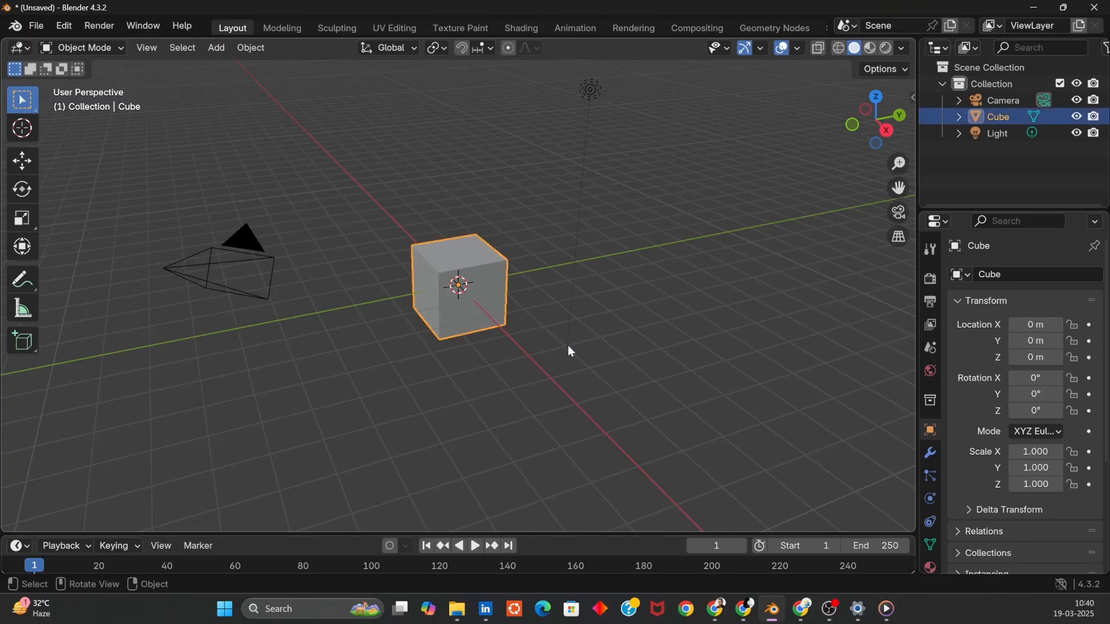
# - Delete the default cube and add a new cube mesh in its place
pyautogui.press('x')
pyautogui.click(550, 346)
pyautogui.hotkey('shift', 'a')
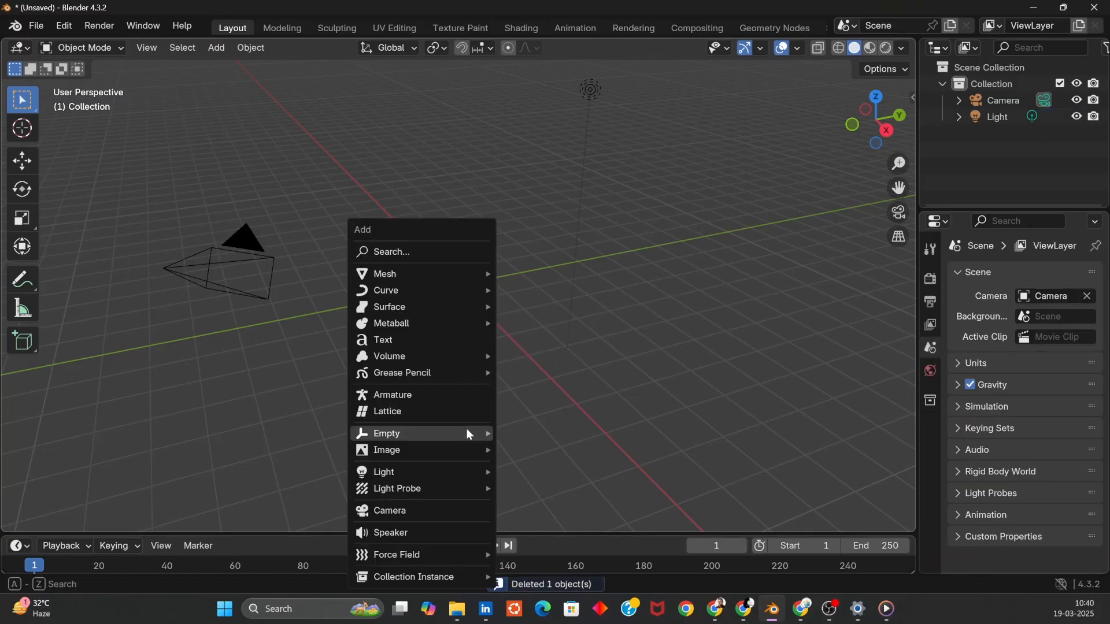
pyautogui.moveTo(445, 271)
pyautogui.click(559, 296)
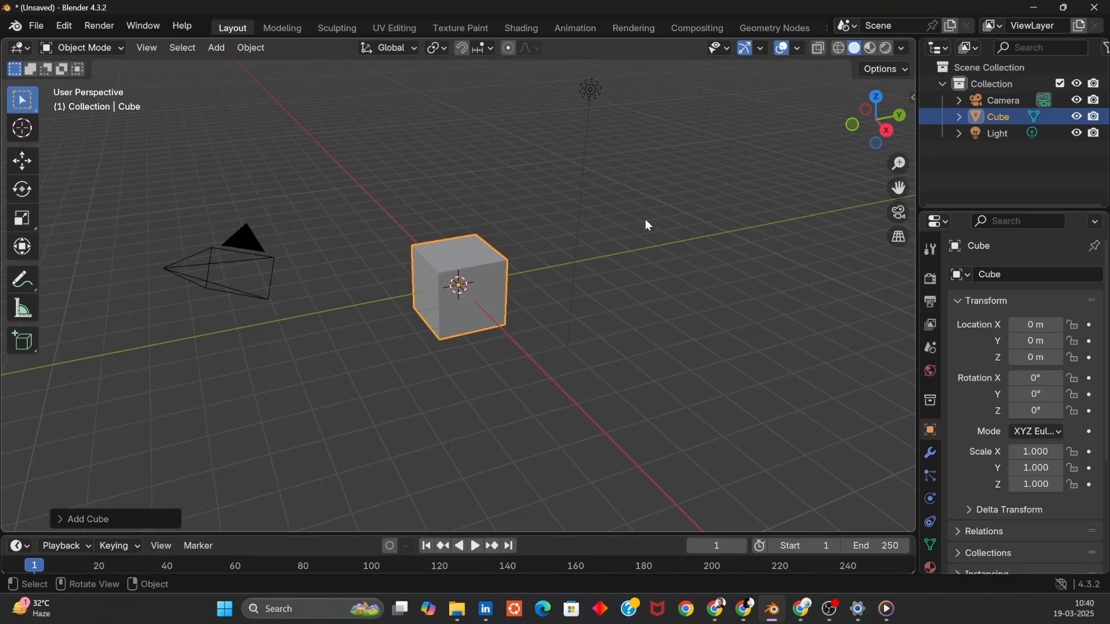
# - Switch to the Geometry Nodes workspace
pyautogui.click(758, 28)
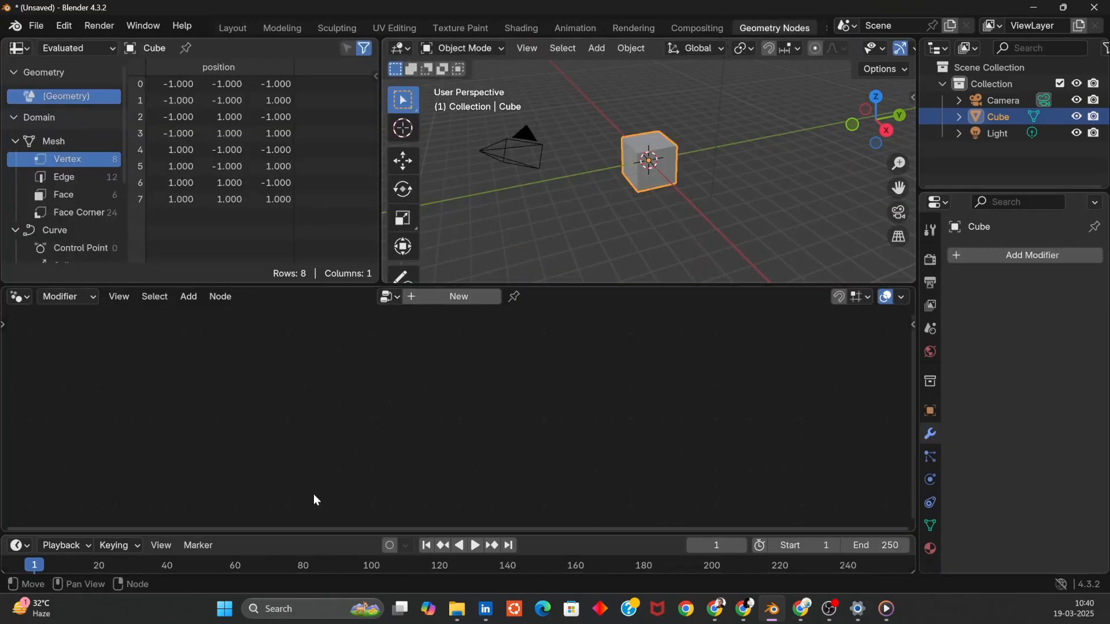
pyautogui.click(29, 49)
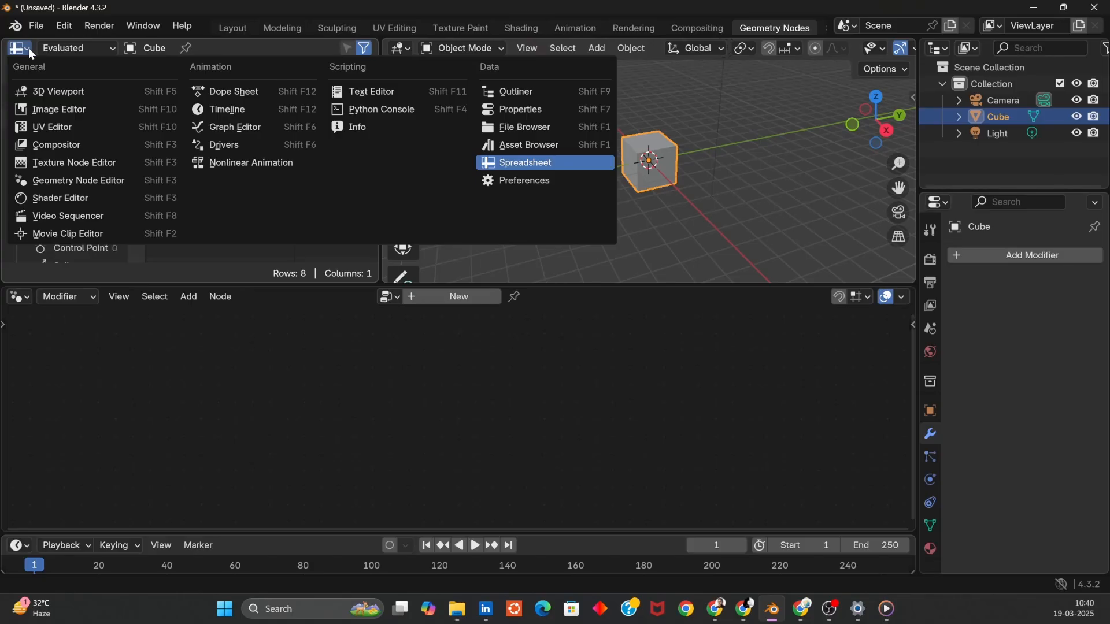
pyautogui.click(785, 186)
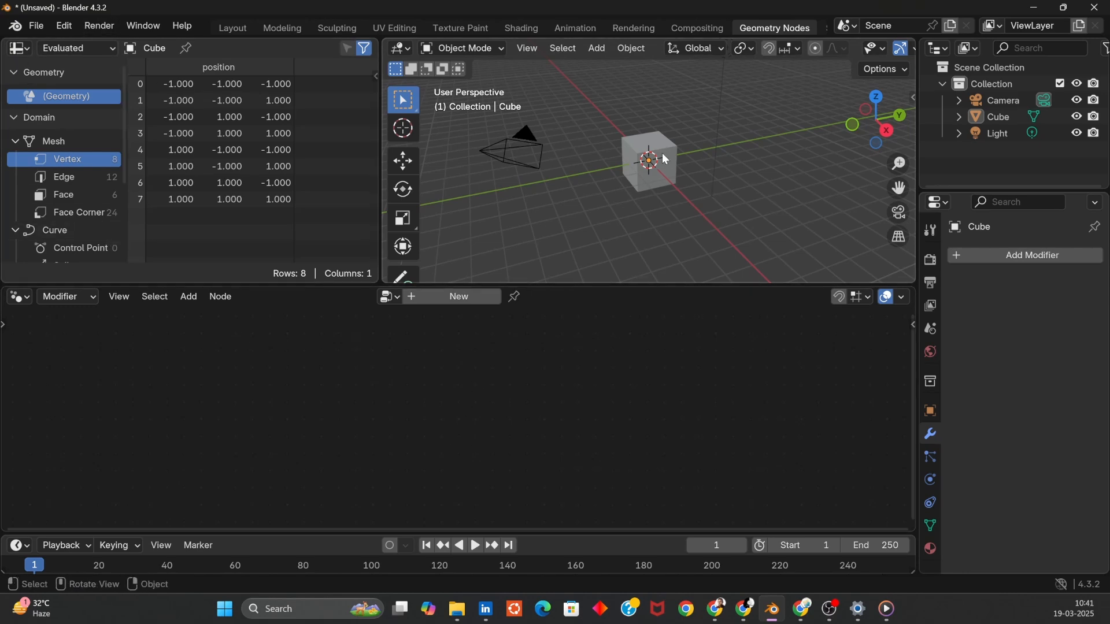
# - Select the cube and enter Edit Mode
pyautogui.moveTo(596, 188); pyautogui.dragTo(718, 195, button='middle')
pyautogui.click(695, 187)
pyautogui.press('Tab')
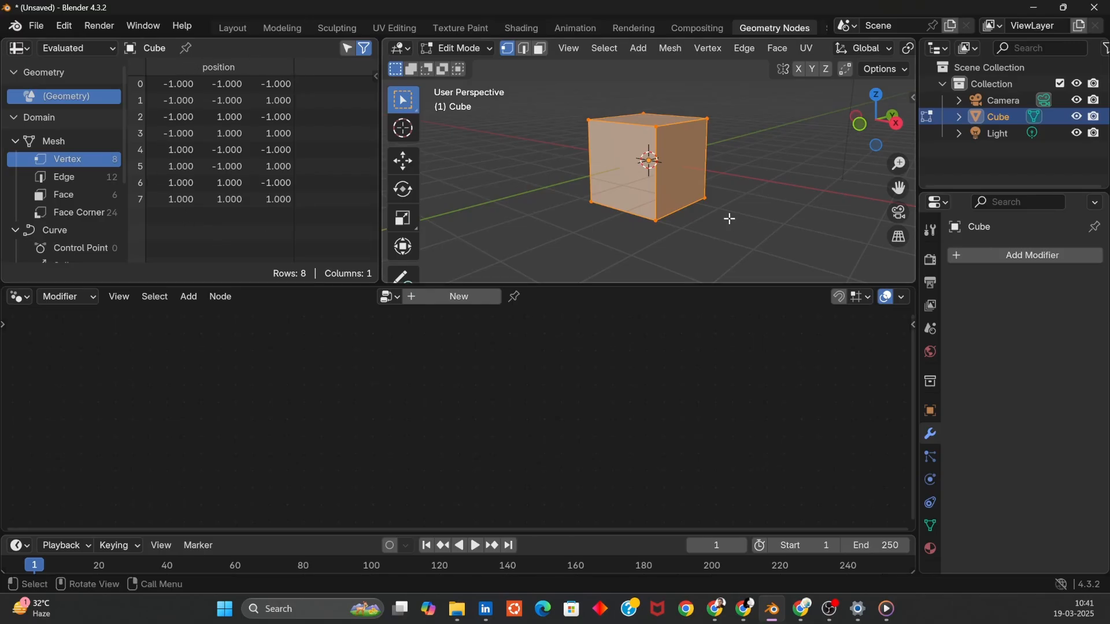
# - In face select mode, select the cube's right face and move it inward along the X axis
pyautogui.click(543, 51)
pyautogui.click(687, 173)
pyautogui.moveTo(710, 242); pyautogui.dragTo(745, 245, button='middle')
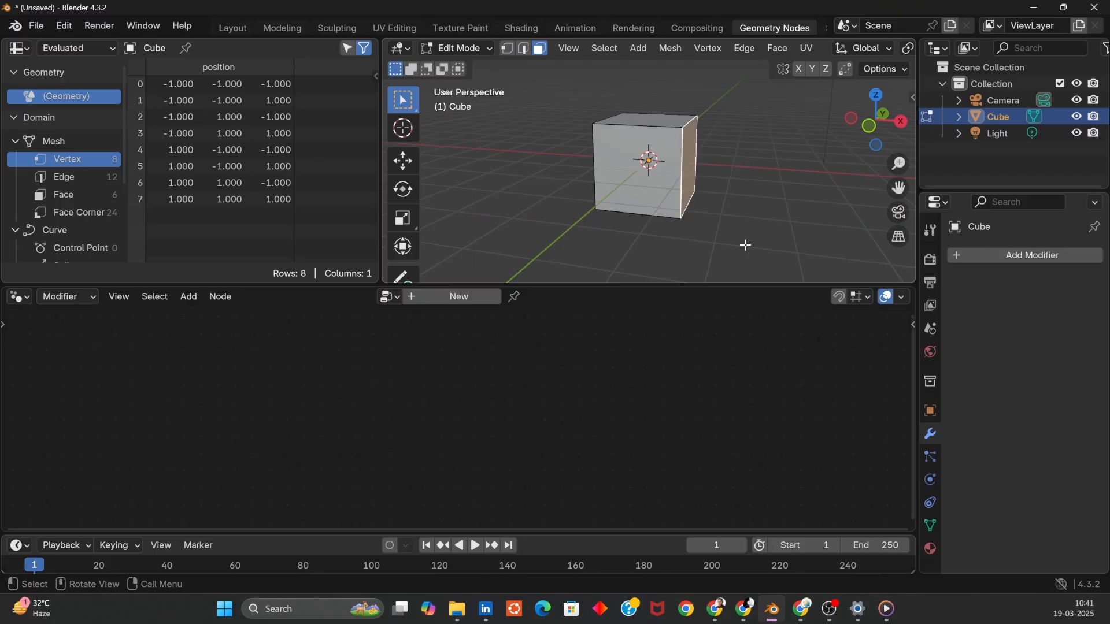
pyautogui.press('g')
pyautogui.press('x')
pyautogui.click(718, 241)
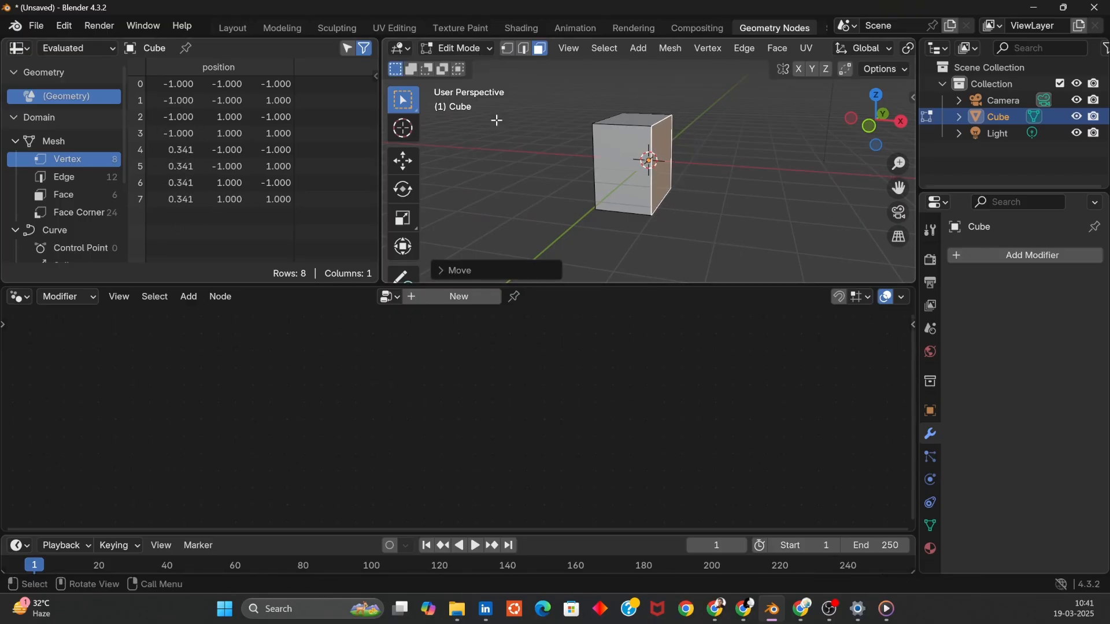
# - In edge select mode, select the front right vertical edge and move it along the negative X axis
pyautogui.click(523, 49)
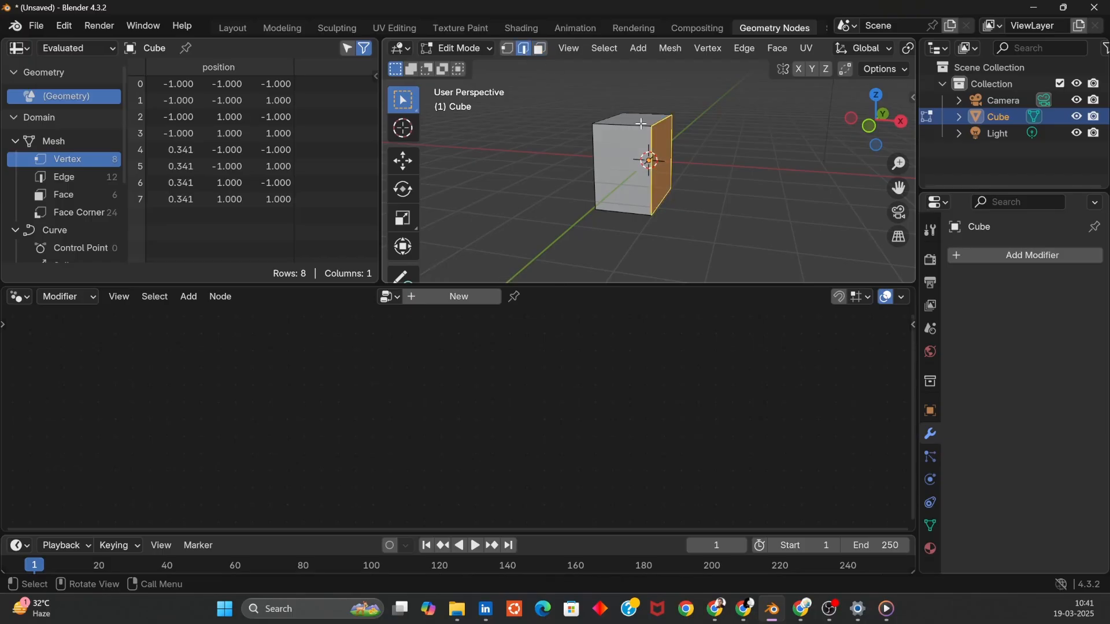
pyautogui.click(652, 181)
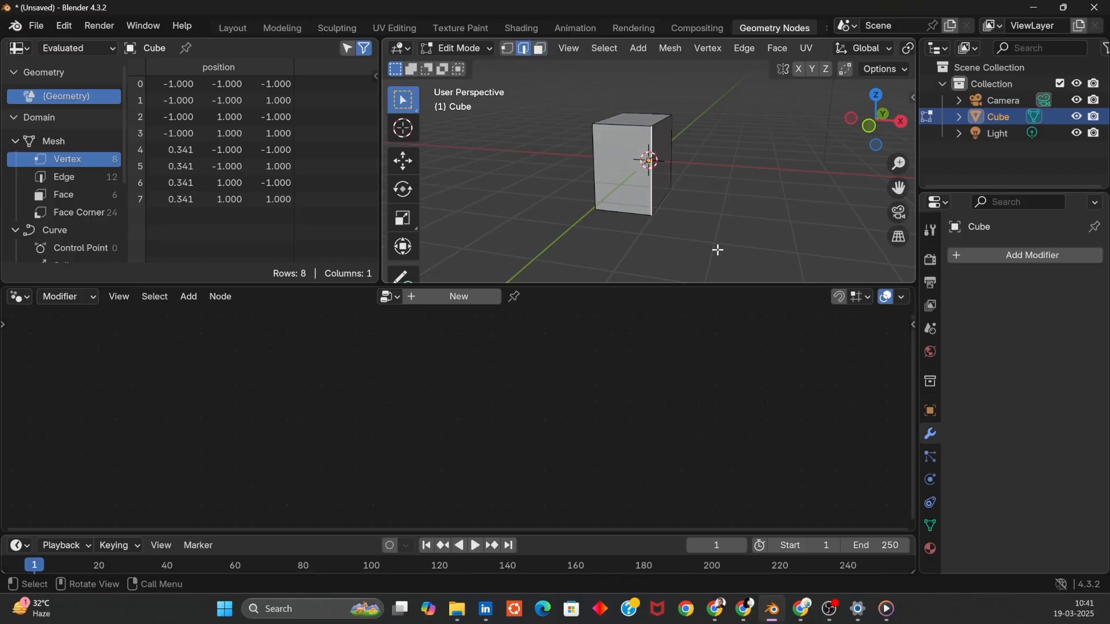
pyautogui.press('g')
pyautogui.press('x')
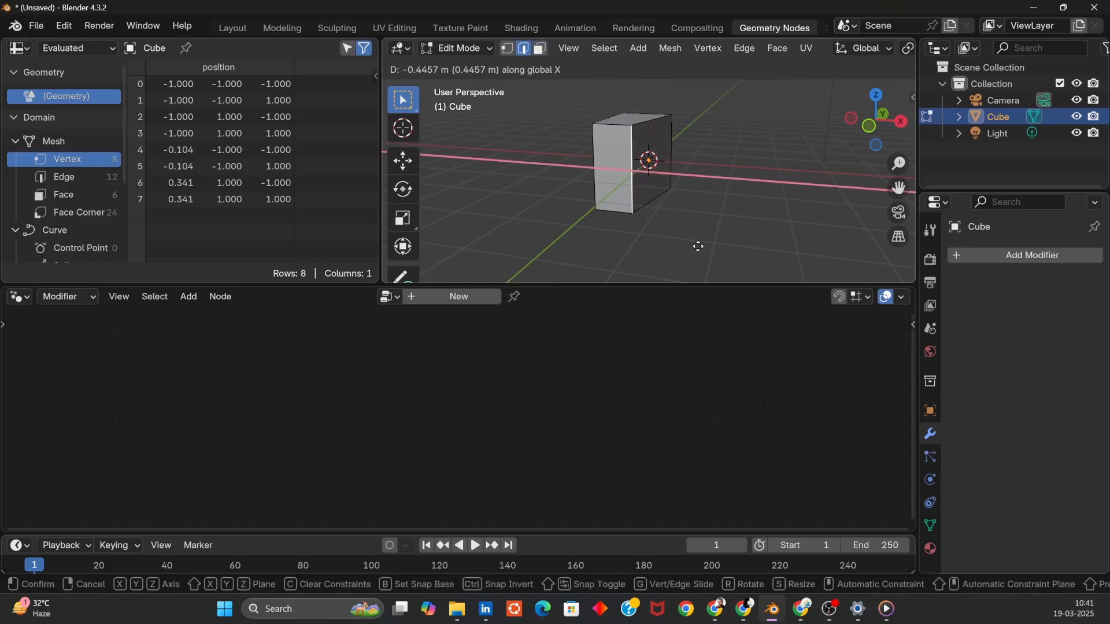
pyautogui.click(703, 246)
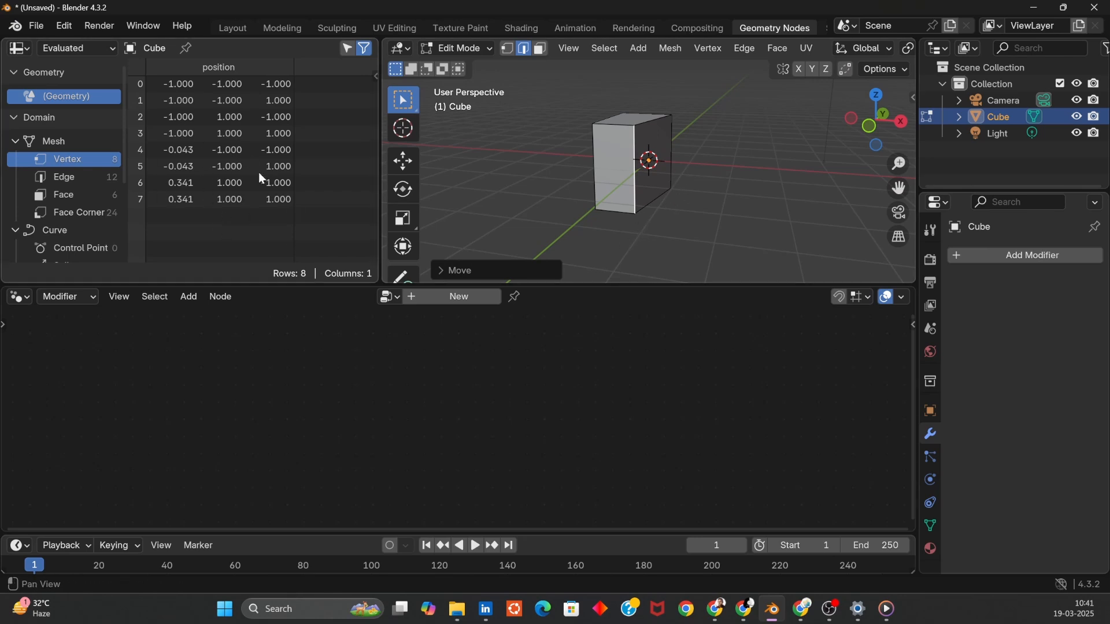
# - Select the cube's right face and extrude it outward about 0.77 m along its normal
pyautogui.moveTo(738, 191); pyautogui.dragTo(652, 195, button='middle')
pyautogui.click(658, 187)
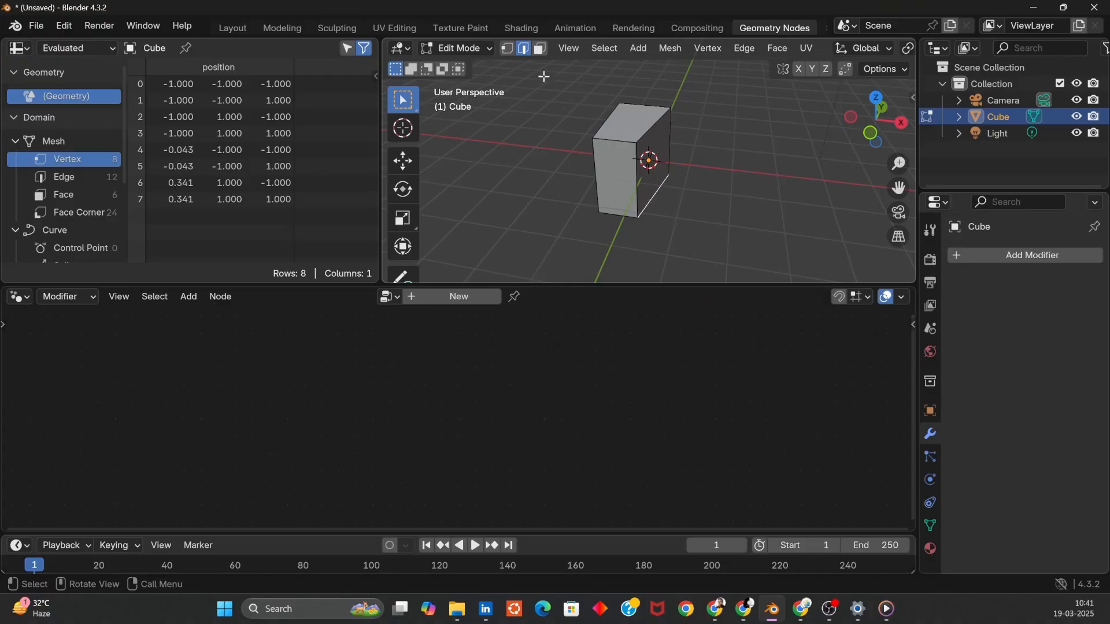
pyautogui.click(542, 51)
pyautogui.click(650, 162)
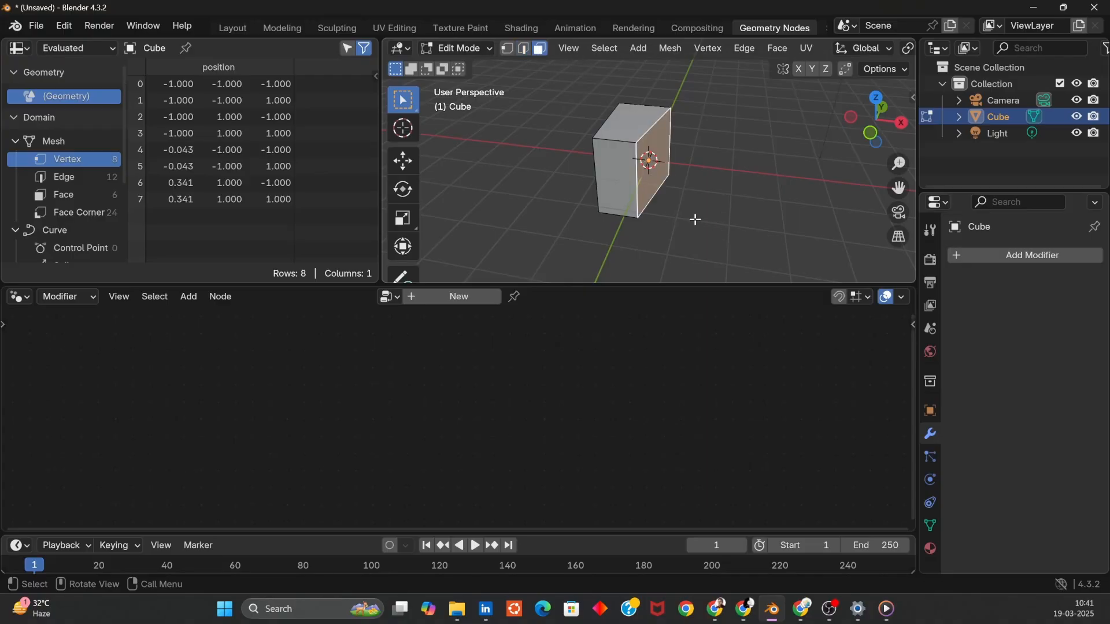
pyautogui.press('e')
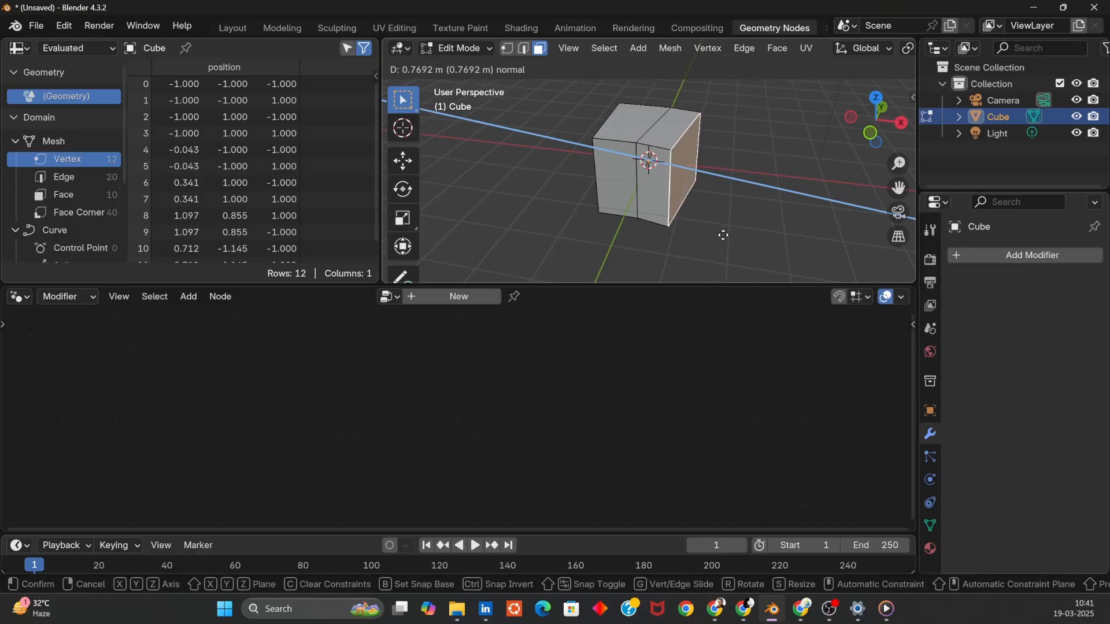
pyautogui.click(651, 237)
pyautogui.scroll(-1, 265, 233)
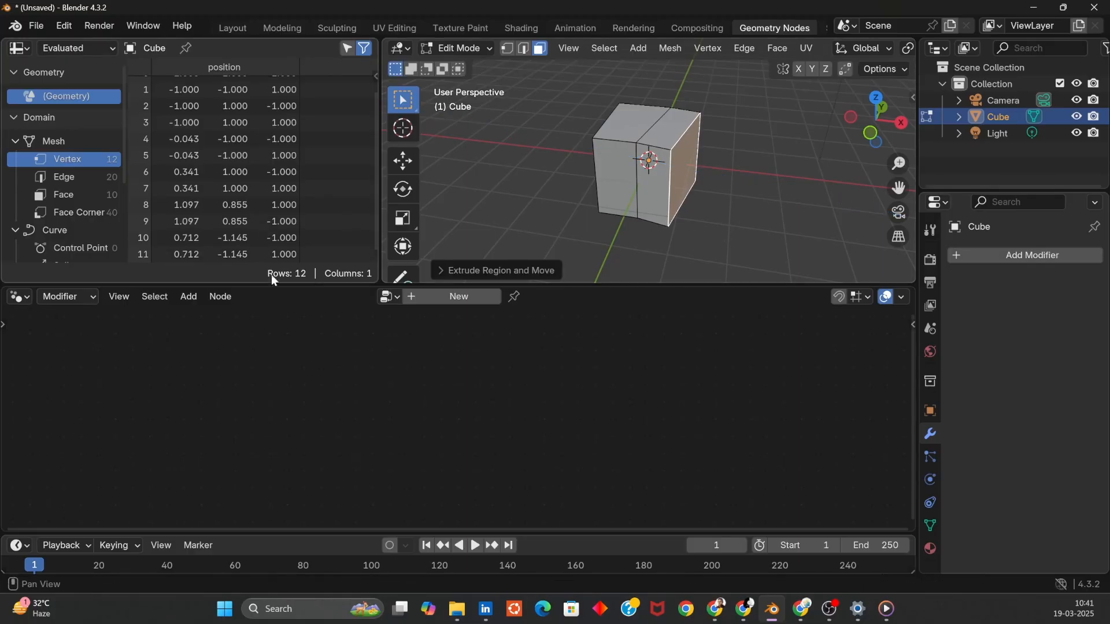
# - Select the top face and extrude it upward about 0.86 m
pyautogui.click(650, 122)
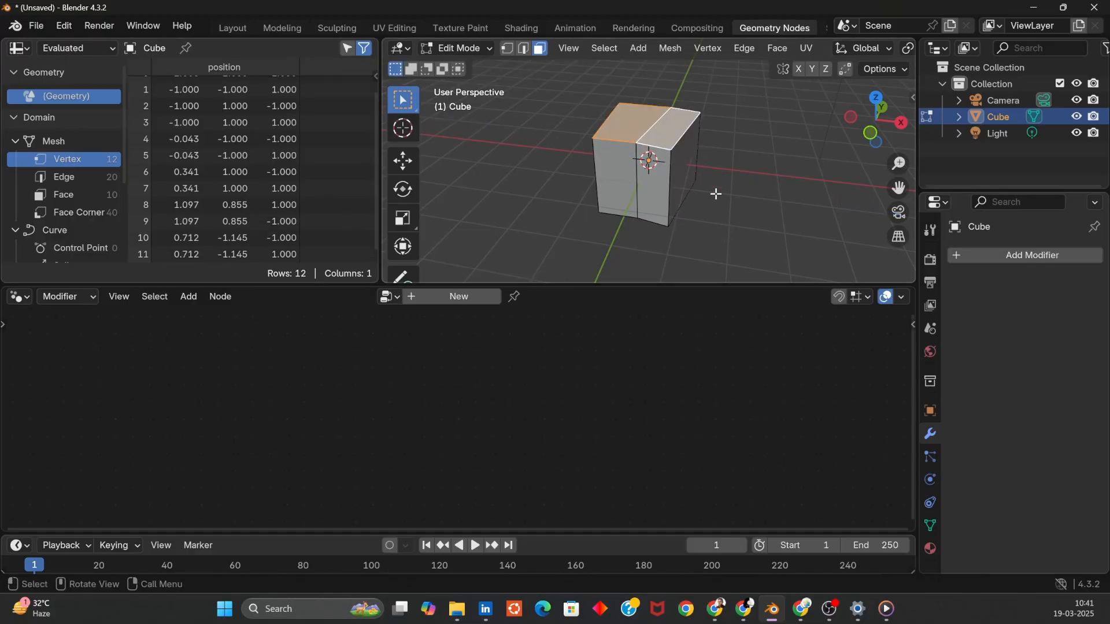
pyautogui.press('e')
pyautogui.click(712, 163)
# - Inspect the spreadsheet data for the vertex, edge, face and face corner domains
pyautogui.scroll(-3, 268, 230)
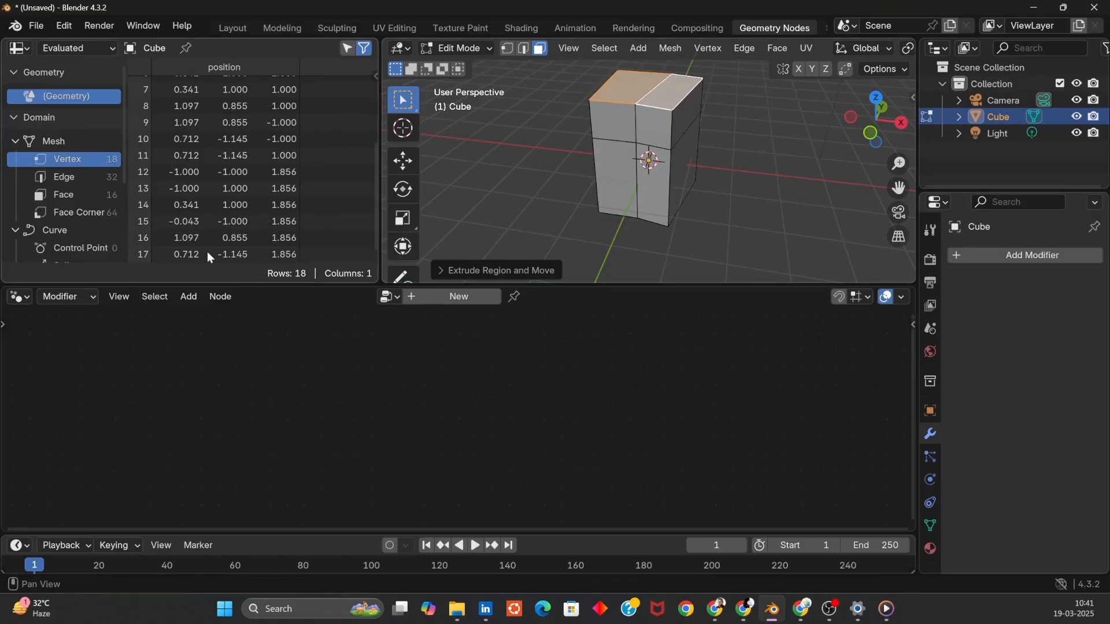
pyautogui.click(64, 177)
pyautogui.click(67, 196)
pyautogui.click(76, 211)
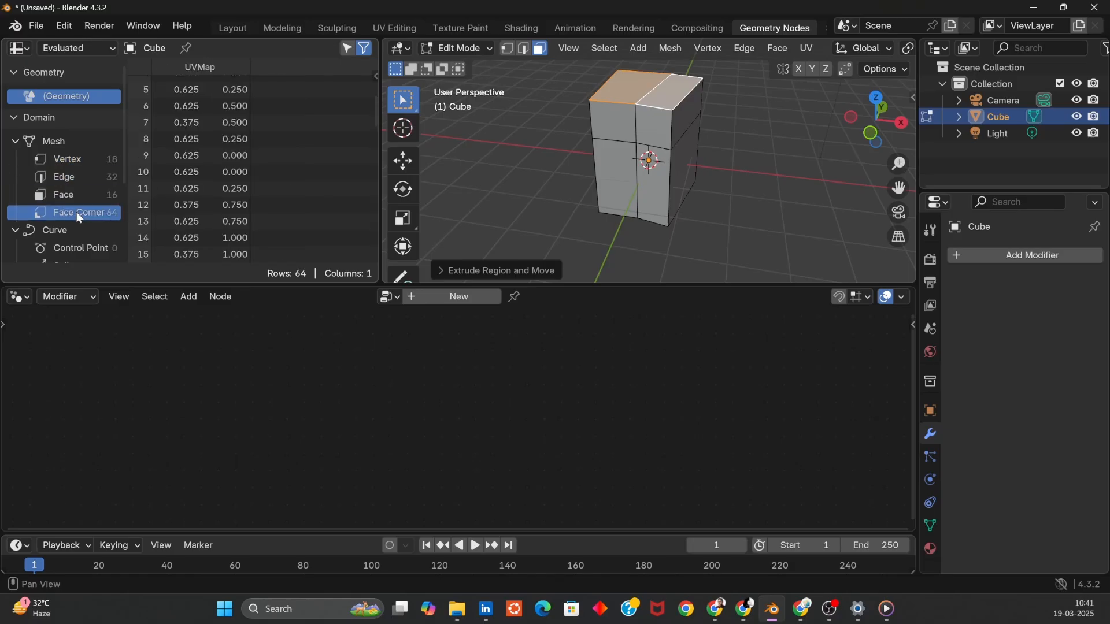
pyautogui.scroll(-4, 295, 197)
pyautogui.scroll(-10, 274, 198)
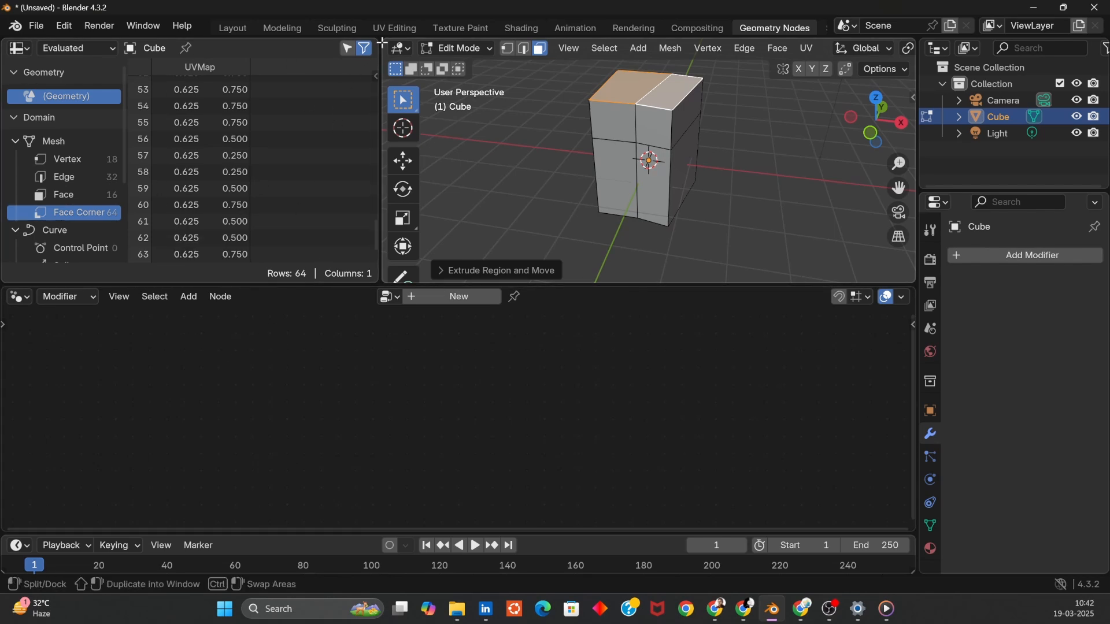
# - Close the spreadsheet by merging its area into the viewport and return to Object Mode
pyautogui.moveTo(386, 43); pyautogui.dragTo(312, 55)
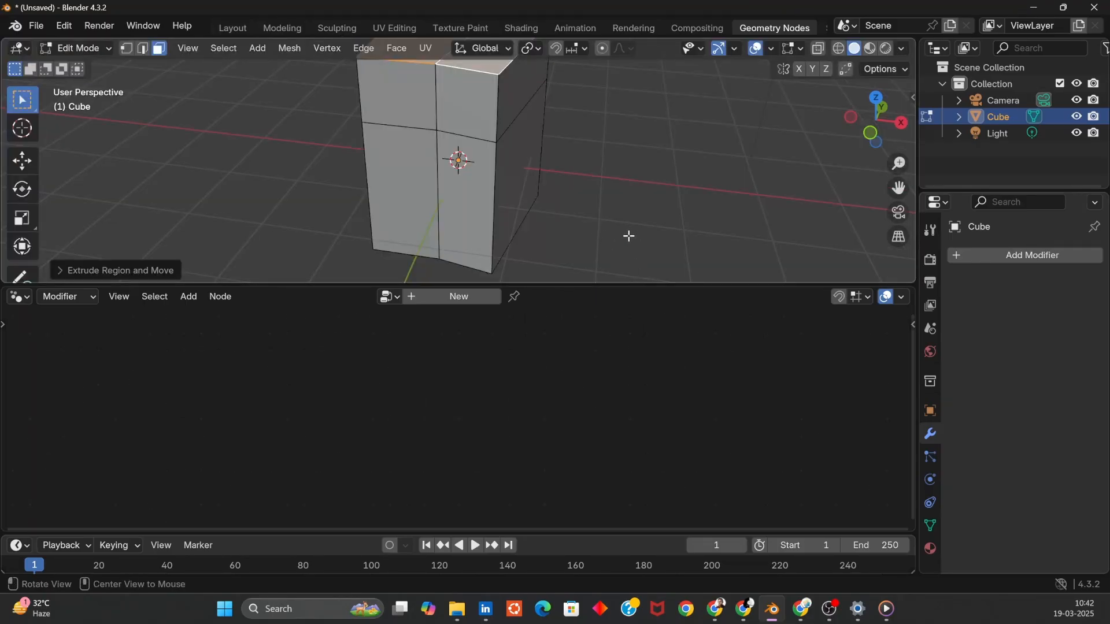
pyautogui.moveTo(627, 238); pyautogui.dragTo(596, 180, button='middle')
pyautogui.scroll(-3, 596, 180)
pyautogui.moveTo(585, 228); pyautogui.dragTo(428, 224, button='middle')
pyautogui.press('Tab')
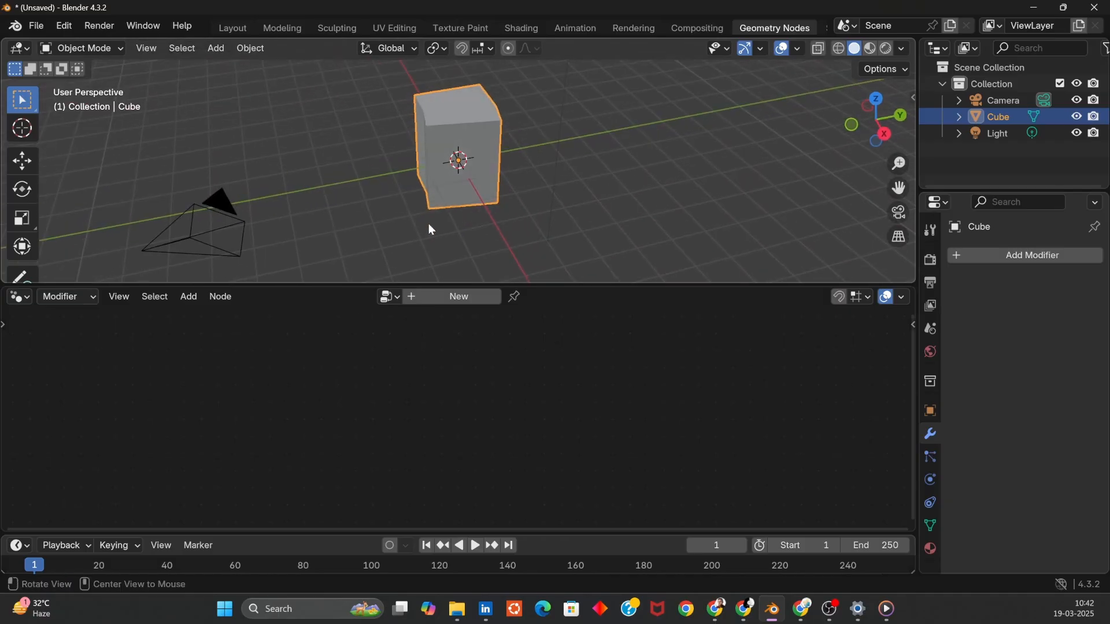
# - Delete the edited cube and add a fresh cube mesh
pyautogui.press('x')
pyautogui.click(480, 216)
pyautogui.hotkey('shift', 'a')
pyautogui.moveTo(466, 209)
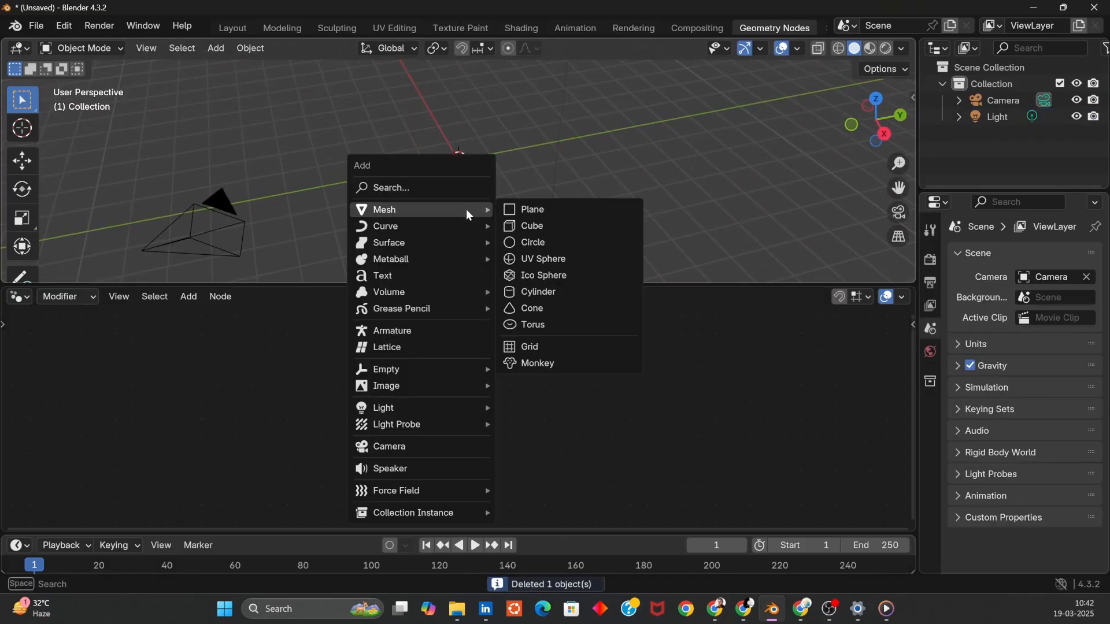
pyautogui.click(533, 226)
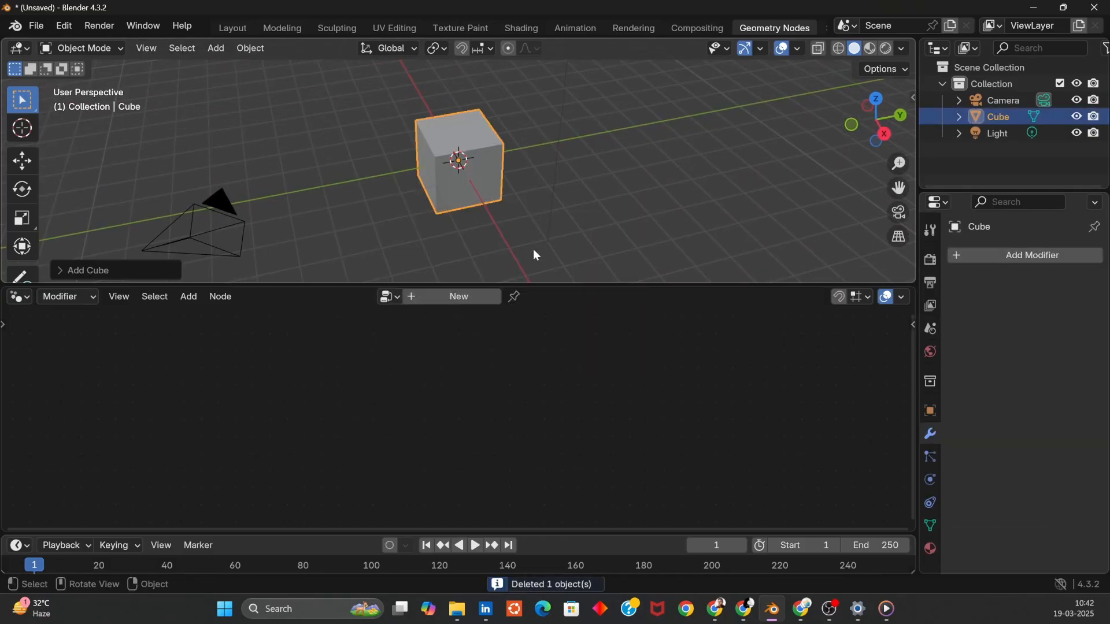
# - Create a new Geometry Nodes tree on the cube and spread its Group Input and Group Output nodes apart
pyautogui.click(469, 305)
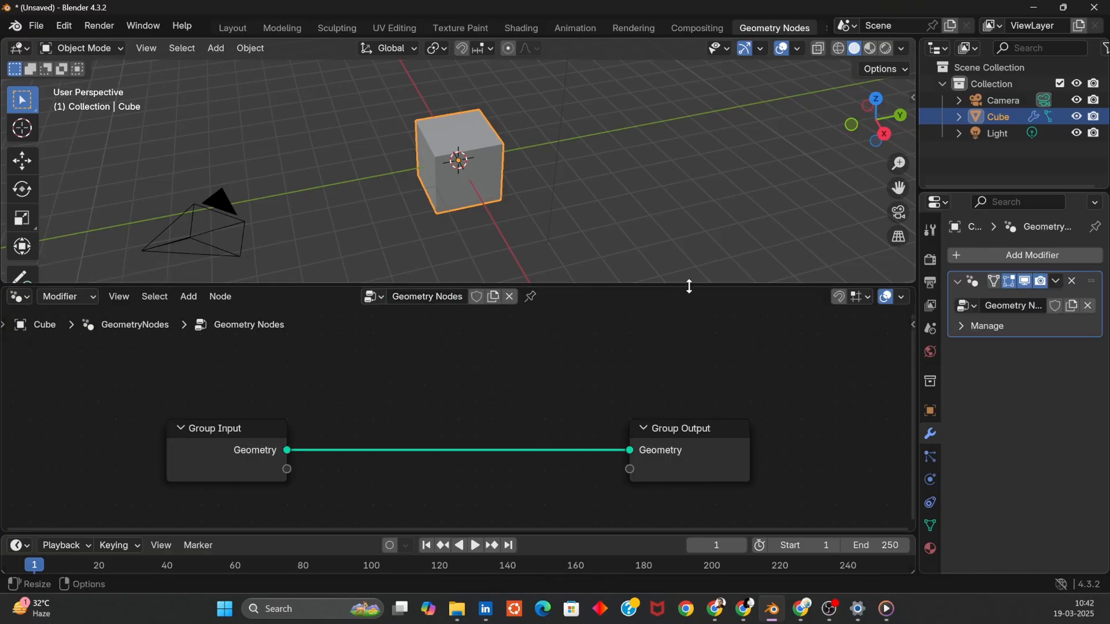
pyautogui.moveTo(688, 285); pyautogui.dragTo(689, 263)
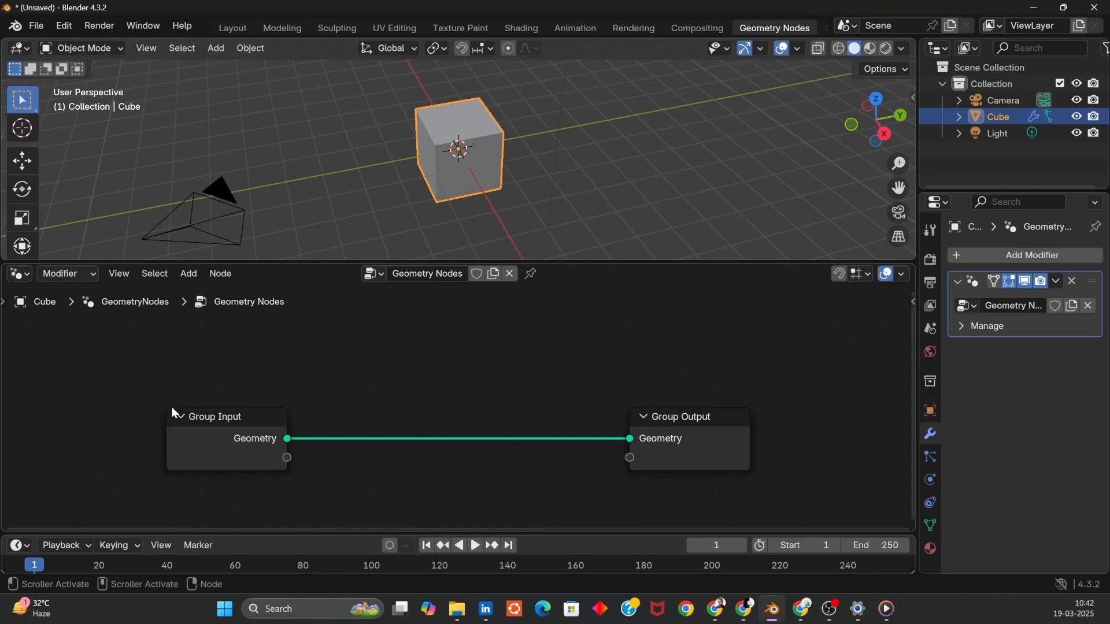
pyautogui.moveTo(210, 420); pyautogui.dragTo(137, 415)
pyautogui.moveTo(681, 432); pyautogui.dragTo(760, 426)
pyautogui.click(363, 349)
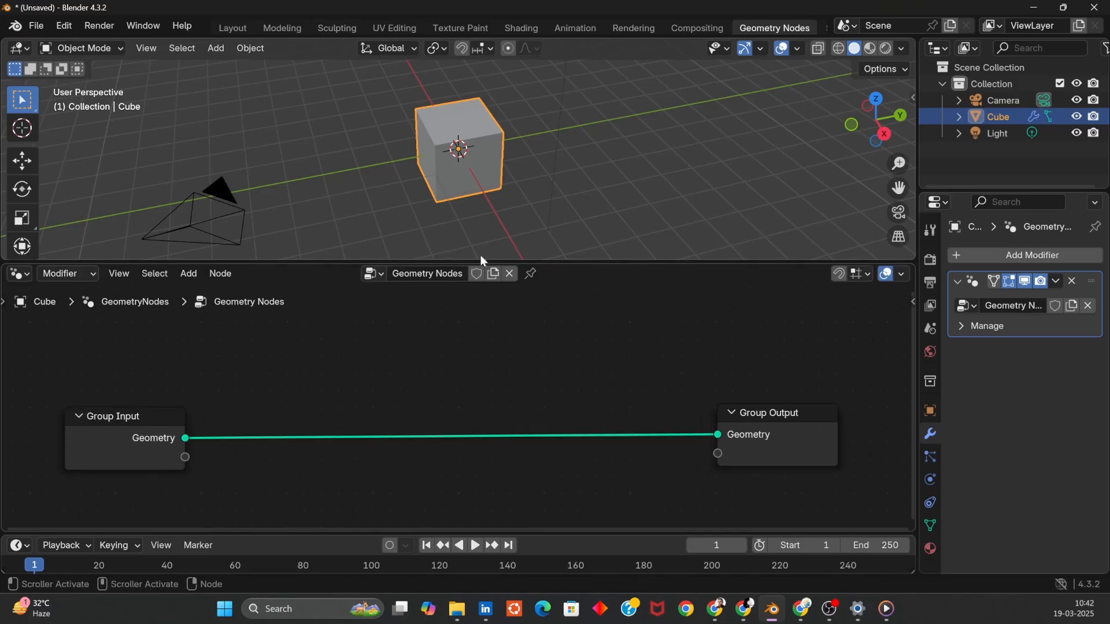
# - Add an Ico Sphere node by searching for it and drop it onto the link between the group nodes
pyautogui.click(645, 203)
pyautogui.moveTo(520, 372)
pyautogui.mouseDown(button='middle')
pyautogui.moveTo(543, 314)
pyautogui.moveTo(533, 369)
pyautogui.mouseUp(button='middle')
pyautogui.moveTo(636, 173); pyautogui.dragTo(647, 126, button='middle')
pyautogui.hotkey('shift', 'a')
pyautogui.moveTo(503, 349)
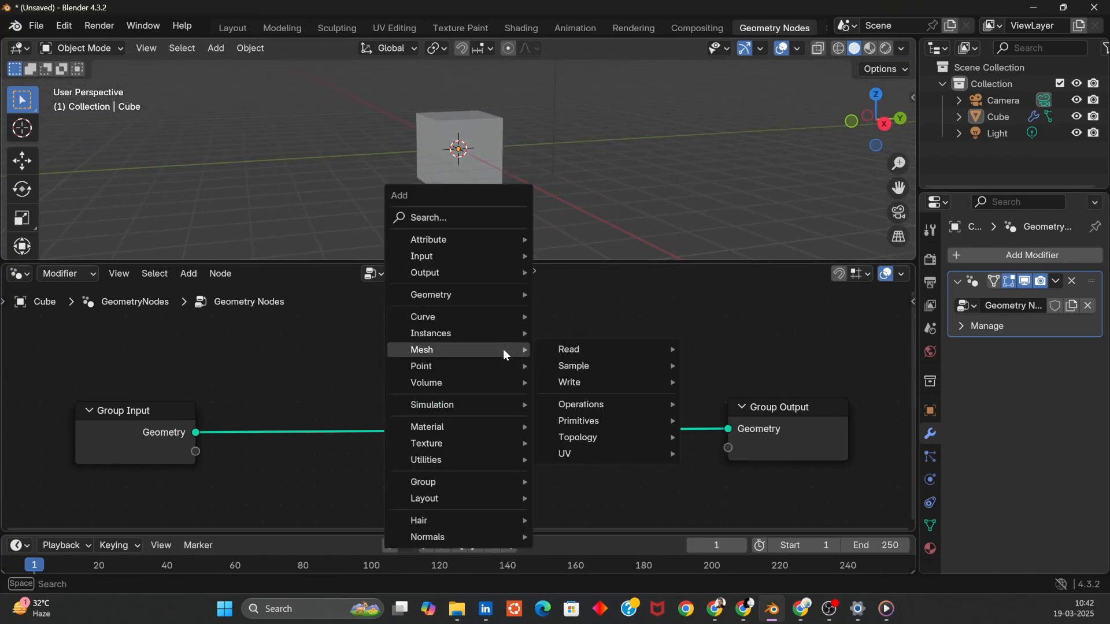
pyautogui.write('ico')
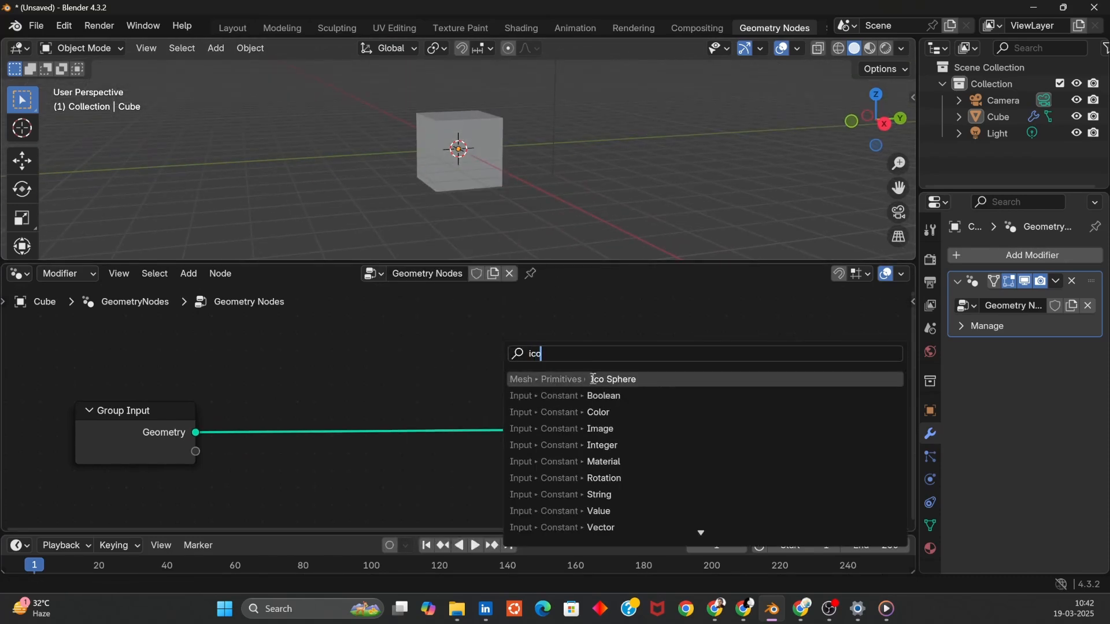
pyautogui.click(593, 379)
pyautogui.click(327, 365)
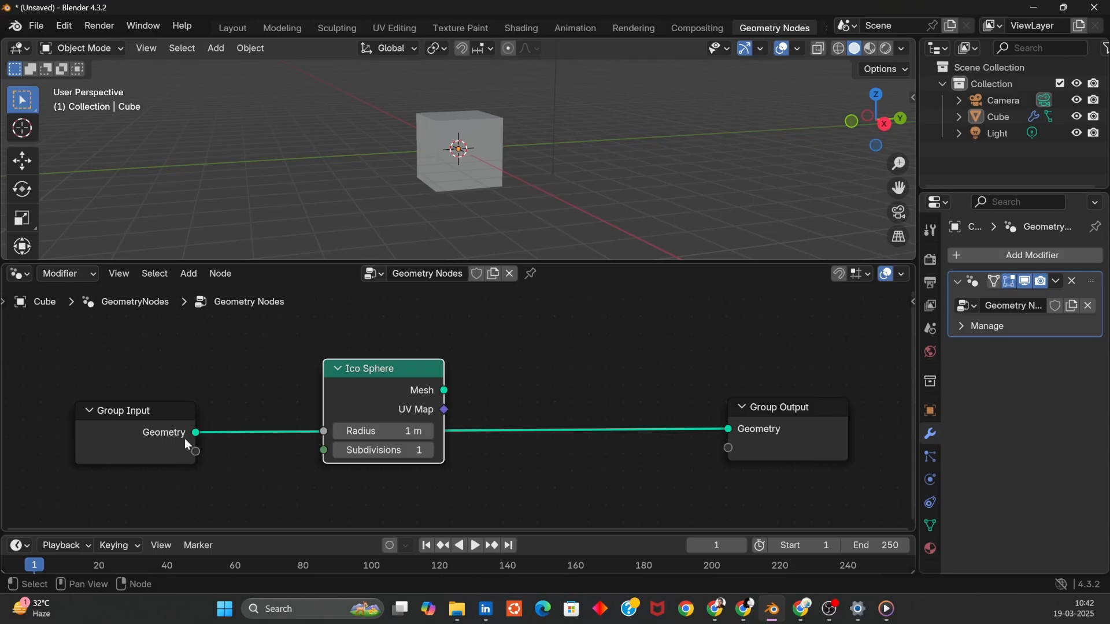
# - Delete the Group Input node and connect the Ico Sphere's Mesh output to the Group Output's Geometry input
pyautogui.click(131, 441)
pyautogui.press('x')
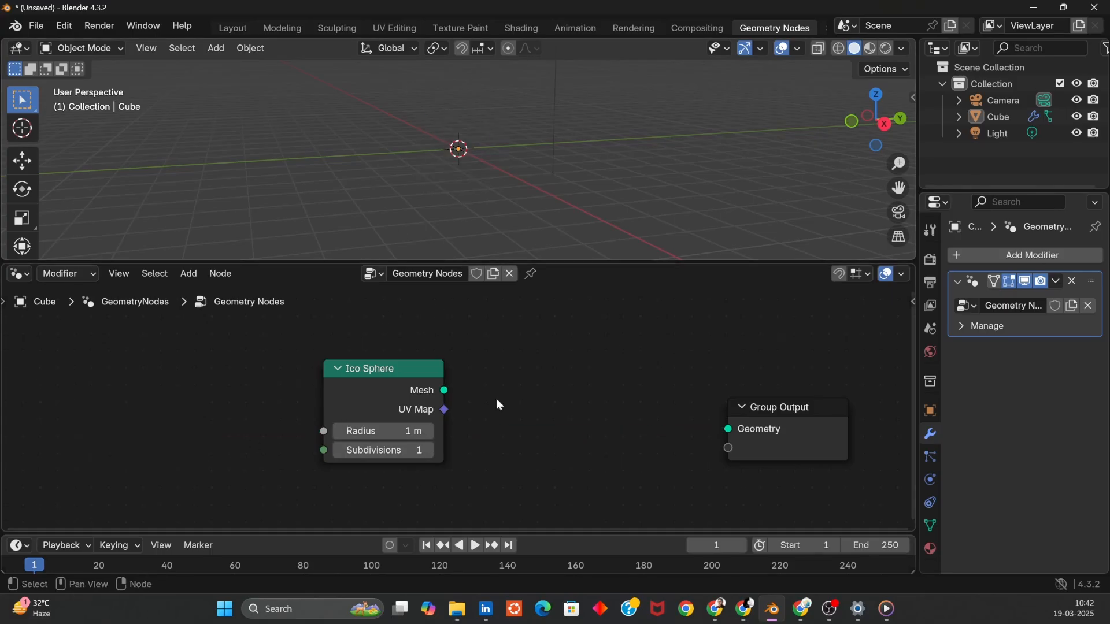
pyautogui.moveTo(426, 389); pyautogui.dragTo(728, 429)
# - Select the object and expand its outliner entry to examine its mesh data and modifiers
pyautogui.moveTo(604, 164); pyautogui.dragTo(330, 173, button='middle')
pyautogui.scroll(6, 524, 155)
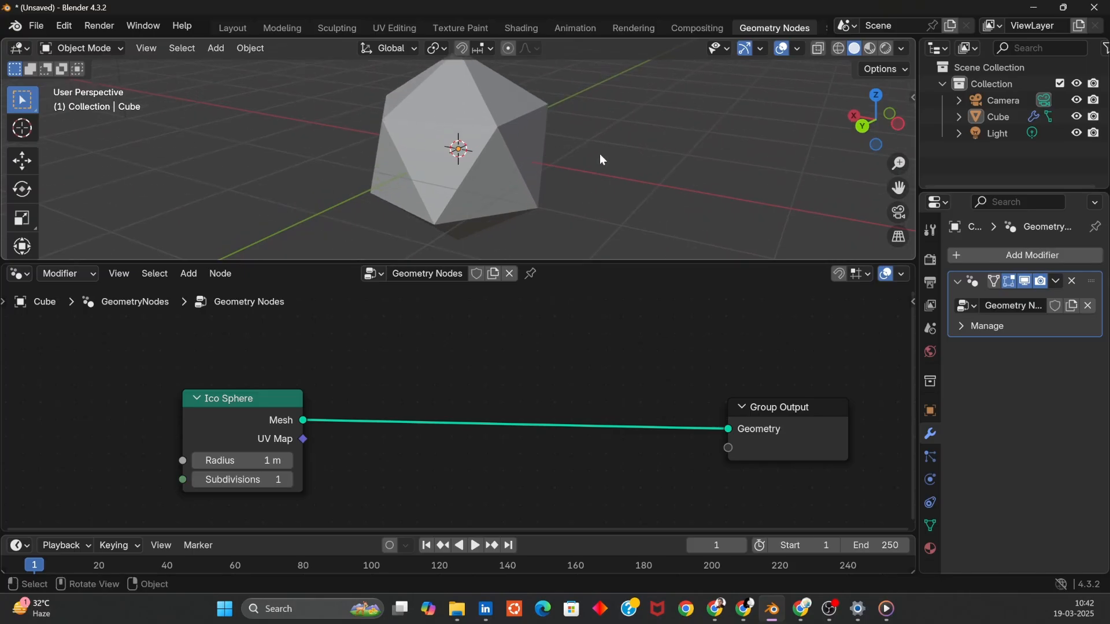
pyautogui.click(531, 155)
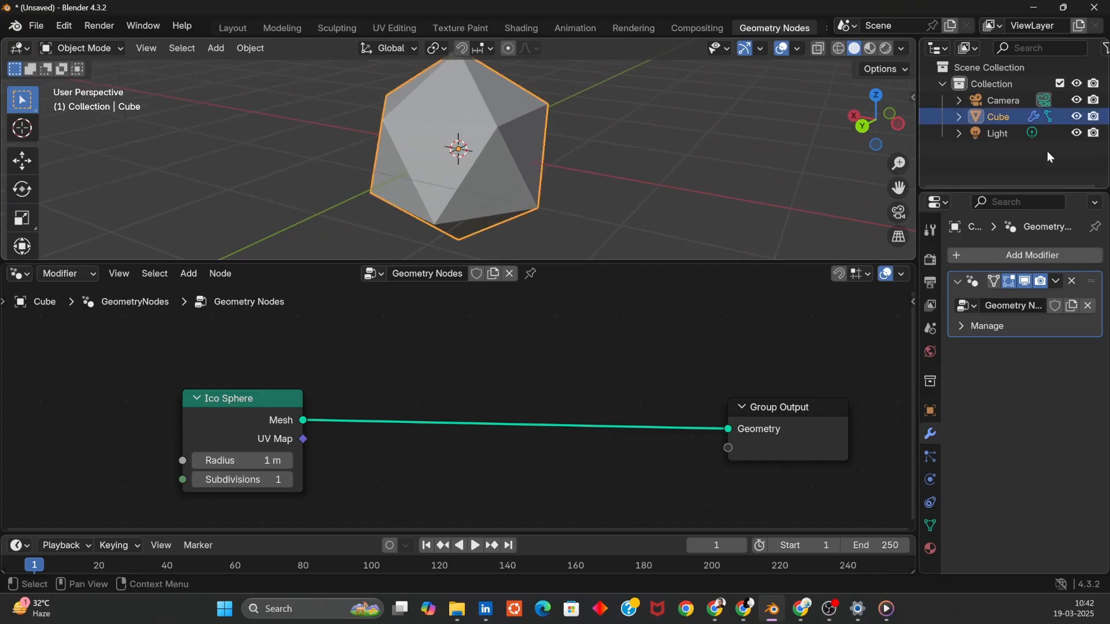
pyautogui.click(960, 117)
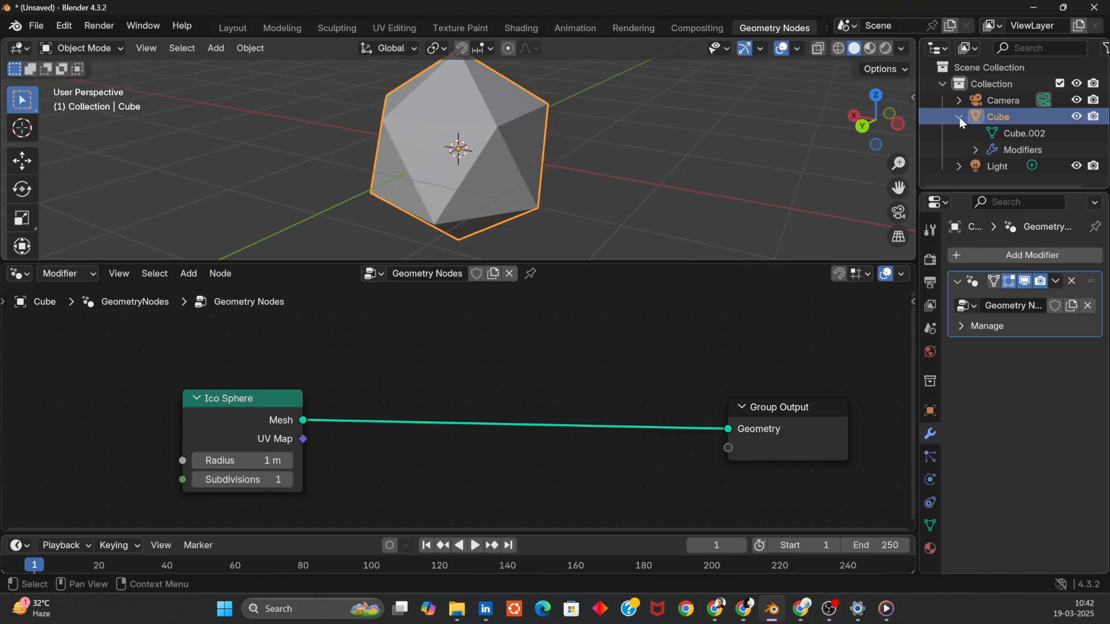
pyautogui.click(960, 118)
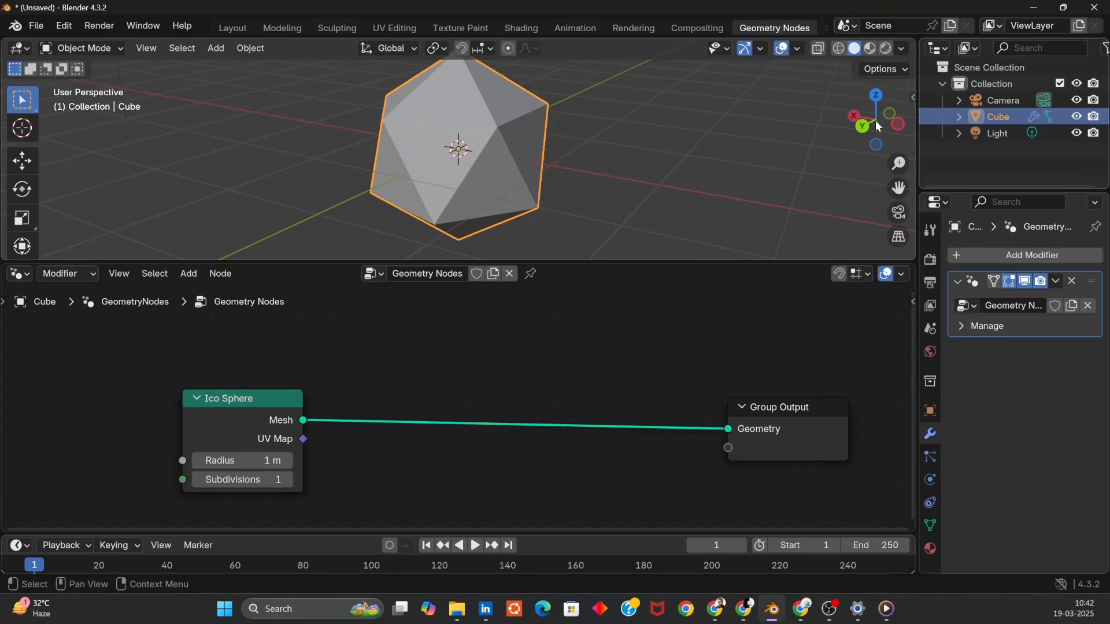
# - Move the Ico Sphere node aside and set its Subdivisions to 3 and Radius to 2 m
pyautogui.click(733, 183)
pyautogui.moveTo(230, 410); pyautogui.dragTo(151, 398)
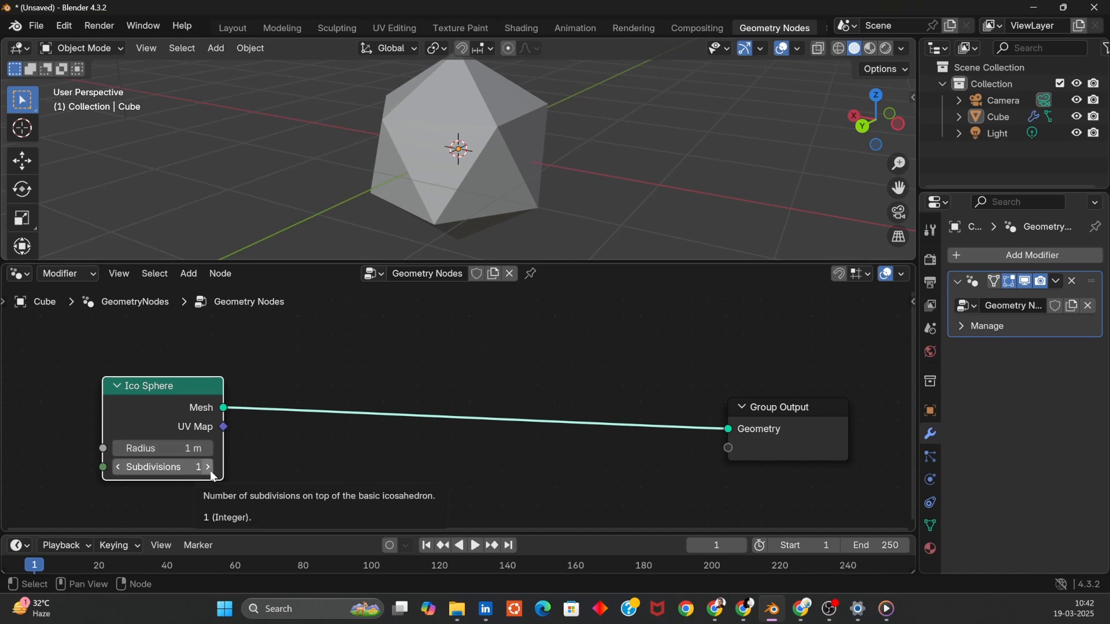
pyautogui.click(210, 468)
pyautogui.click(210, 468)
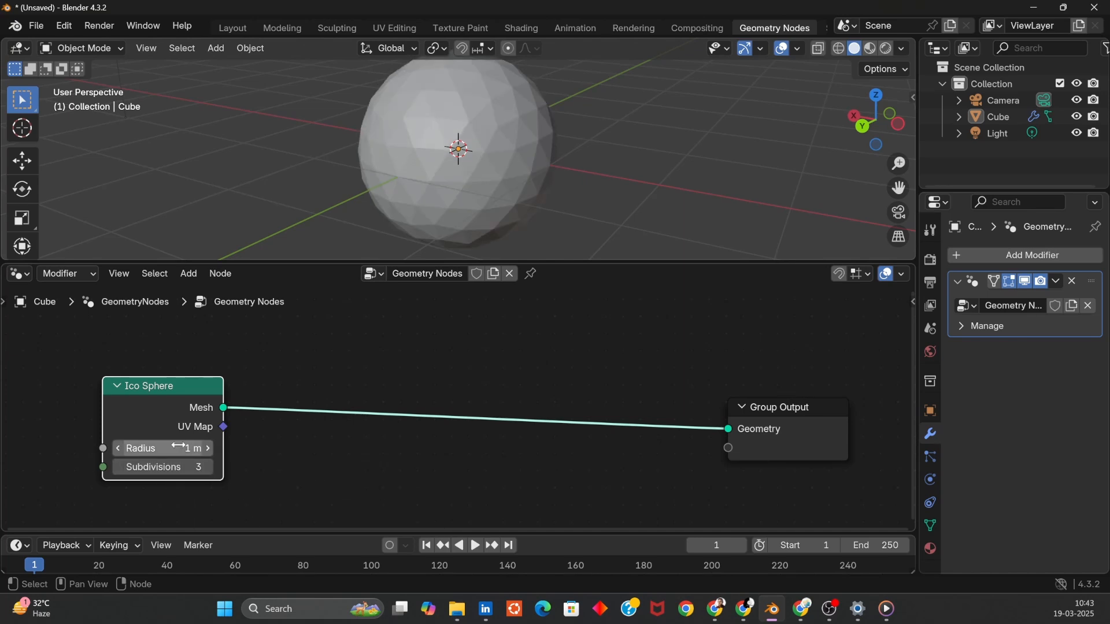
pyautogui.click(177, 445)
pyautogui.write('2')
pyautogui.press('Return')
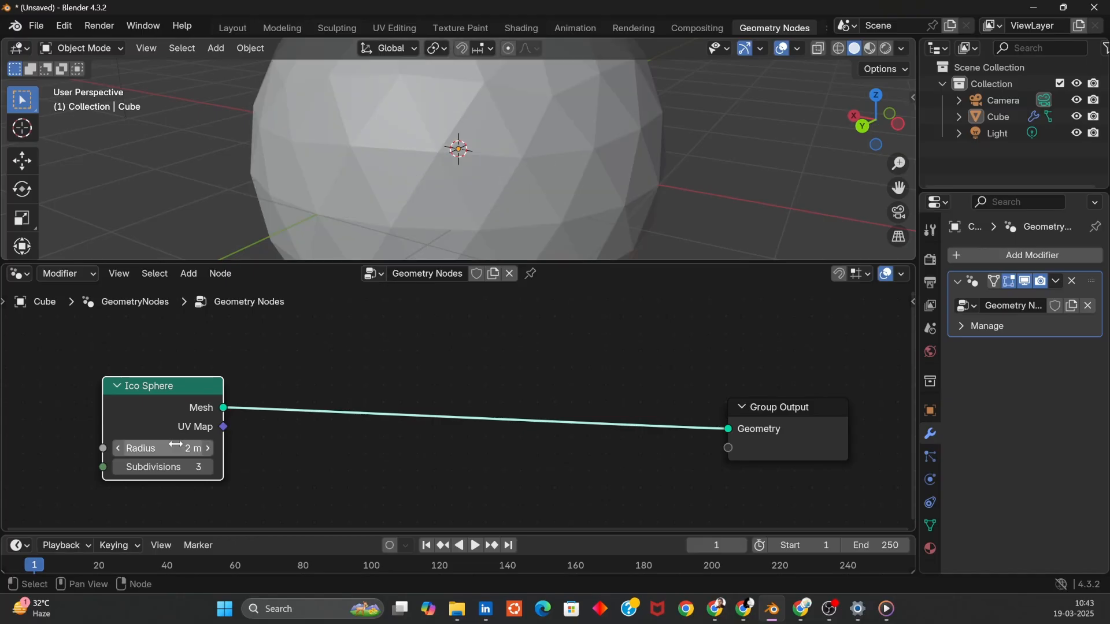
# - Add an Ico Sphere mesh object to the scene and move it about 7 m along negative Y
pyautogui.moveTo(645, 183); pyautogui.dragTo(583, 263, button='middle')
pyautogui.moveTo(606, 154); pyautogui.dragTo(553, 157, button='middle')
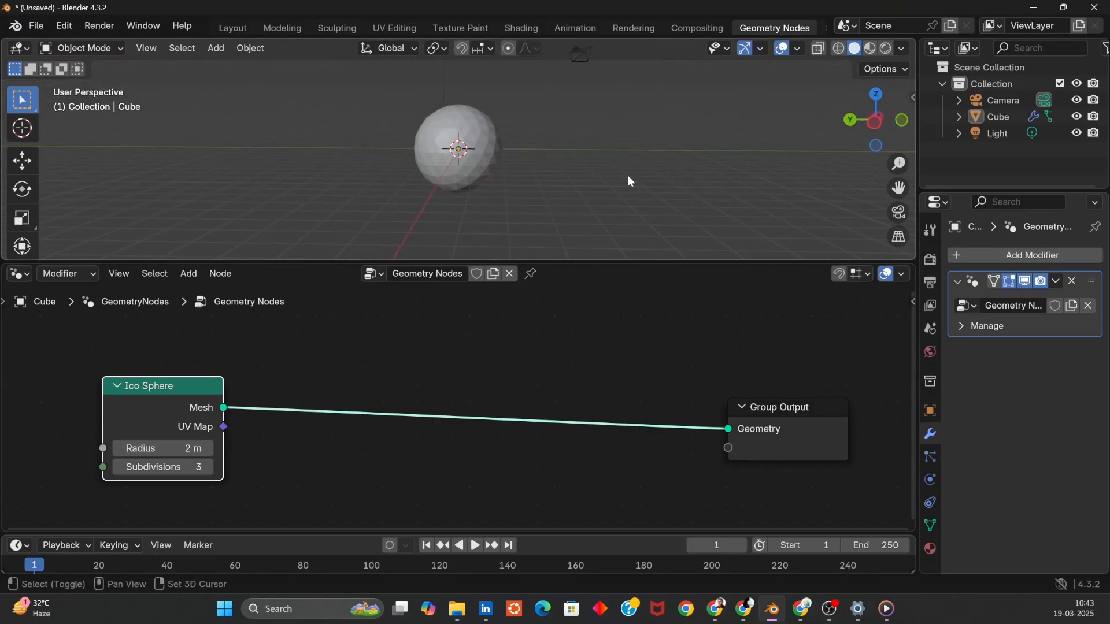
pyautogui.hotkey('shift', 'a')
pyautogui.moveTo(628, 176)
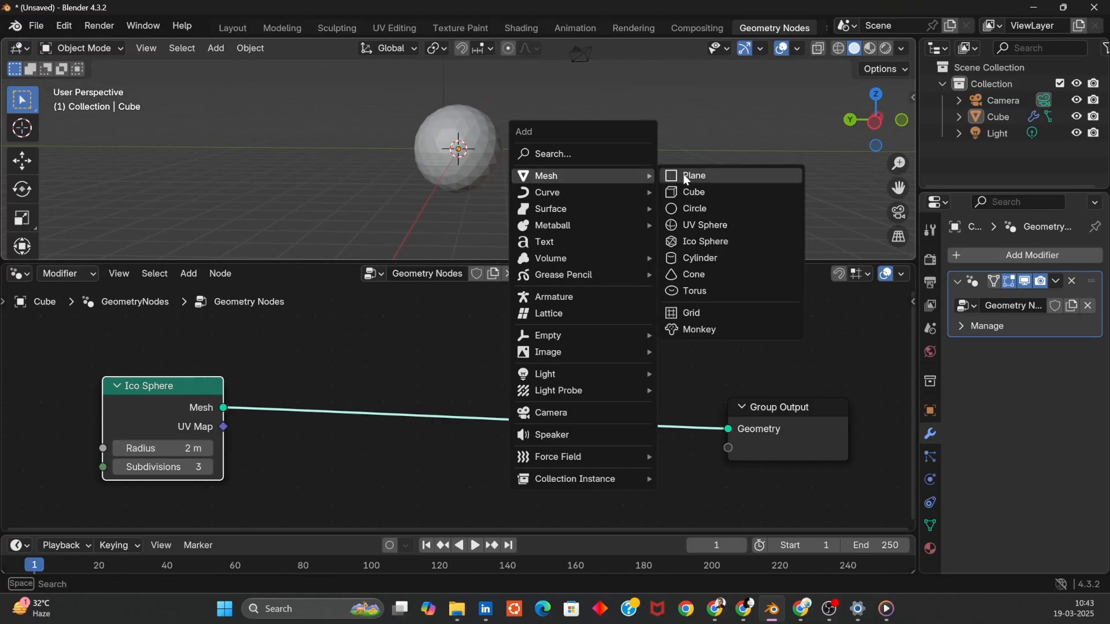
pyautogui.click(697, 241)
pyautogui.press('g')
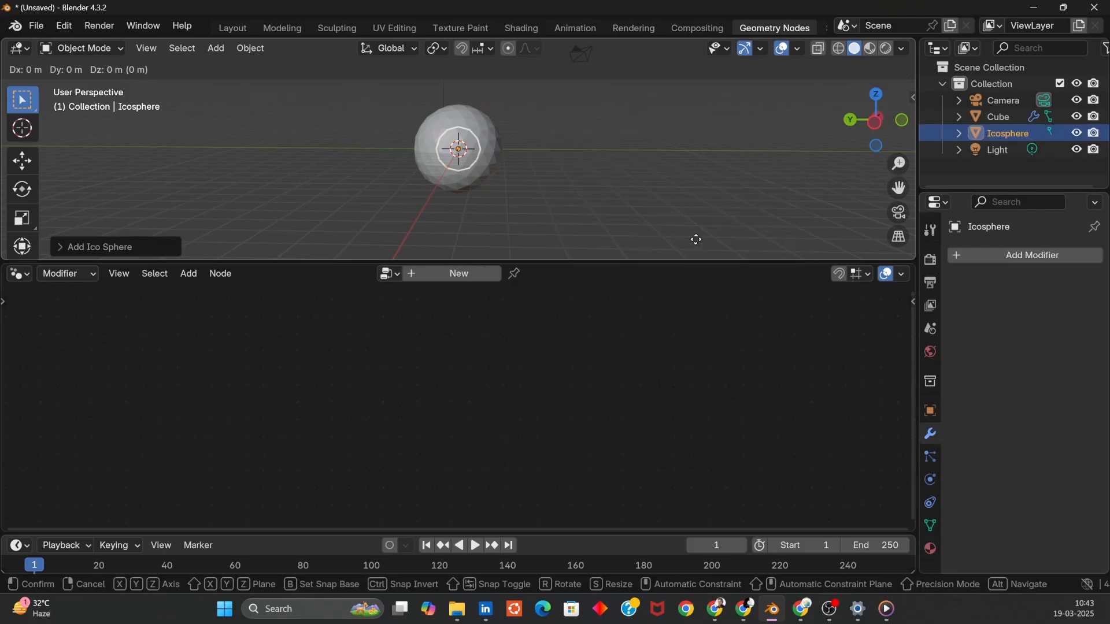
pyautogui.press('y')
pyautogui.click(853, 232)
pyautogui.click(68, 249)
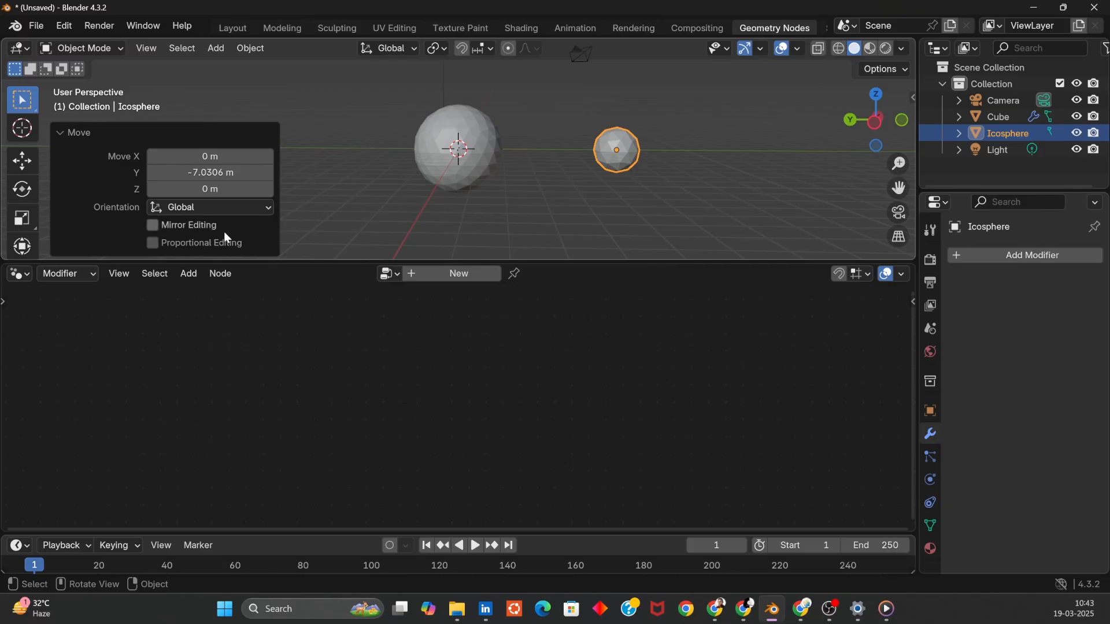
# - Add a second Ico Sphere mesh object with a 3 m radius and 5 subdivisions
pyautogui.moveTo(642, 262); pyautogui.dragTo(634, 338)
pyautogui.click(627, 272)
pyautogui.hotkey('shift', 'a')
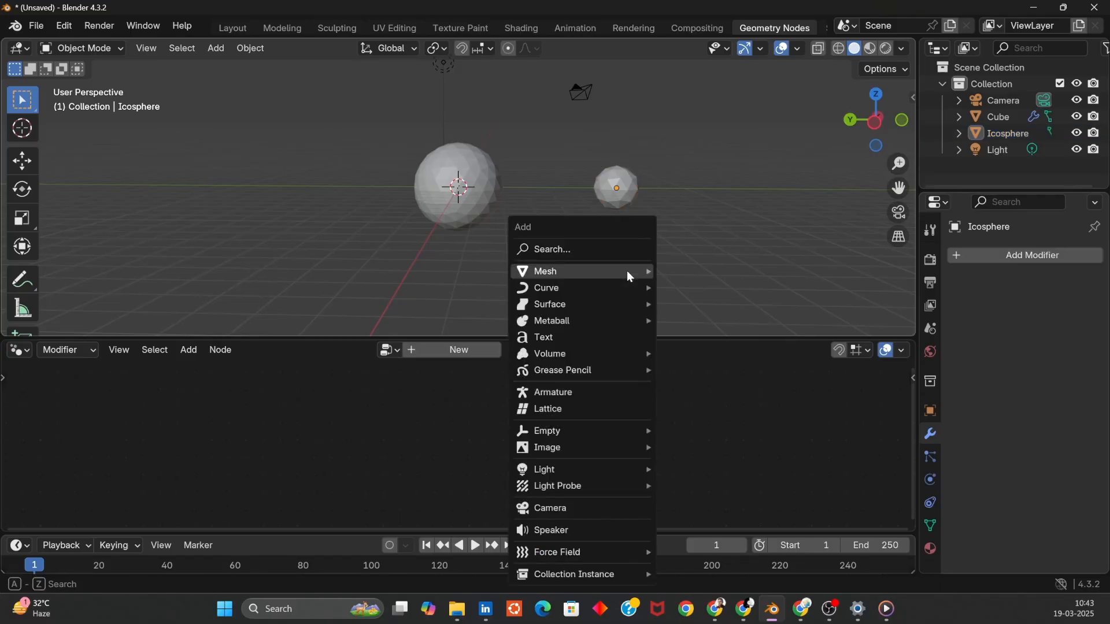
pyautogui.moveTo(620, 273)
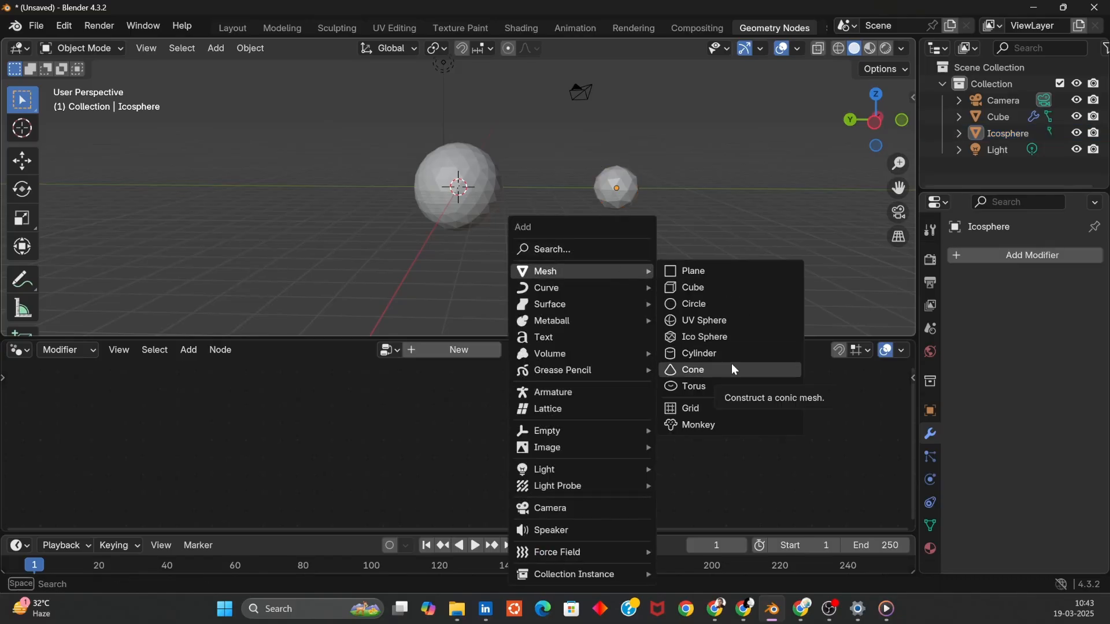
pyautogui.click(722, 341)
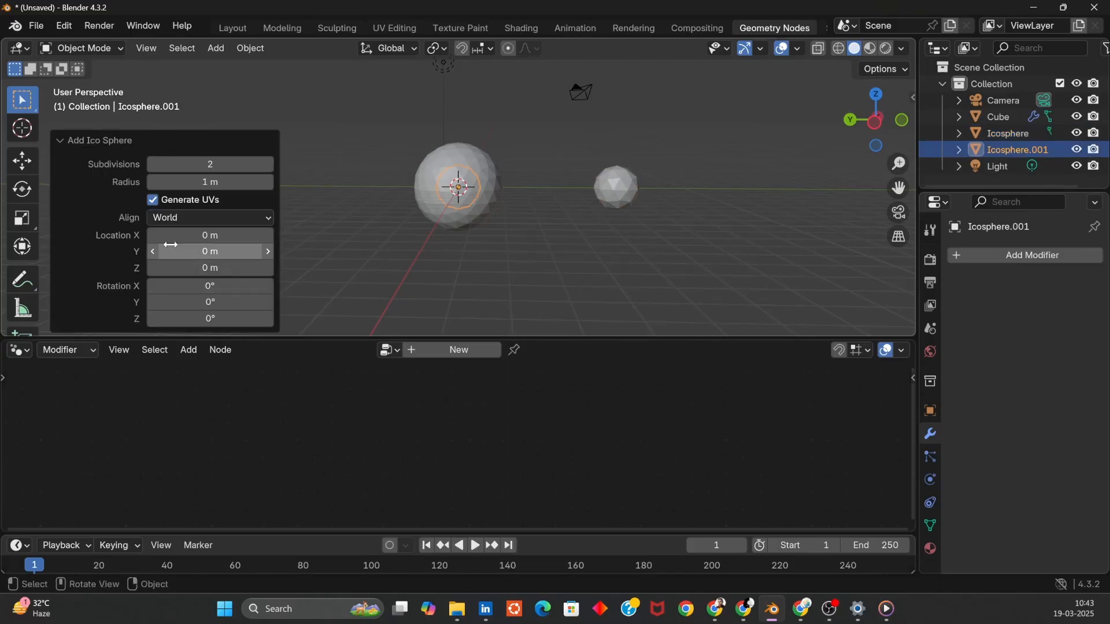
pyautogui.click(217, 181)
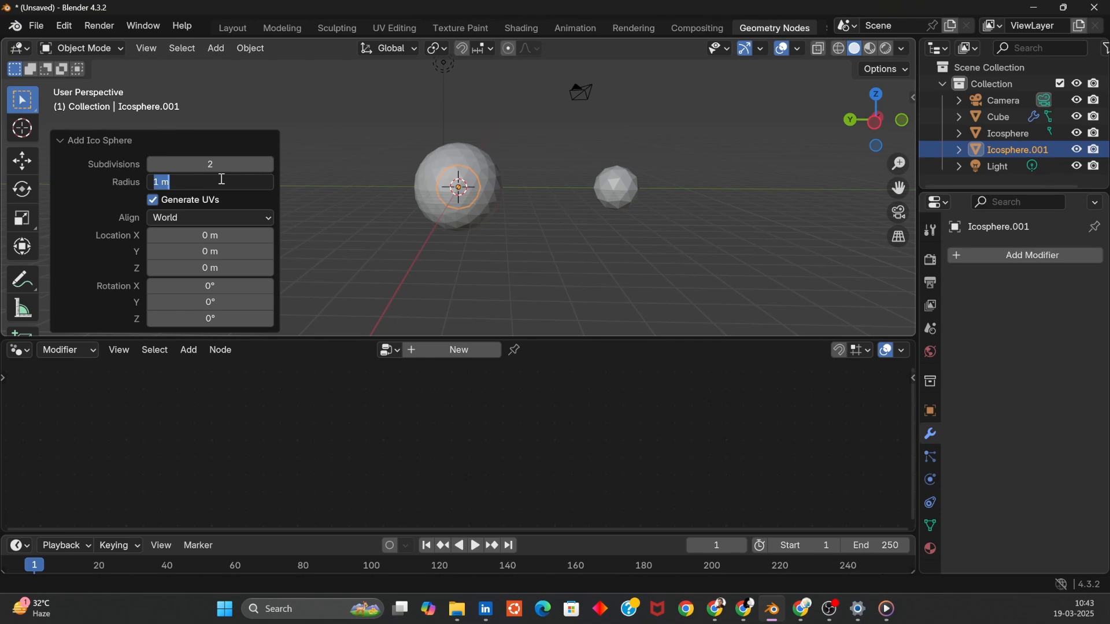
pyautogui.write('3')
pyautogui.press('Return')
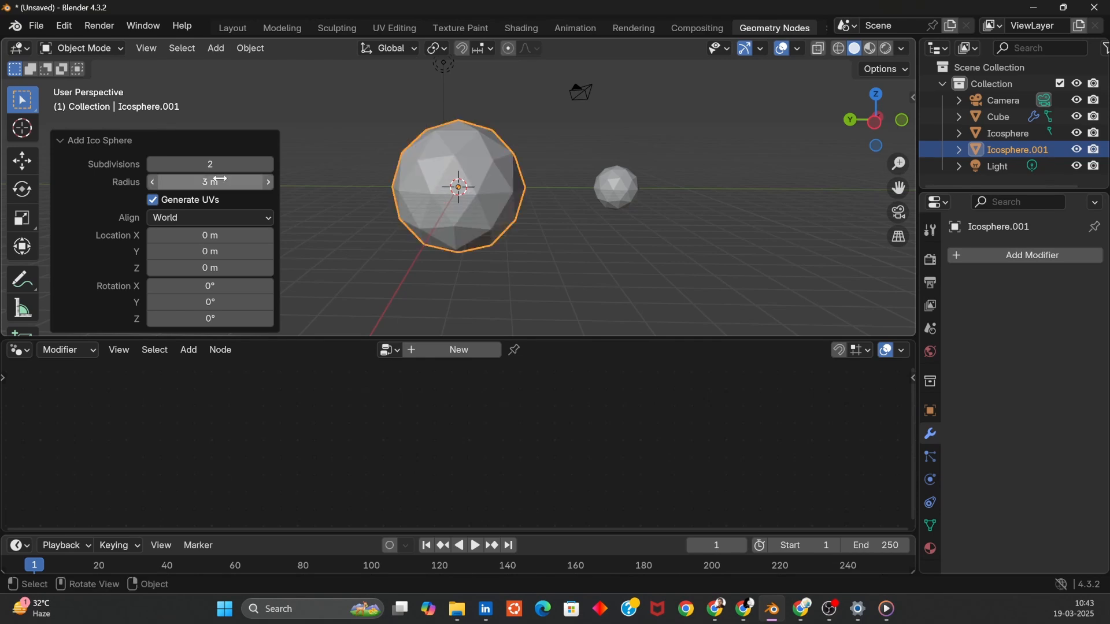
pyautogui.click(204, 166)
pyautogui.press('Return')
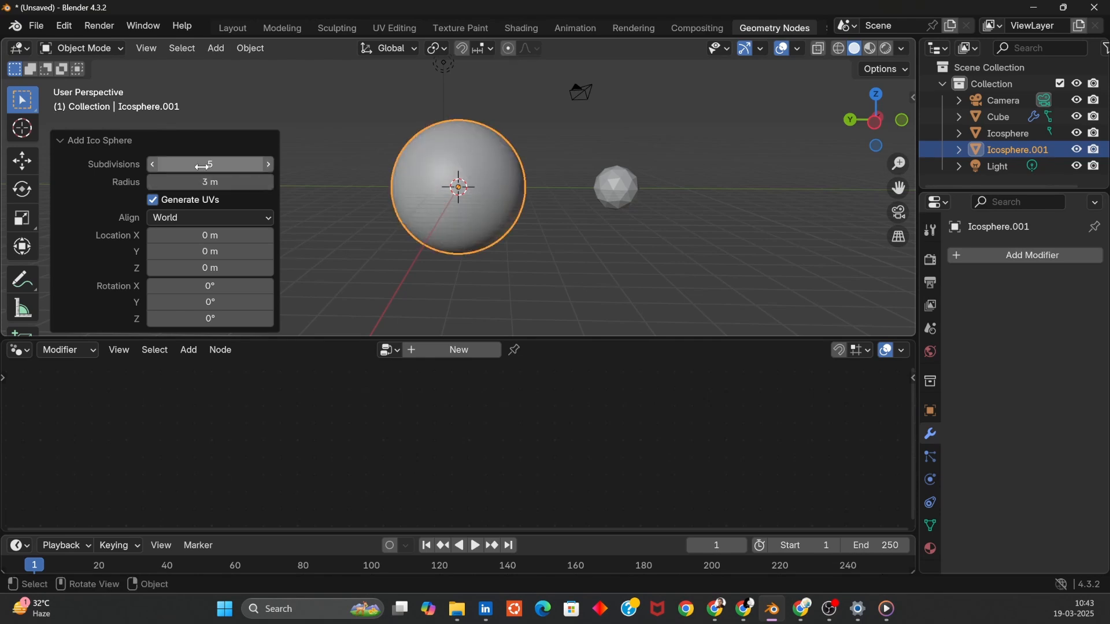
# - Delete both added Ico Sphere mesh objects from the scene
pyautogui.click(584, 265)
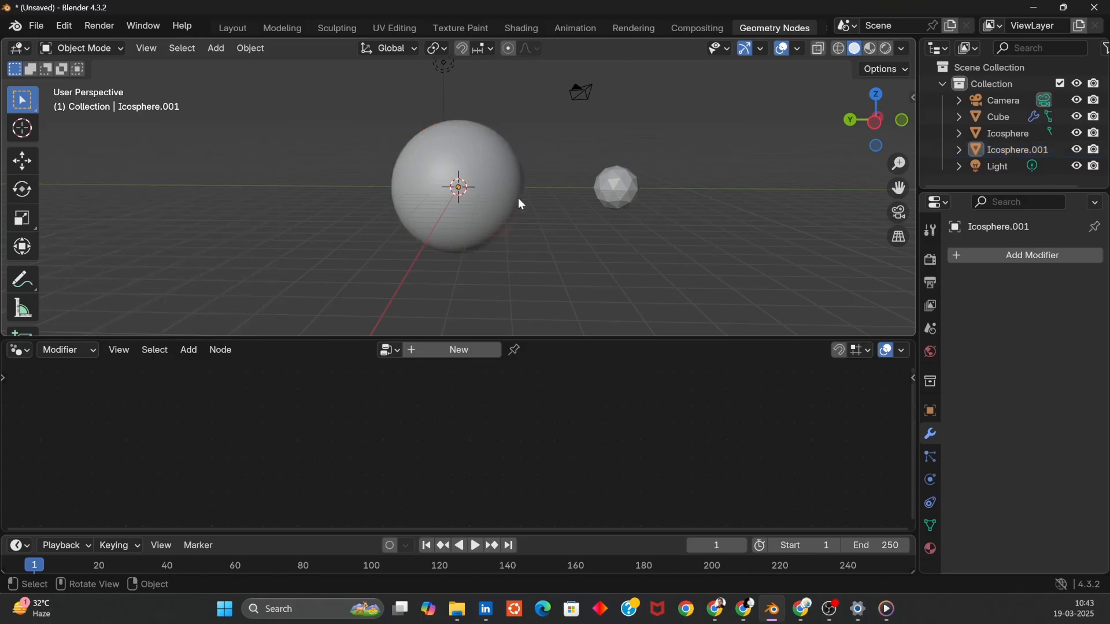
pyautogui.click(516, 199)
pyautogui.press('x')
pyautogui.click(520, 196)
pyautogui.click(632, 198)
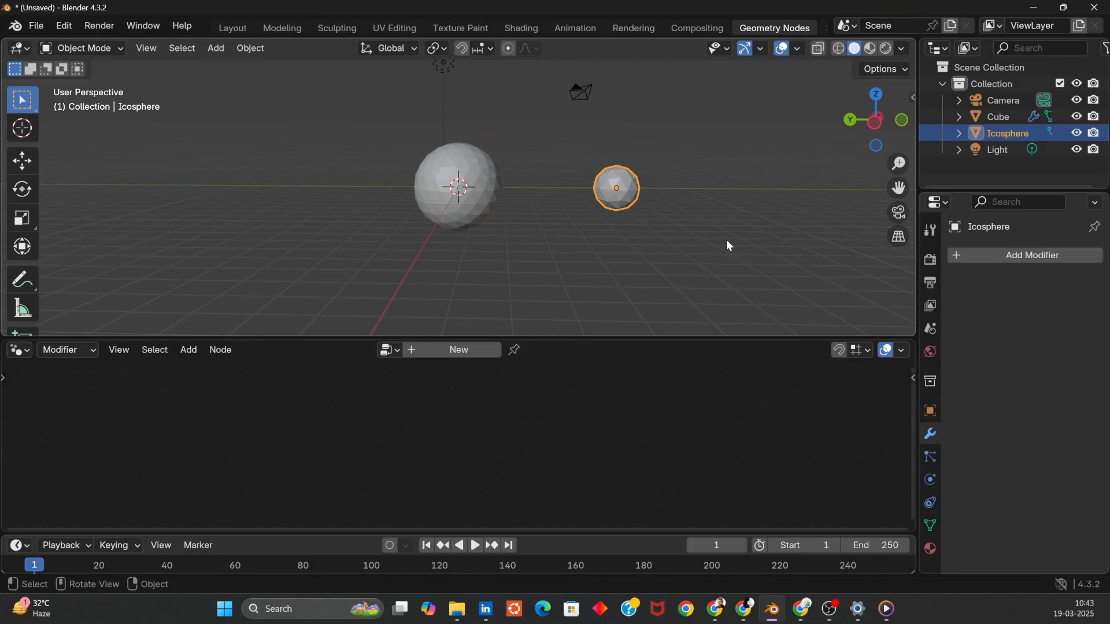
pyautogui.press('x')
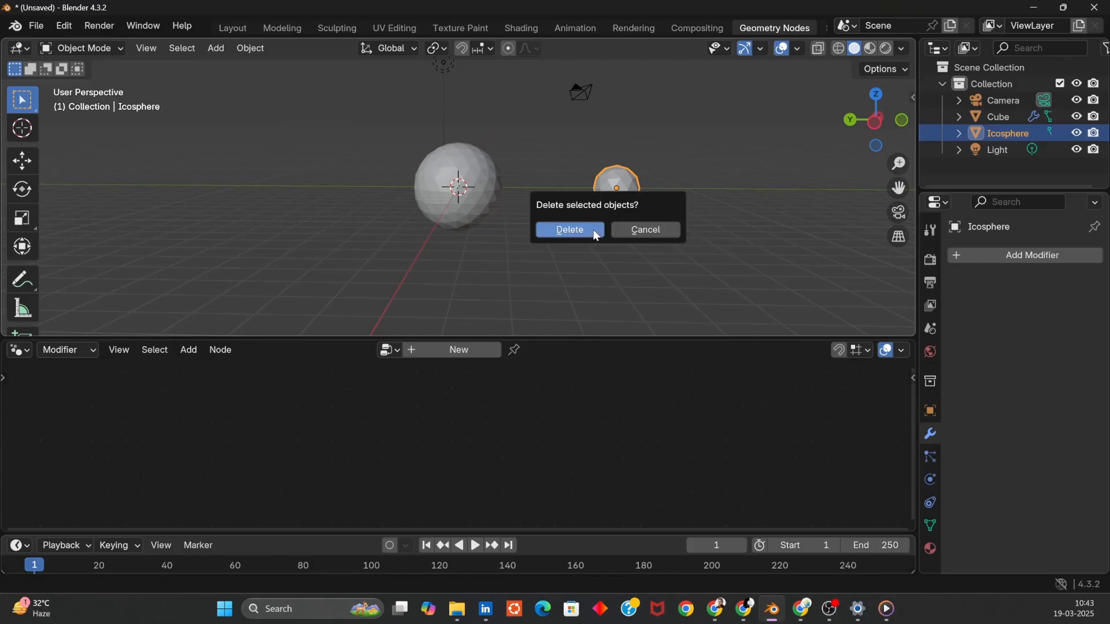
pyautogui.click(593, 230)
# - Select the cube and set the Ico Sphere node's Radius to 1 m and Subdivisions to 1
pyautogui.click(490, 197)
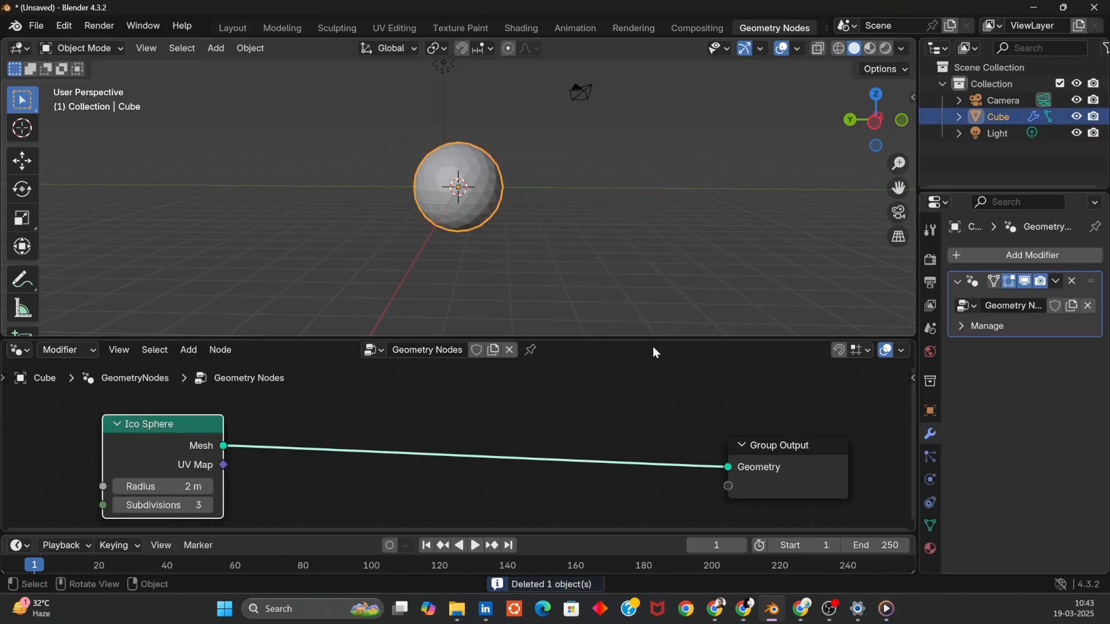
pyautogui.moveTo(642, 341); pyautogui.dragTo(632, 264)
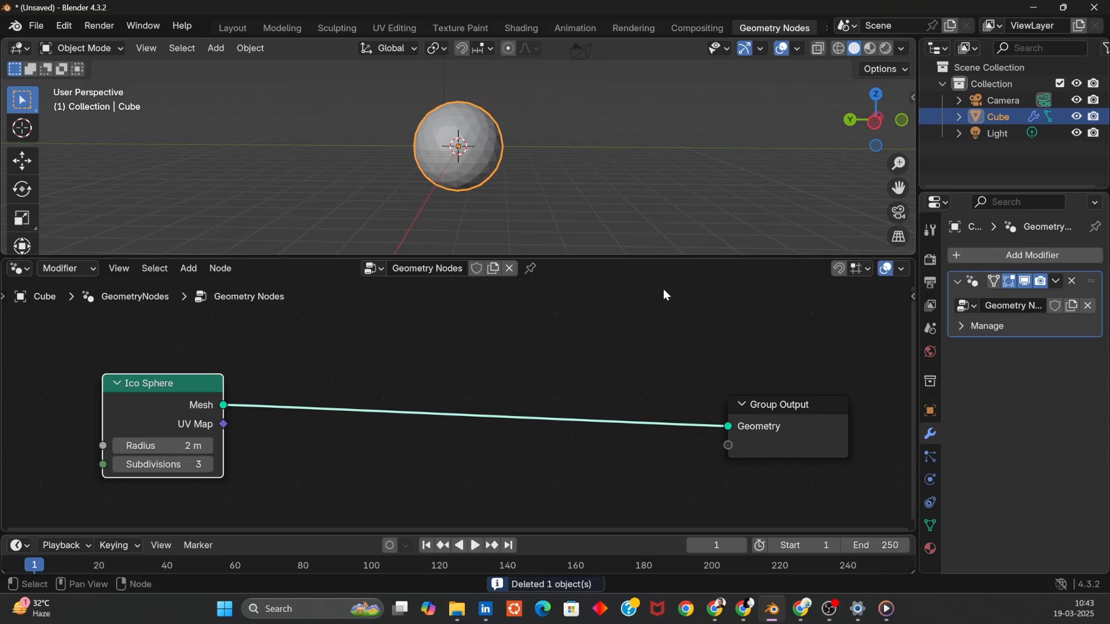
pyautogui.click(167, 451)
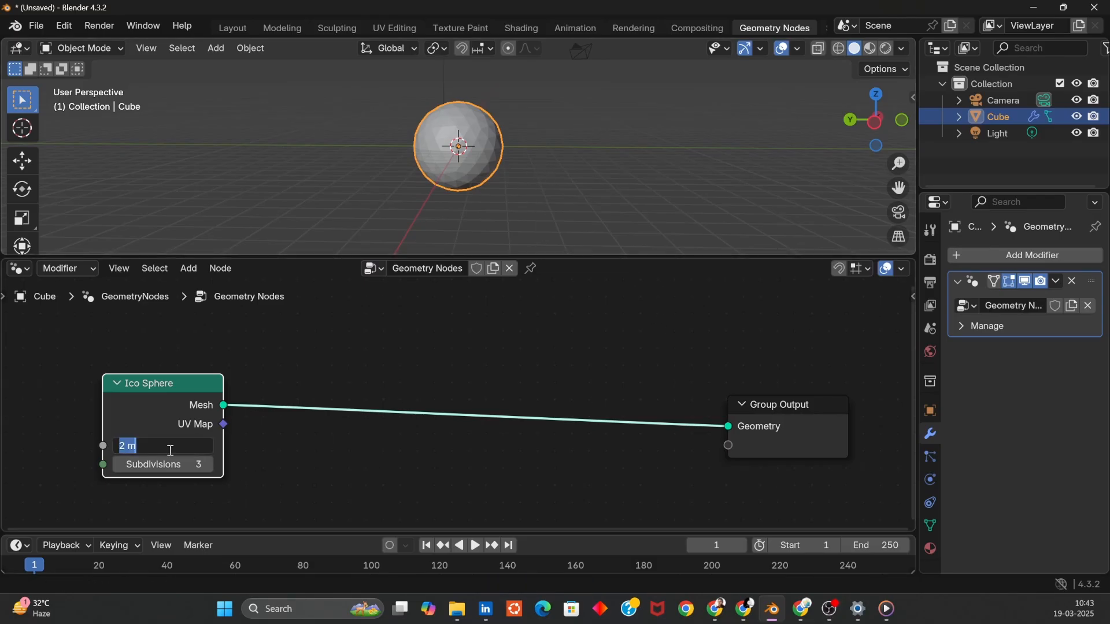
pyautogui.write('1')
pyautogui.press('Return')
pyautogui.click(183, 463)
pyautogui.write('2')
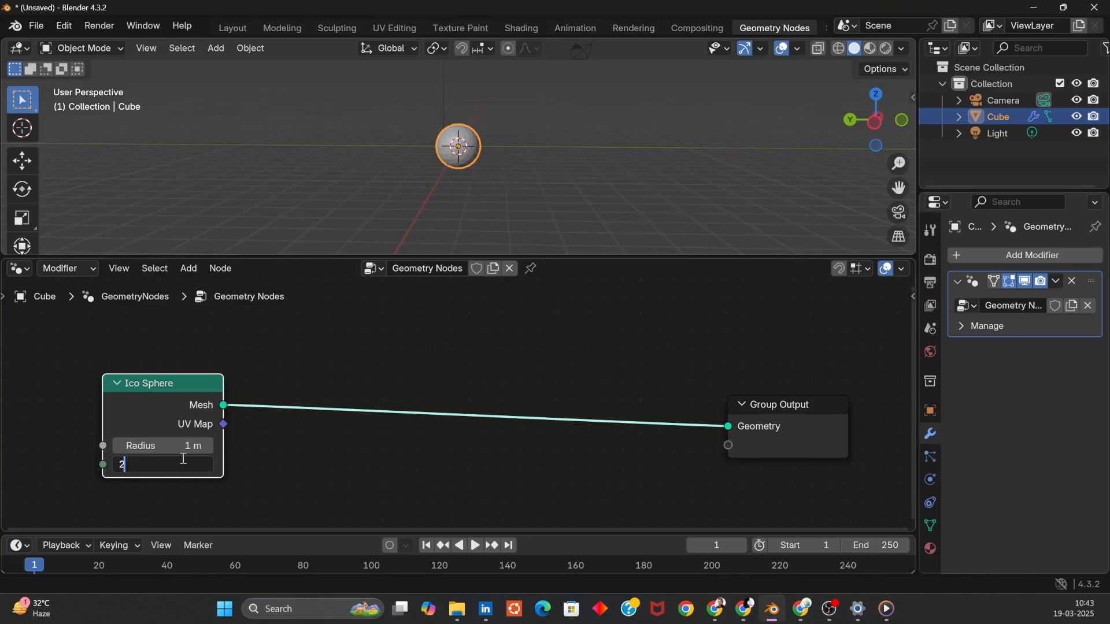
pyautogui.press('BackSpace')
pyautogui.write('1')
pyautogui.press('Return')
# - Toggle Edit Mode on the cube to compare its original mesh with the node-generated geometry
pyautogui.click(548, 182)
pyautogui.keyDown('alt'); pyautogui.moveTo(549, 182); pyautogui.dragTo(529, 142); pyautogui.keyUp('alt')
pyautogui.keyDown('alt'); pyautogui.moveTo(598, 162); pyautogui.dragTo(308, 153); pyautogui.keyUp('alt')
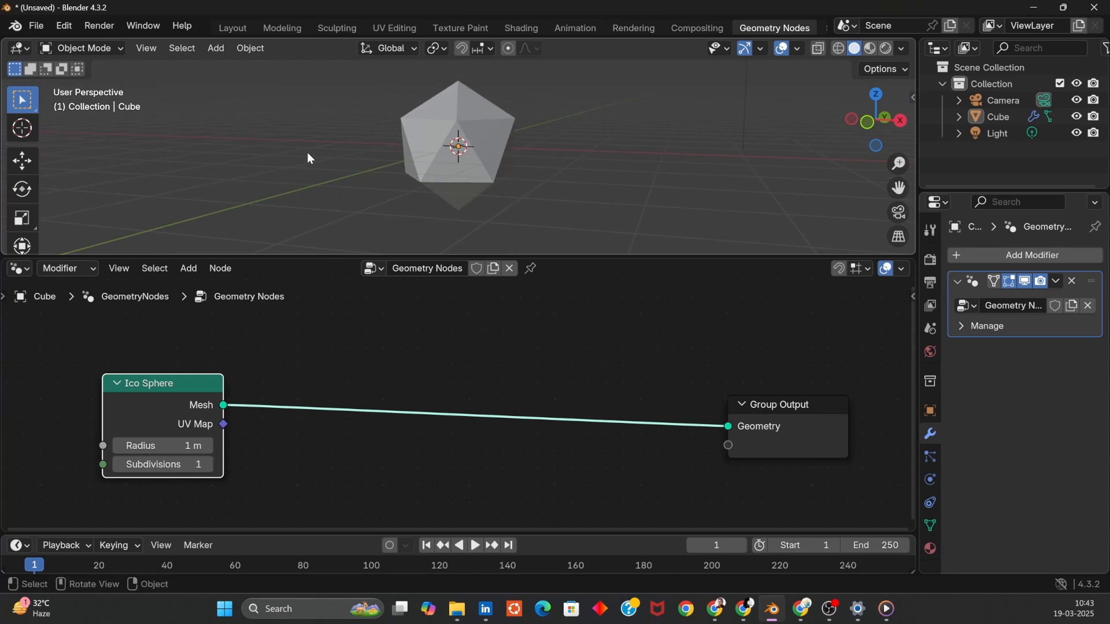
pyautogui.click(449, 161)
pyautogui.press('Tab')
pyautogui.moveTo(518, 179); pyautogui.dragTo(613, 184, button='middle')
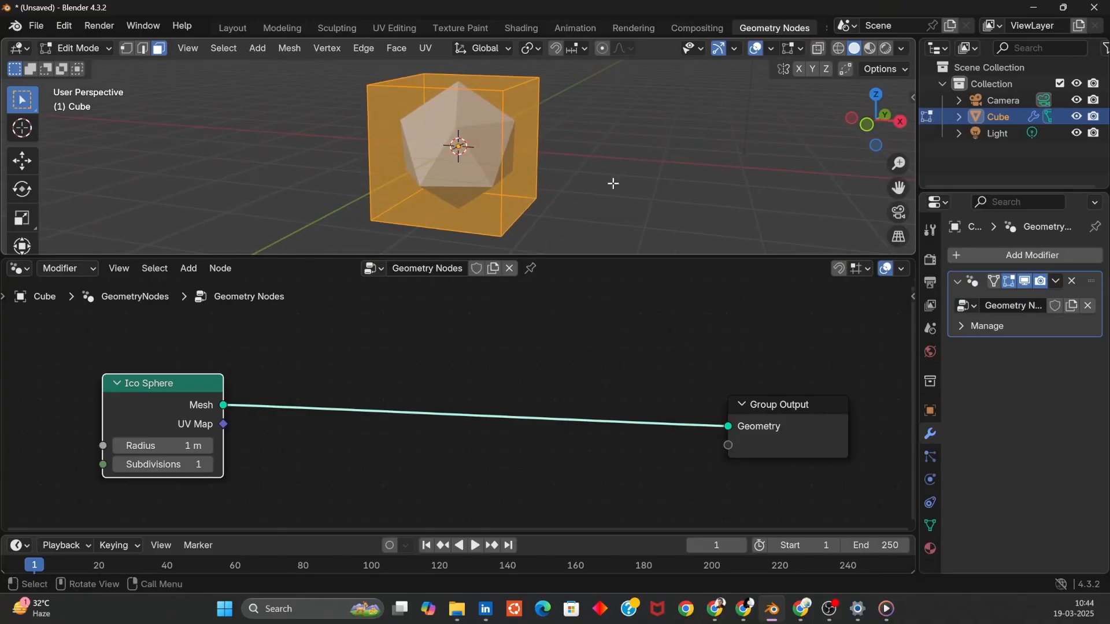
pyautogui.press('Tab')
pyautogui.press('Tab')
pyautogui.moveTo(592, 182); pyautogui.dragTo(191, 180, button='middle')
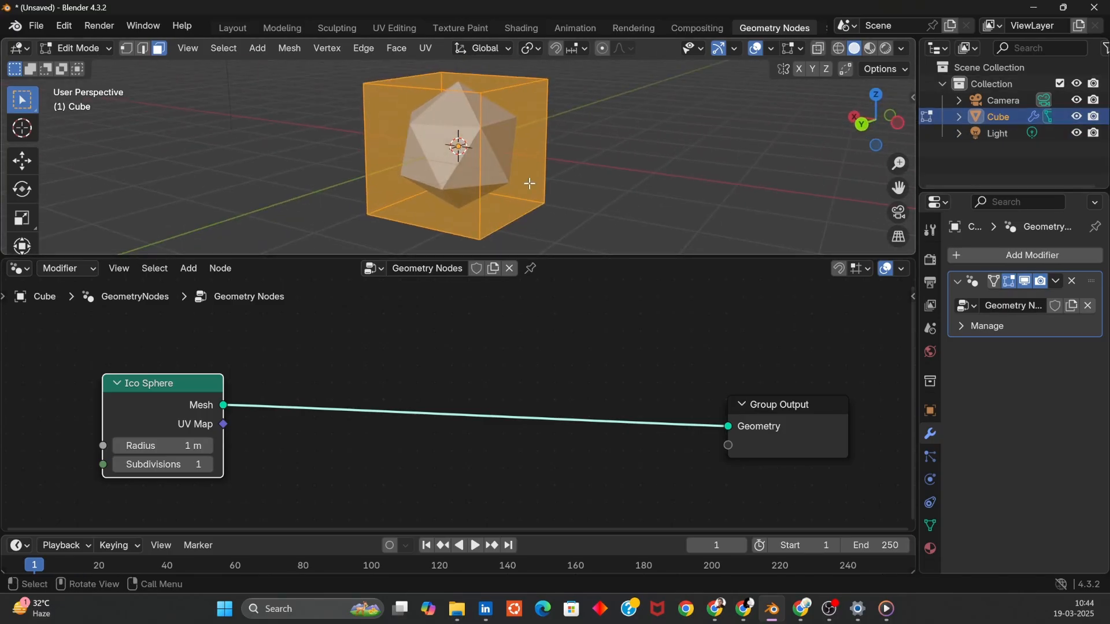
pyautogui.press('Tab')
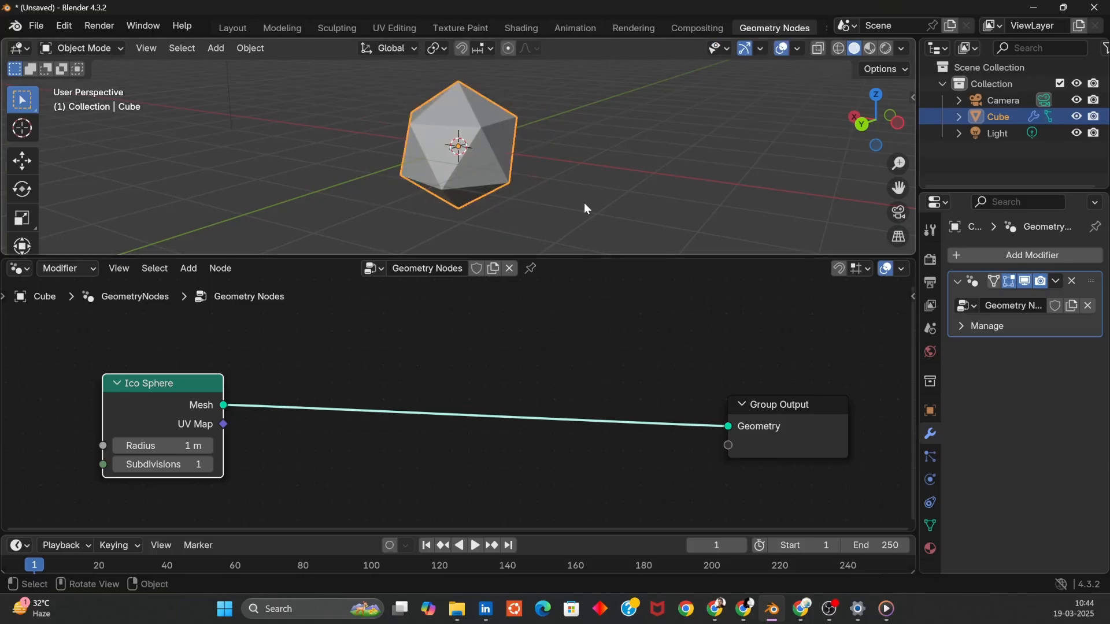
# - Add a Mesh to Points node by searching and insert it on the link between Ico Sphere and Group Output
pyautogui.hotkey('shift', 'a')
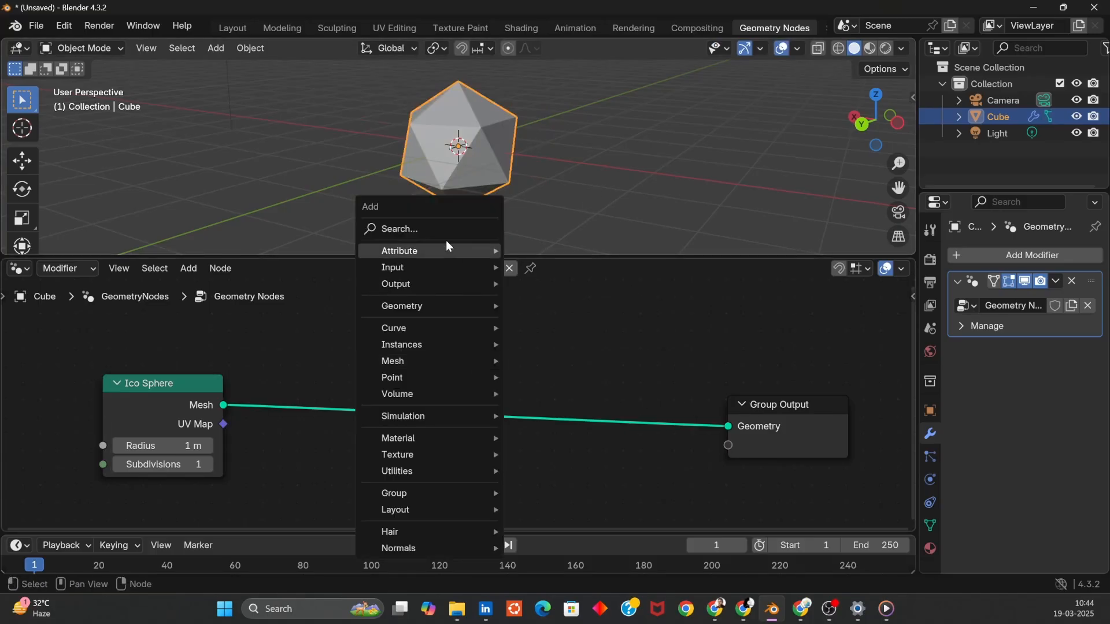
pyautogui.click(436, 228)
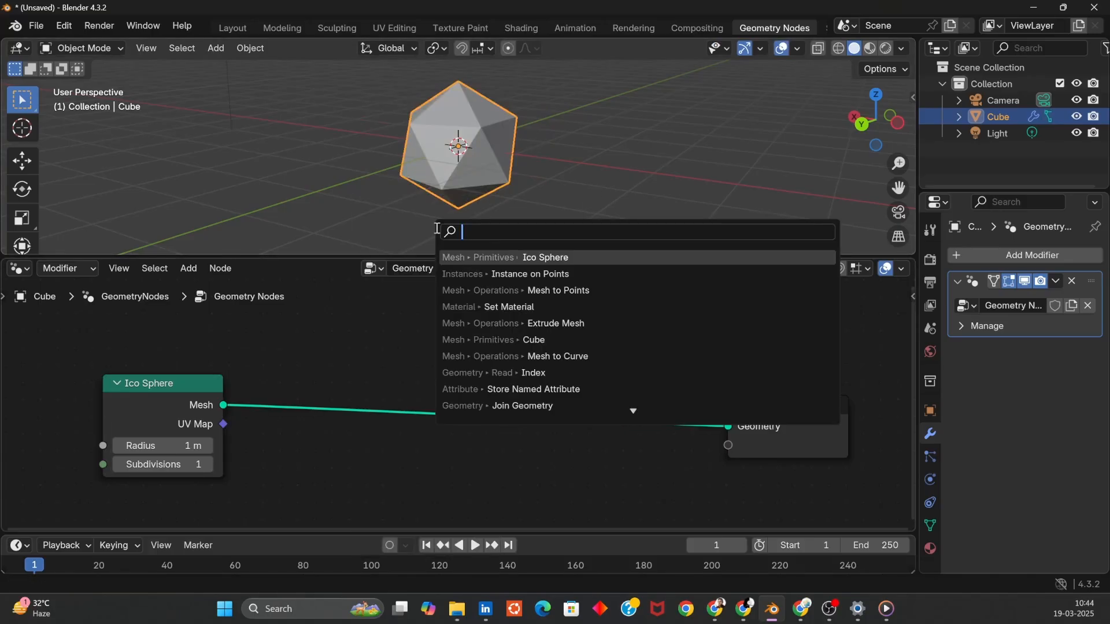
pyautogui.write('mesh to')
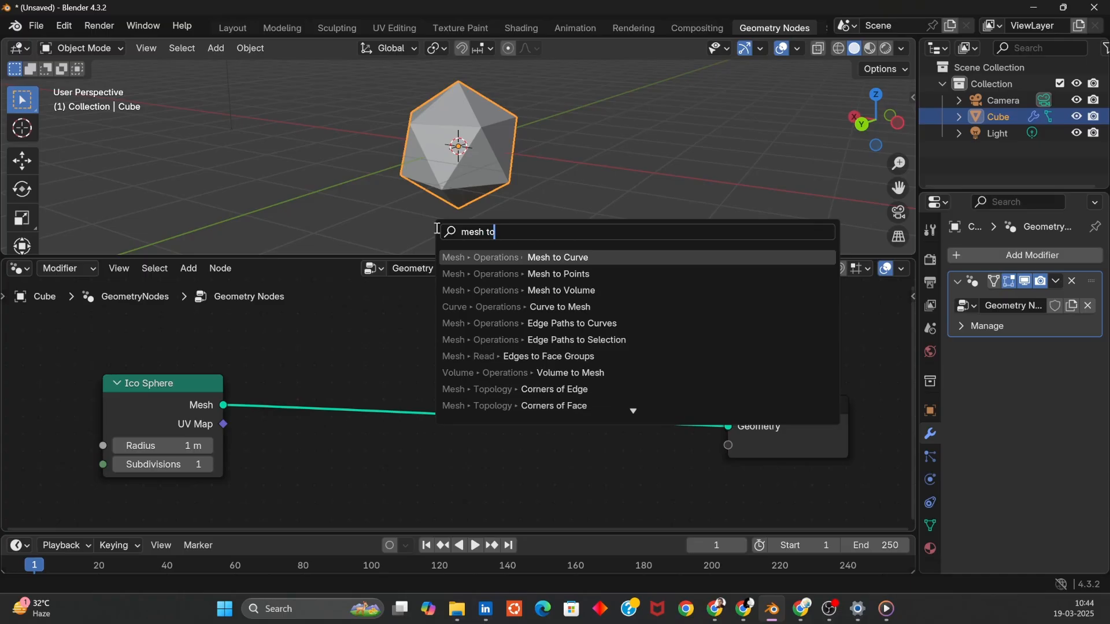
pyautogui.write(' poi')
pyautogui.press('Return')
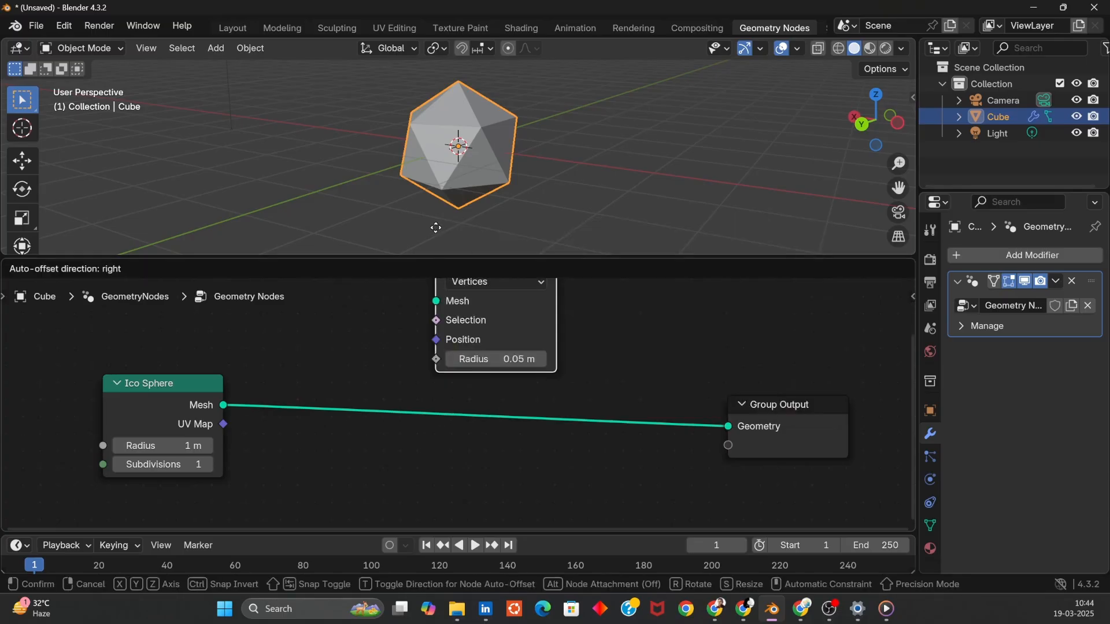
pyautogui.click(298, 348)
pyautogui.click(586, 131)
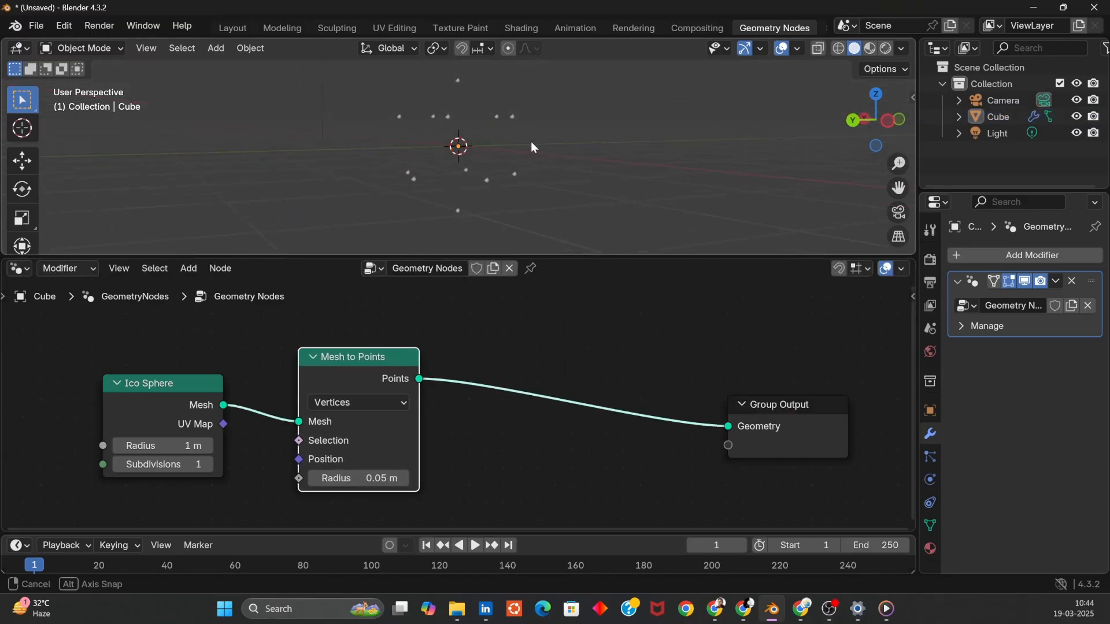
# - Reposition the Mesh to Points and Ico Sphere nodes and inspect the generated points in the viewport
pyautogui.moveTo(529, 148); pyautogui.dragTo(506, 124, button='middle')
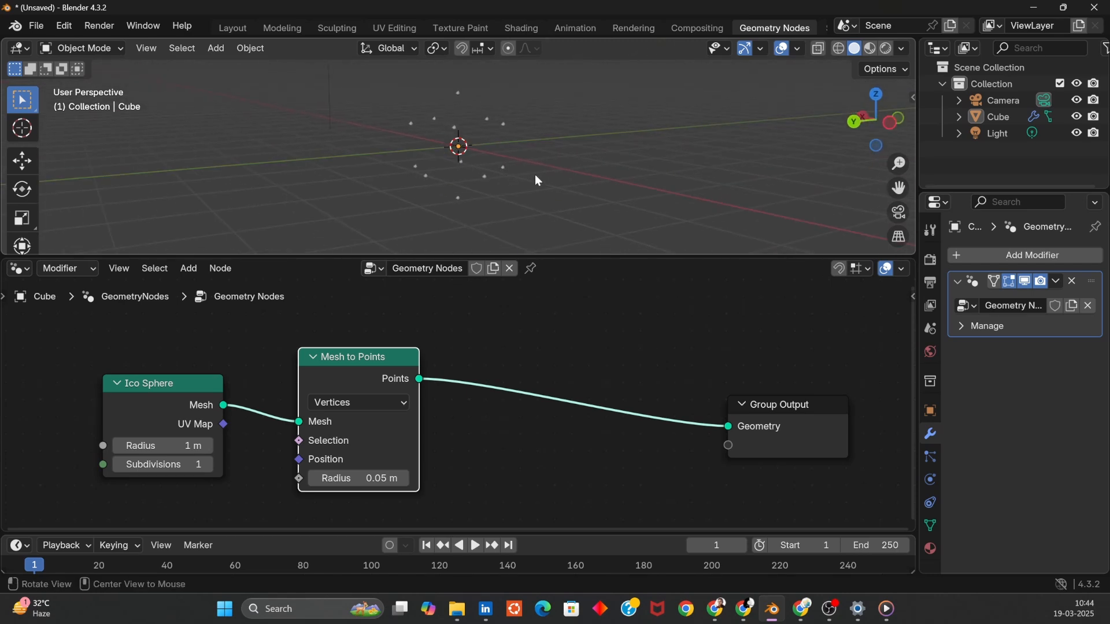
pyautogui.moveTo(537, 180); pyautogui.dragTo(497, 177, button='middle')
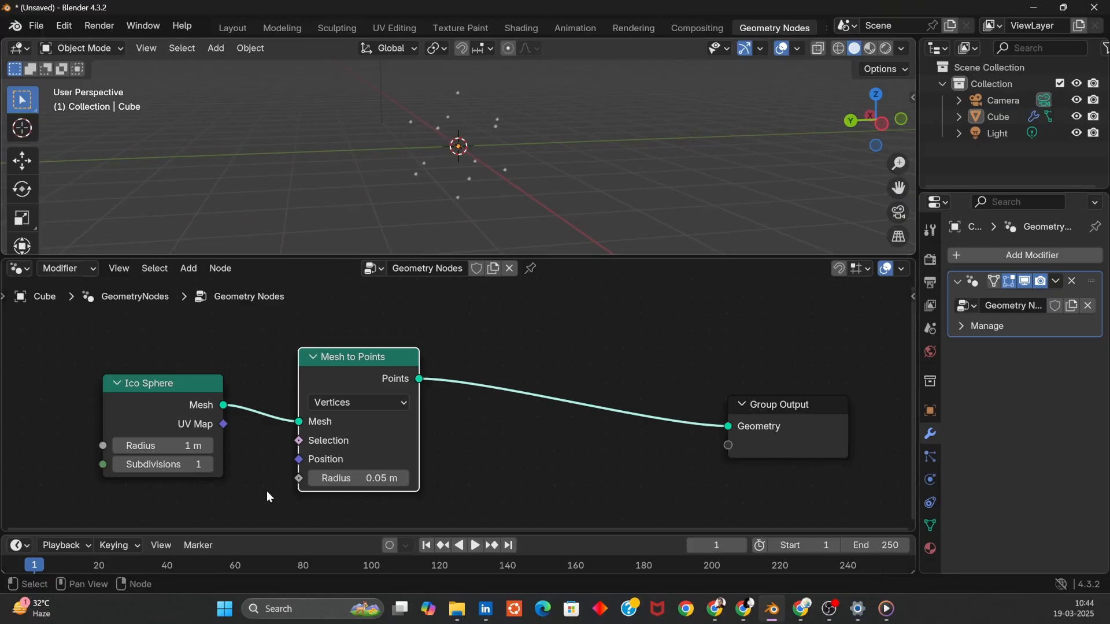
pyautogui.moveTo(428, 208); pyautogui.dragTo(554, 176, button='middle')
pyautogui.moveTo(352, 363); pyautogui.dragTo(366, 330)
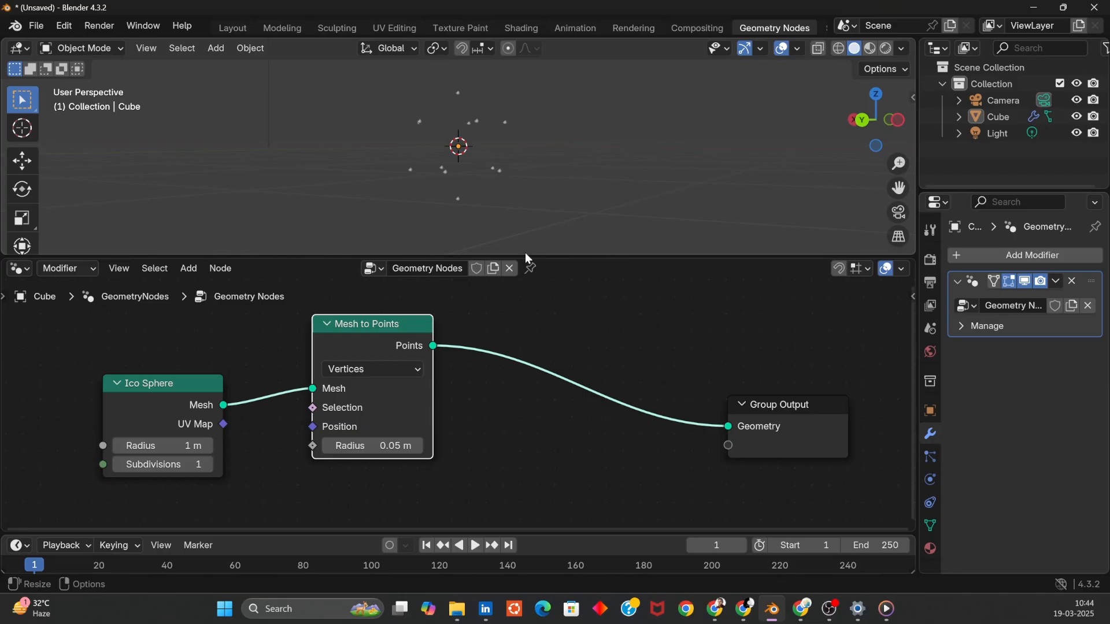
pyautogui.moveTo(580, 146); pyautogui.dragTo(555, 196, button='middle')
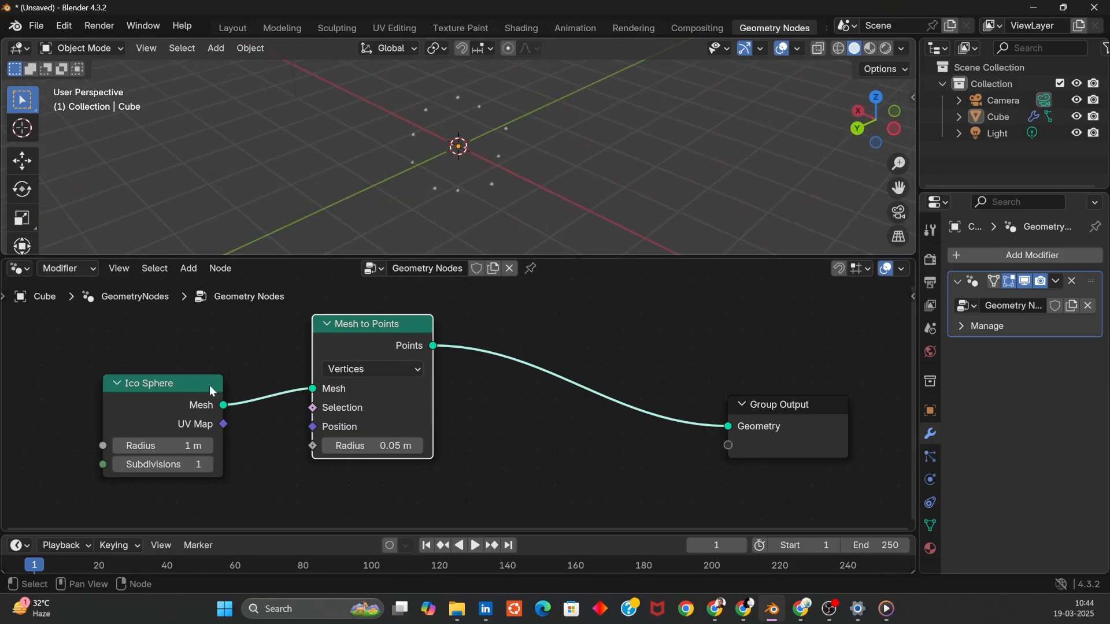
pyautogui.moveTo(174, 397); pyautogui.dragTo(157, 397)
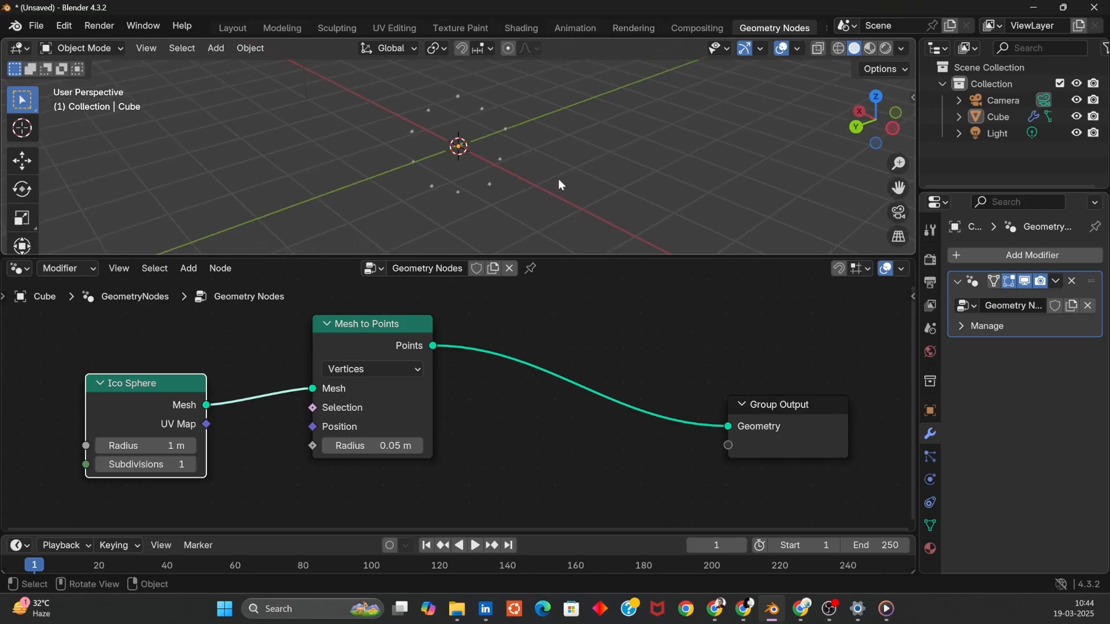
pyautogui.scroll(6, 549, 130)
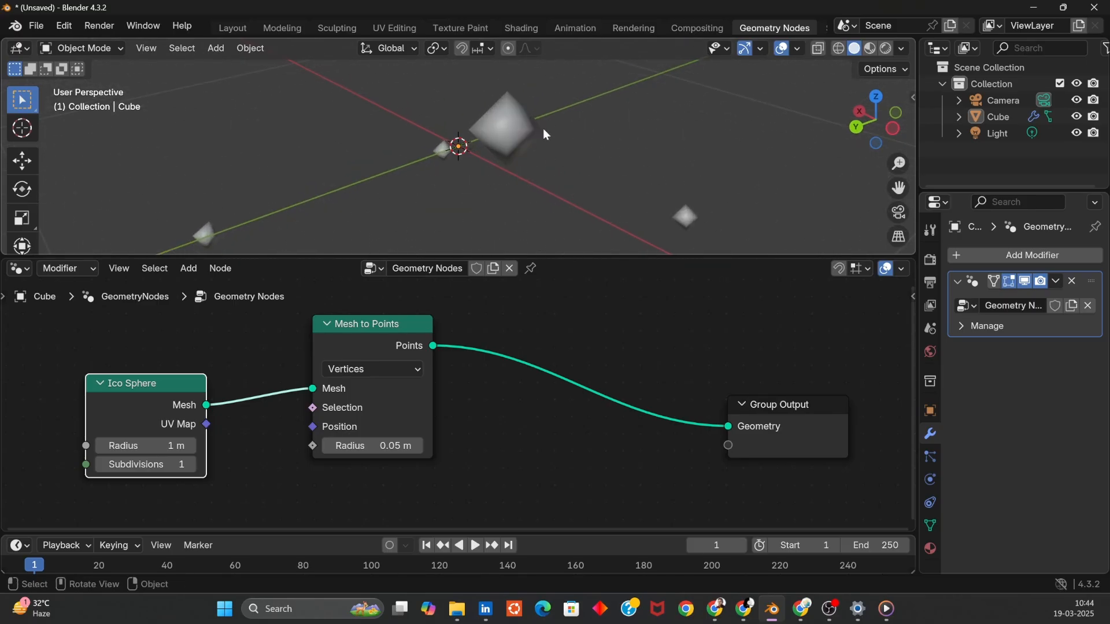
# - Enlarge the Mesh to Points Radius by dragging, then reset it to 0.05 m
pyautogui.scroll(-5, 518, 179)
pyautogui.moveTo(570, 102); pyautogui.dragTo(576, 206, button='middle')
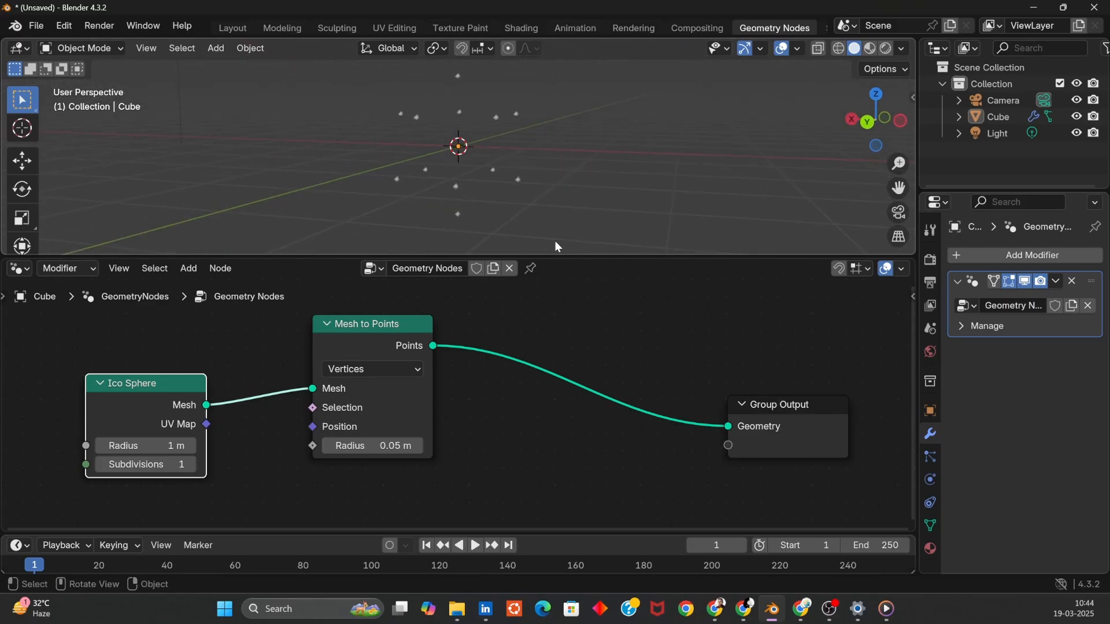
pyautogui.moveTo(371, 449)
pyautogui.mouseDown()
pyautogui.moveTo(450, 449)
pyautogui.moveTo(383, 449)
pyautogui.moveTo(417, 449)
pyautogui.moveTo(393, 449)
pyautogui.mouseUp()
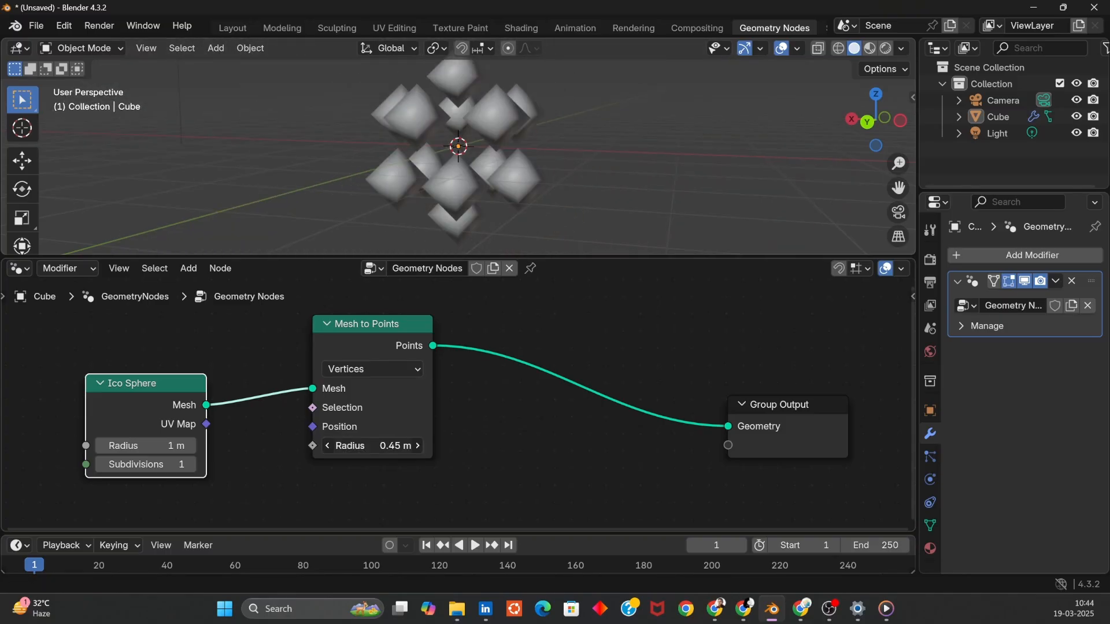
pyautogui.click(373, 449)
pyautogui.write('.05')
pyautogui.press('Return')
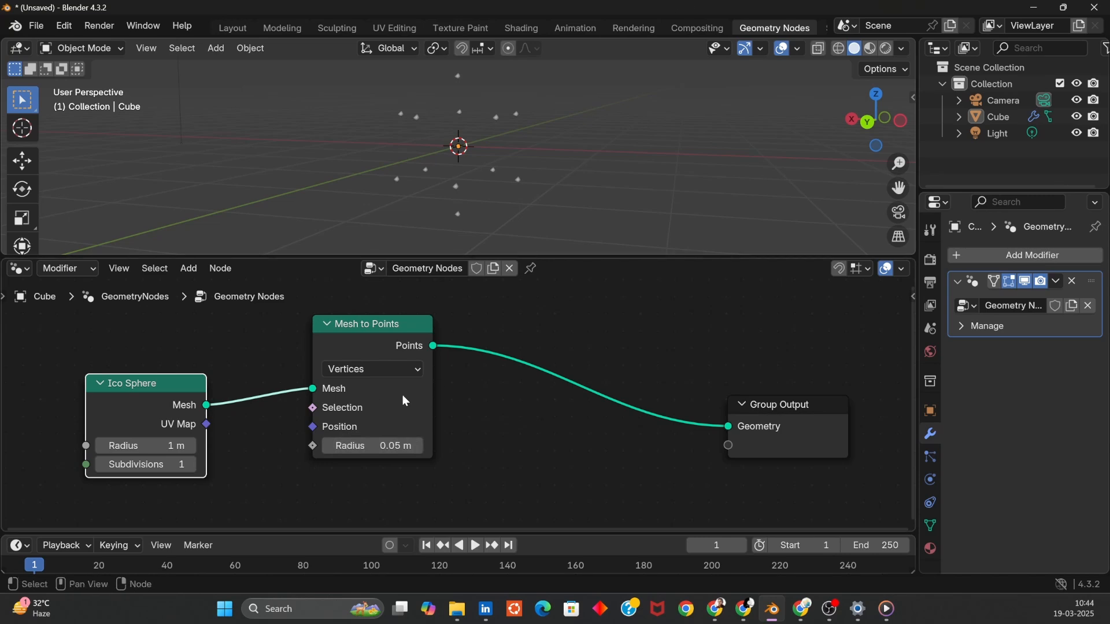
# - Raise the Ico Sphere Subdivisions to 2 and return them to 1 to compare the generated points
pyautogui.click(191, 466)
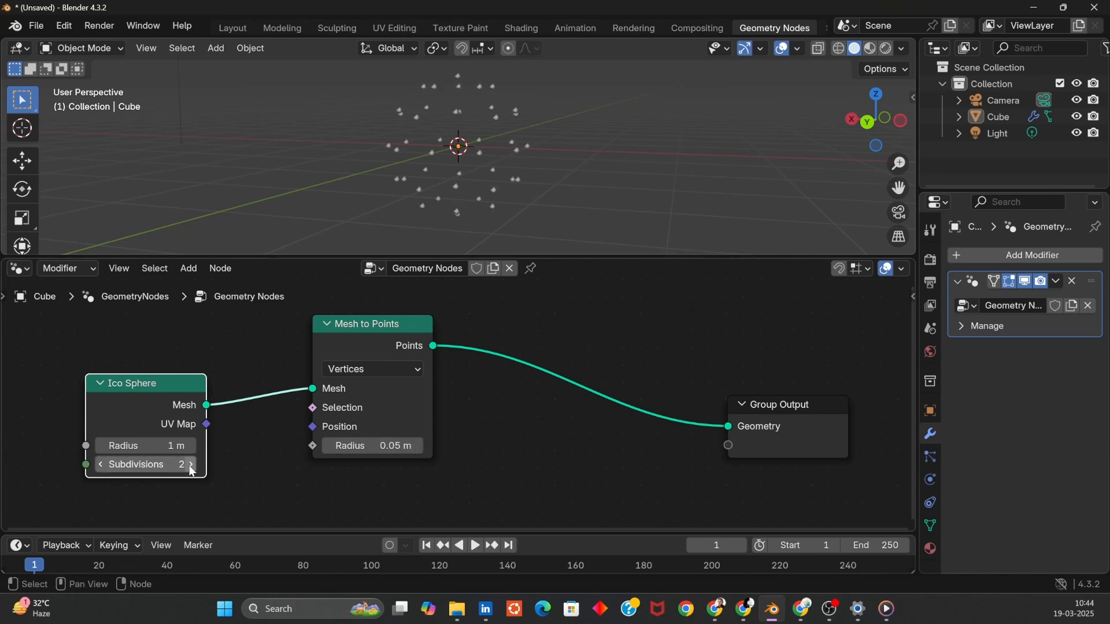
pyautogui.moveTo(613, 129); pyautogui.dragTo(427, 163, button='middle')
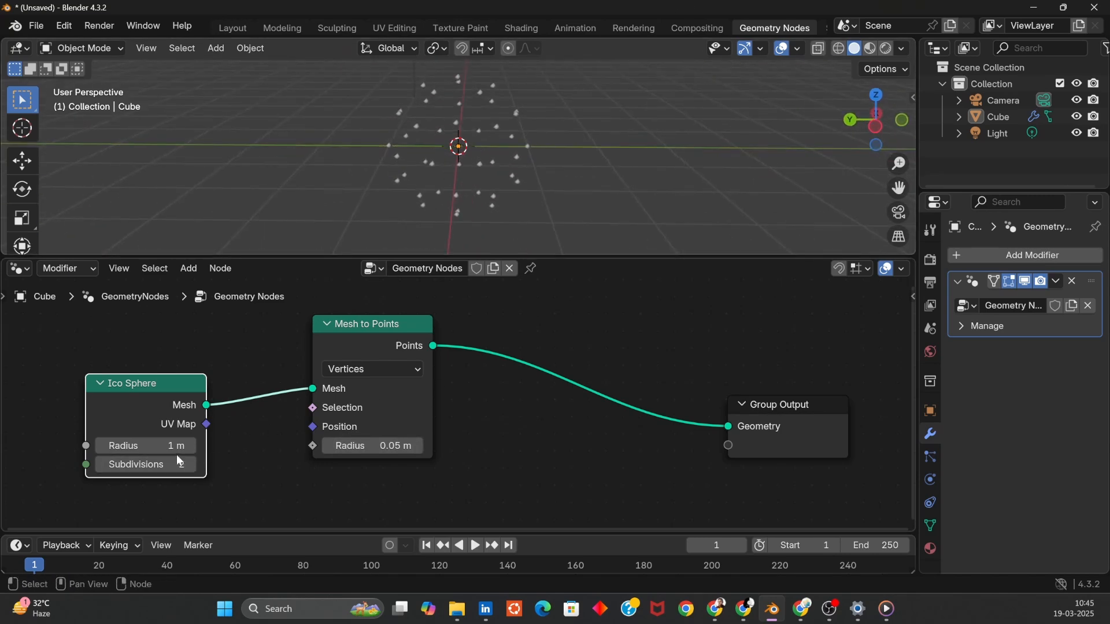
pyautogui.click(99, 466)
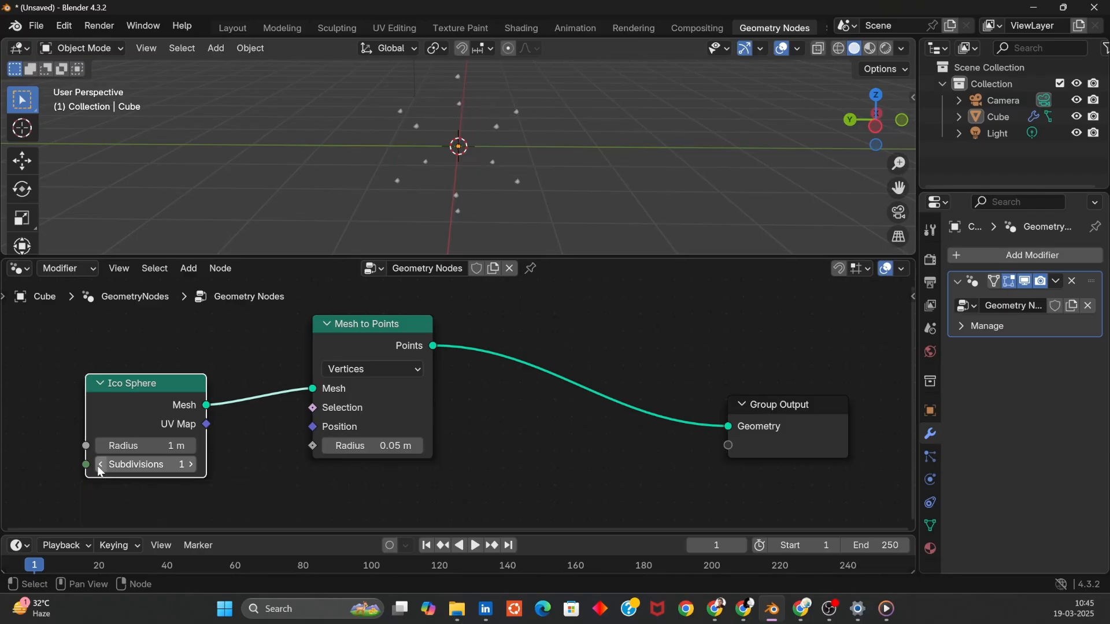
pyautogui.moveTo(372, 347)
pyautogui.mouseDown()
pyautogui.moveTo(348, 335)
pyautogui.moveTo(555, 344)
pyautogui.moveTo(372, 347)
pyautogui.mouseUp()
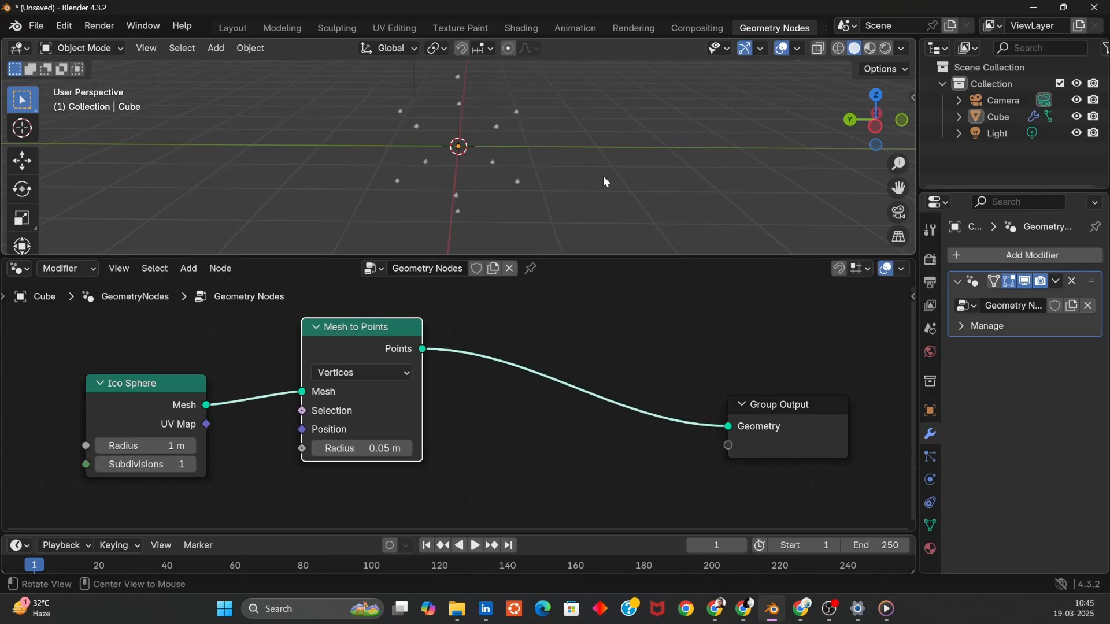
pyautogui.moveTo(602, 175)
pyautogui.mouseDown(button='middle')
pyautogui.moveTo(576, 189)
pyautogui.moveTo(614, 178)
pyautogui.mouseUp(button='middle')
pyautogui.hotkey('shift', 'a')
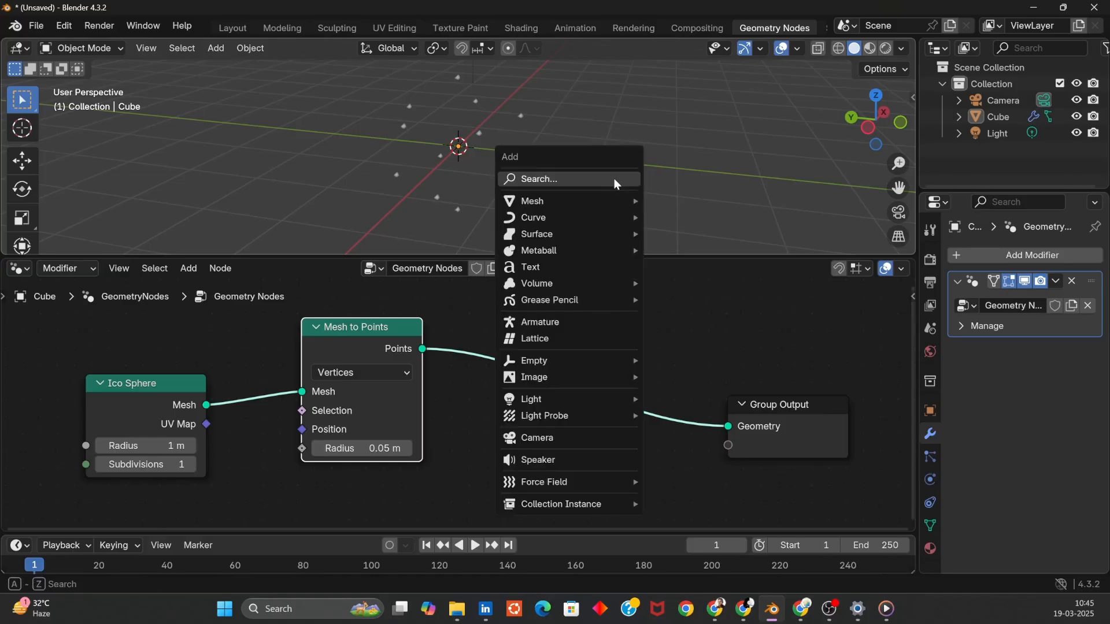
pyautogui.moveTo(606, 212)
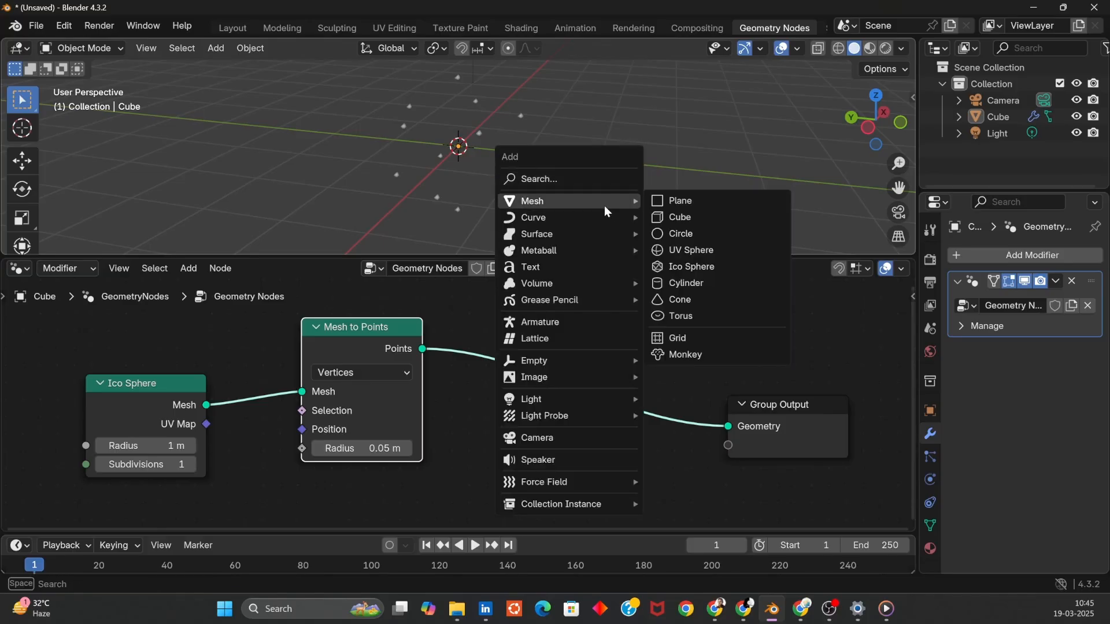
pyautogui.press('Escape')
# - Add an Instance on Points node by searching and insert it on the link between Mesh to Points and Group Output
pyautogui.hotkey('shift', 'a')
pyautogui.moveTo(667, 357)
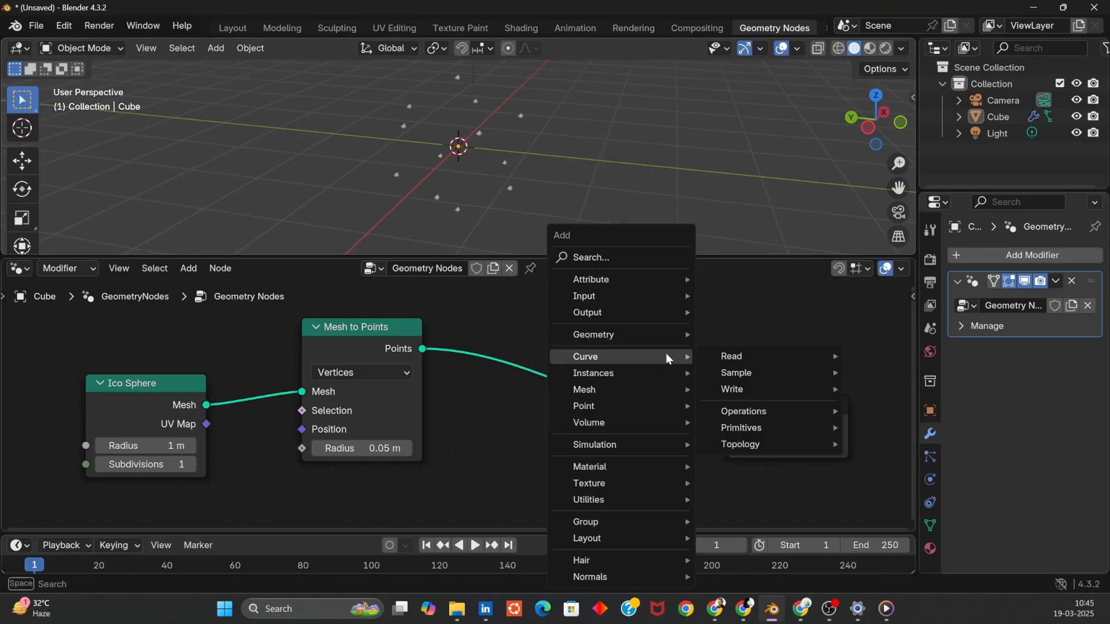
pyautogui.write('instan')
pyautogui.press('Return')
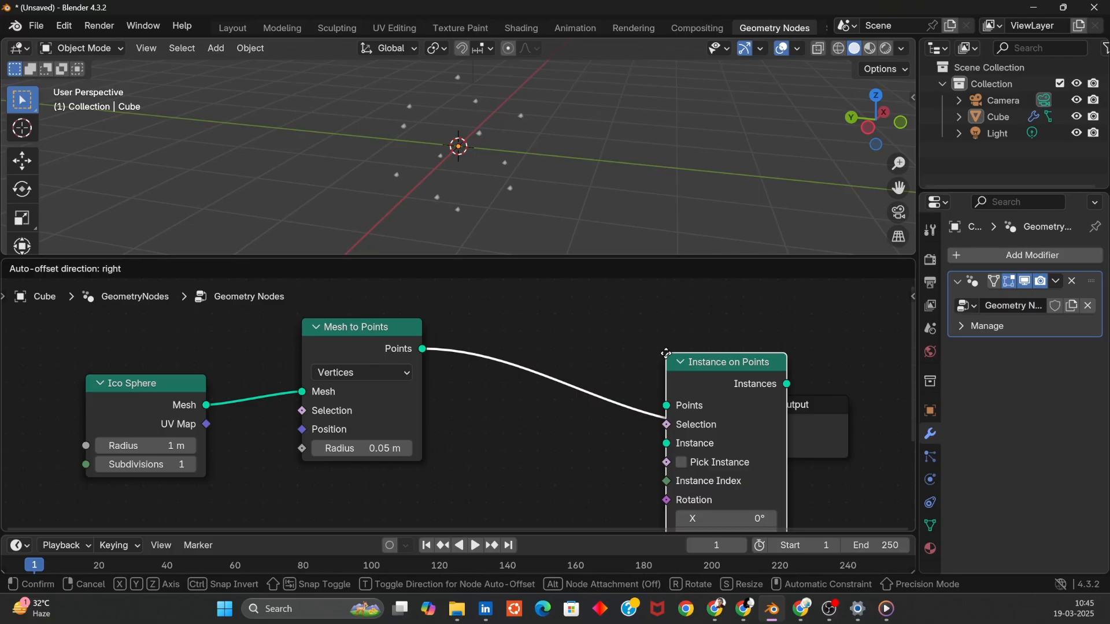
pyautogui.click(537, 402)
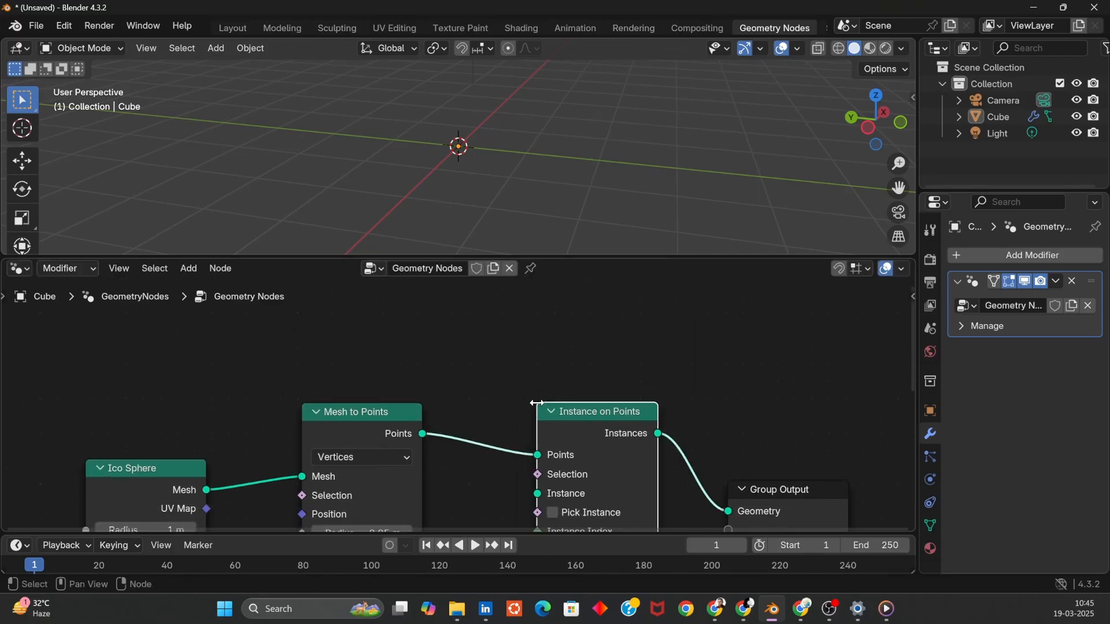
# - Rearrange the Mesh to Points and Instance on Points nodes so the links read clearly
pyautogui.moveTo(681, 373); pyautogui.dragTo(714, 311, button='middle')
pyautogui.moveTo(395, 363); pyautogui.dragTo(349, 352)
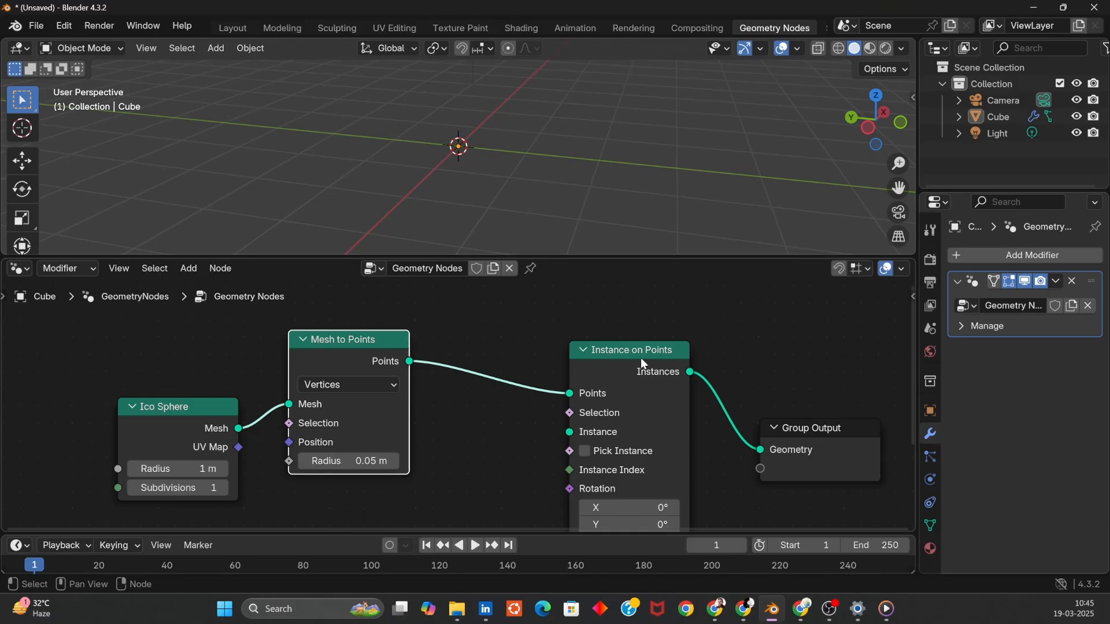
pyautogui.moveTo(643, 363); pyautogui.dragTo(621, 337)
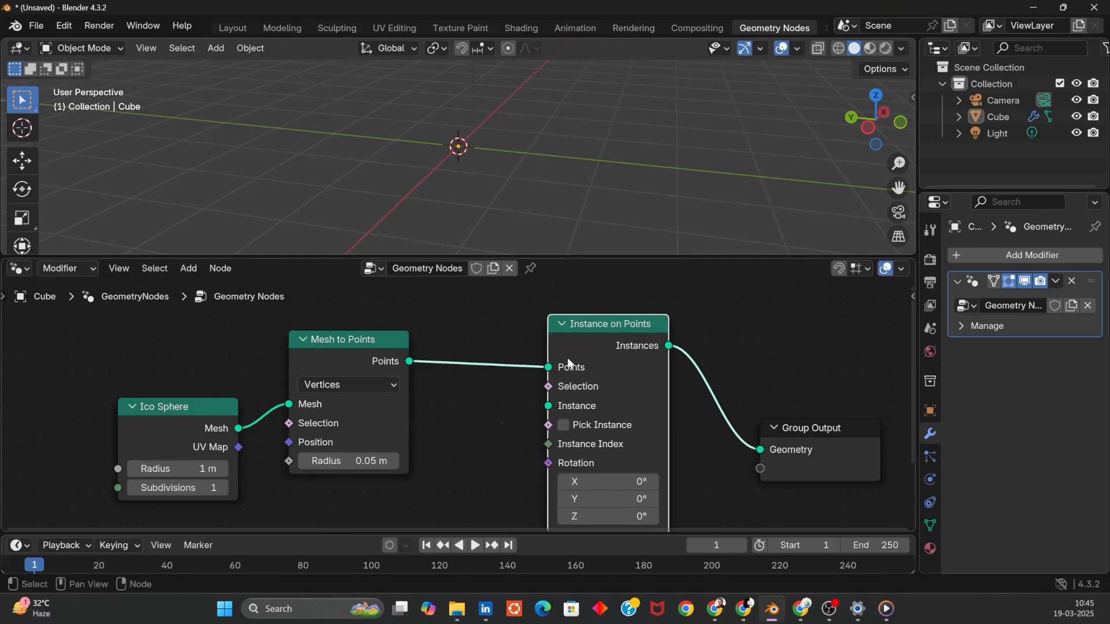
pyautogui.moveTo(336, 350)
pyautogui.mouseDown()
pyautogui.moveTo(377, 344)
pyautogui.moveTo(344, 344)
pyautogui.mouseUp()
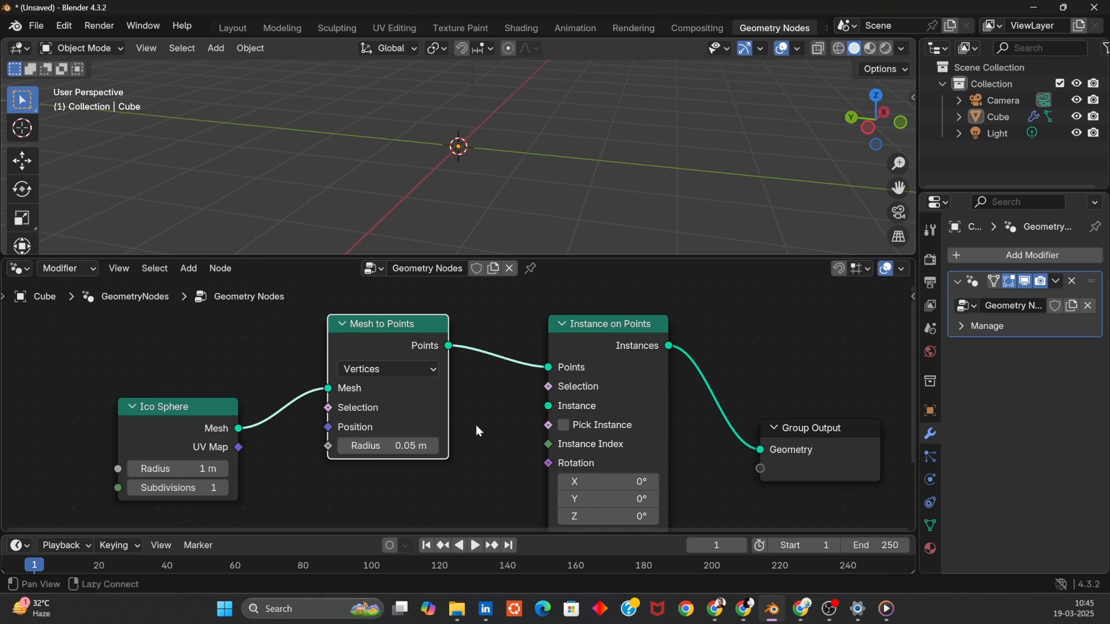
pyautogui.moveTo(478, 426); pyautogui.dragTo(537, 354, button='middle')
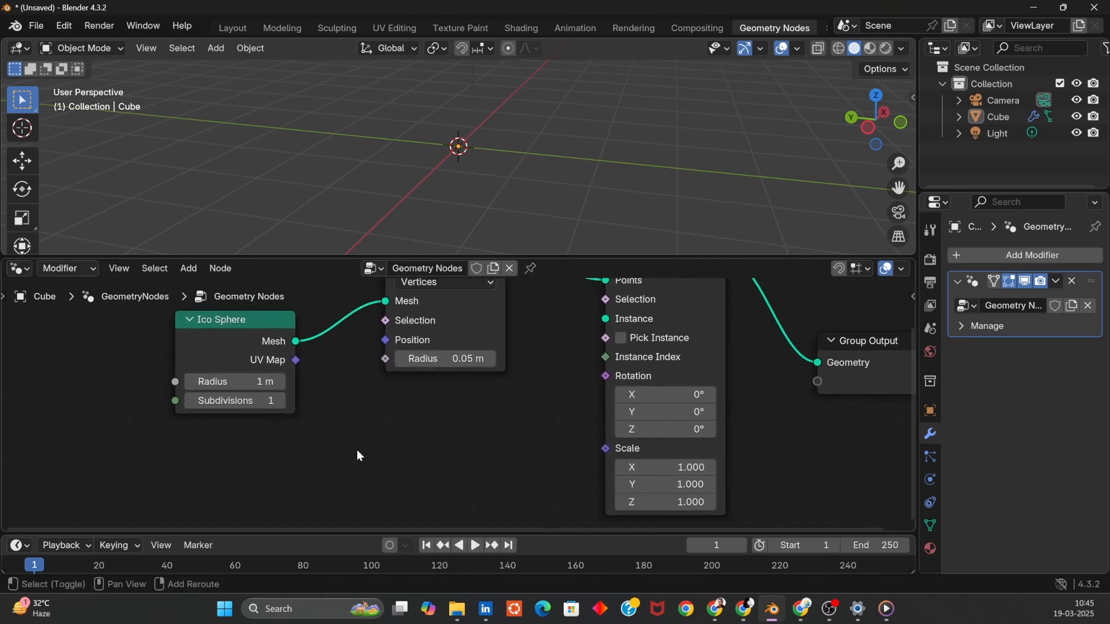
# - Add a Cube node by searching and connect its Mesh output to the Instance input of Instance on Points
pyautogui.hotkey('shift', 'a')
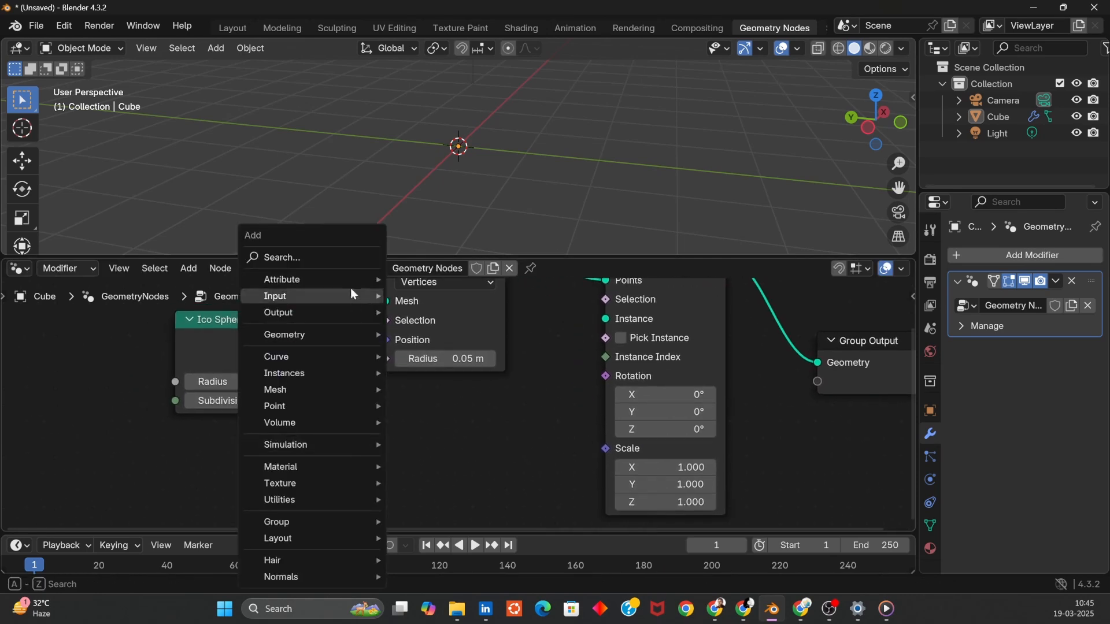
pyautogui.click(331, 252)
pyautogui.write('cub')
pyautogui.press('Return')
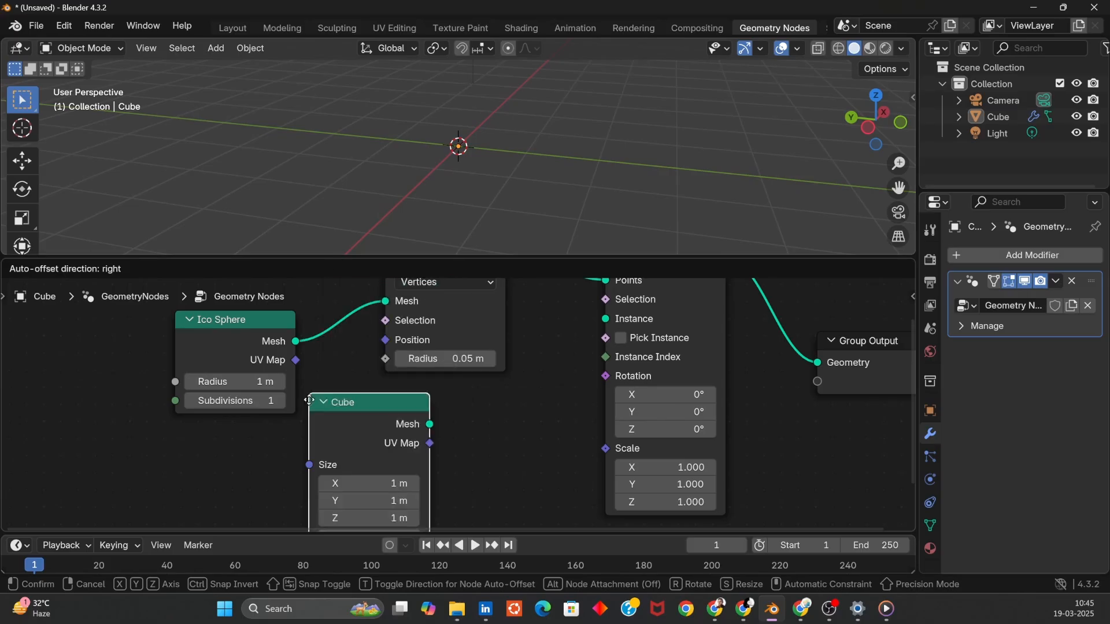
pyautogui.click(549, 484)
pyautogui.moveTo(461, 470); pyautogui.dragTo(475, 466)
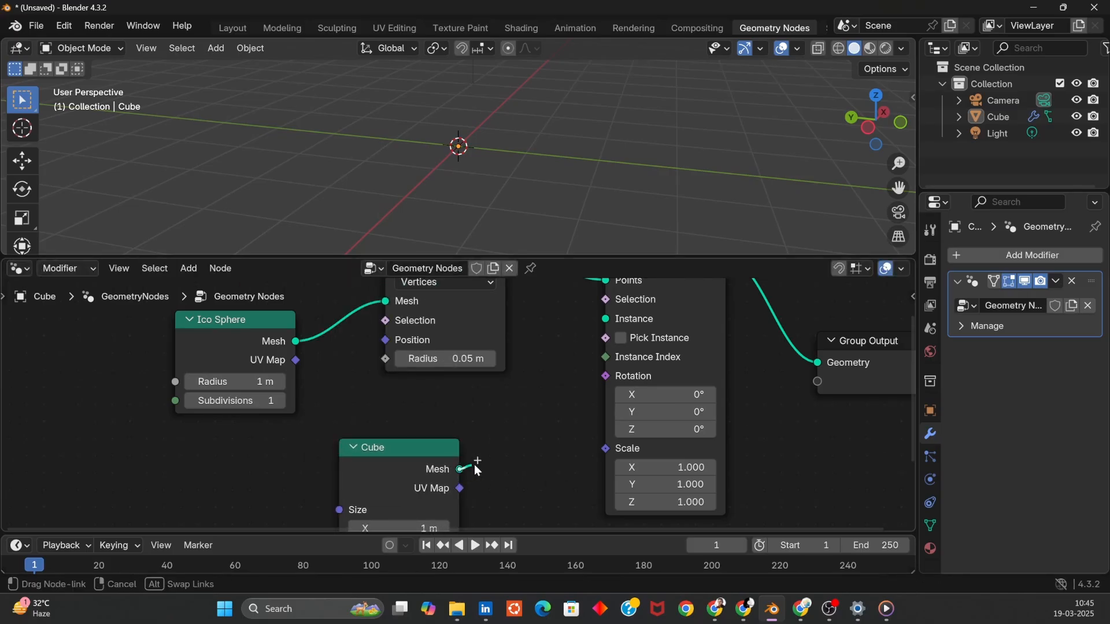
pyautogui.moveTo(602, 332); pyautogui.dragTo(604, 320)
pyautogui.moveTo(577, 154); pyautogui.dragTo(454, 162, button='middle')
pyautogui.moveTo(551, 446); pyautogui.dragTo(513, 334, button='middle')
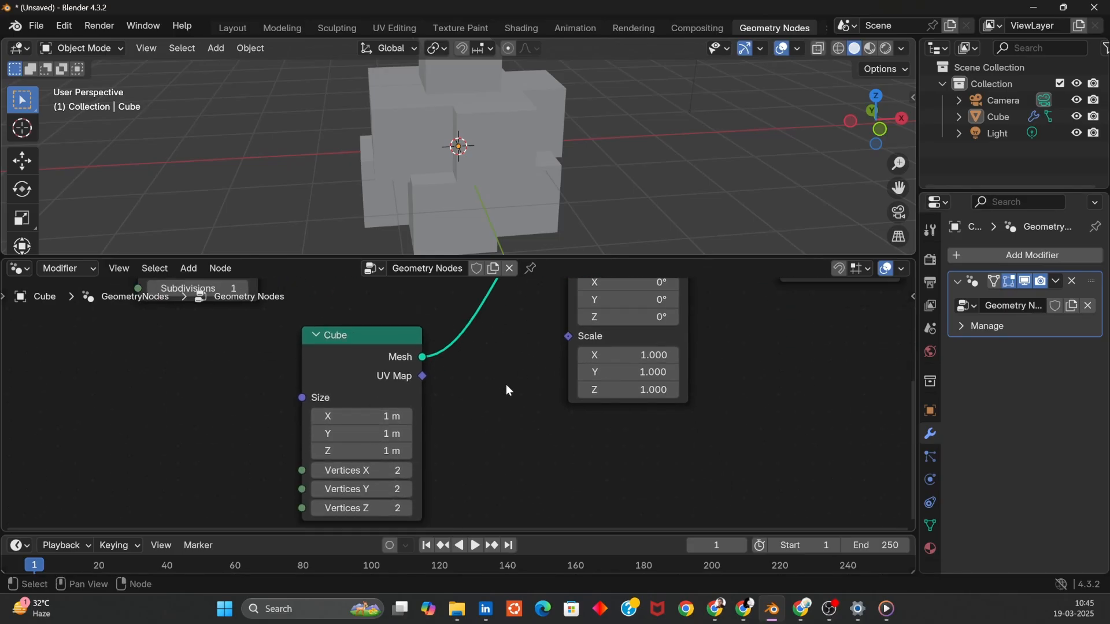
pyautogui.moveTo(508, 390); pyautogui.dragTo(439, 498, button='middle')
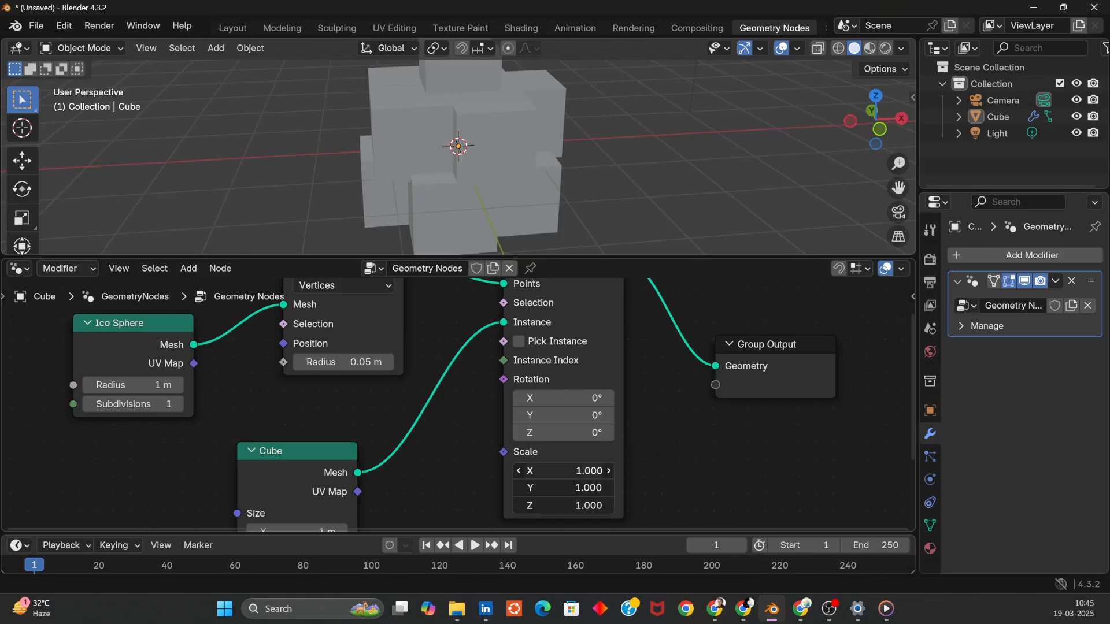
# - Set the Instance on Points Scale to 0.2 on all three axes
pyautogui.click(571, 472)
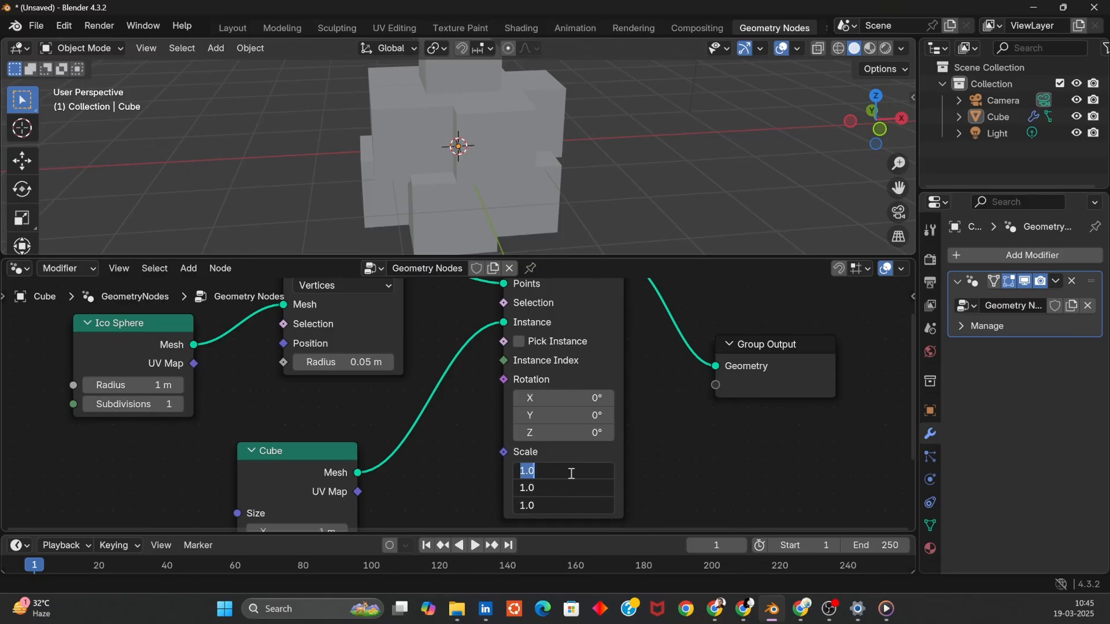
pyautogui.write('0.2')
pyautogui.press('Return')
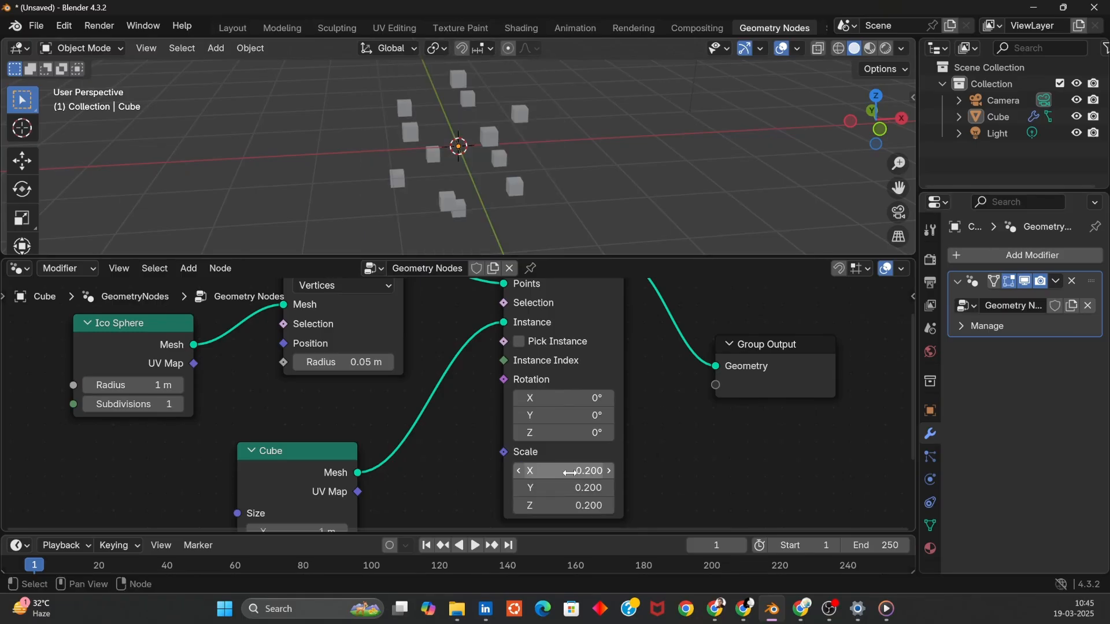
pyautogui.moveTo(567, 151); pyautogui.dragTo(619, 291, button='middle')
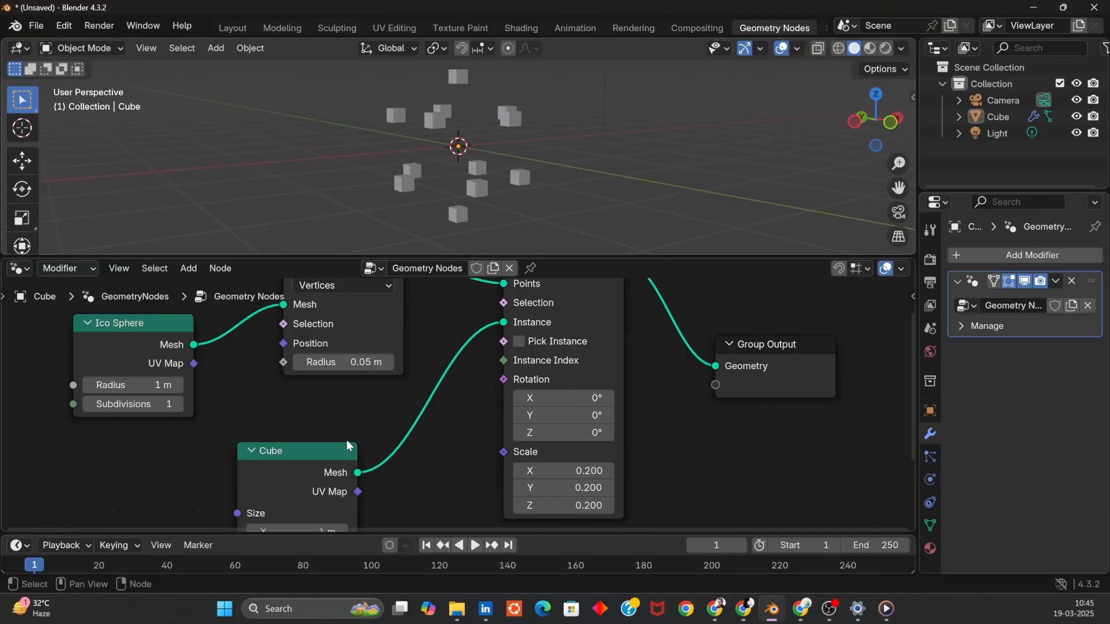
# - Raise the Ico Sphere Subdivisions to 2 and set the instance Scale to 0.1 on all axes
pyautogui.click(177, 404)
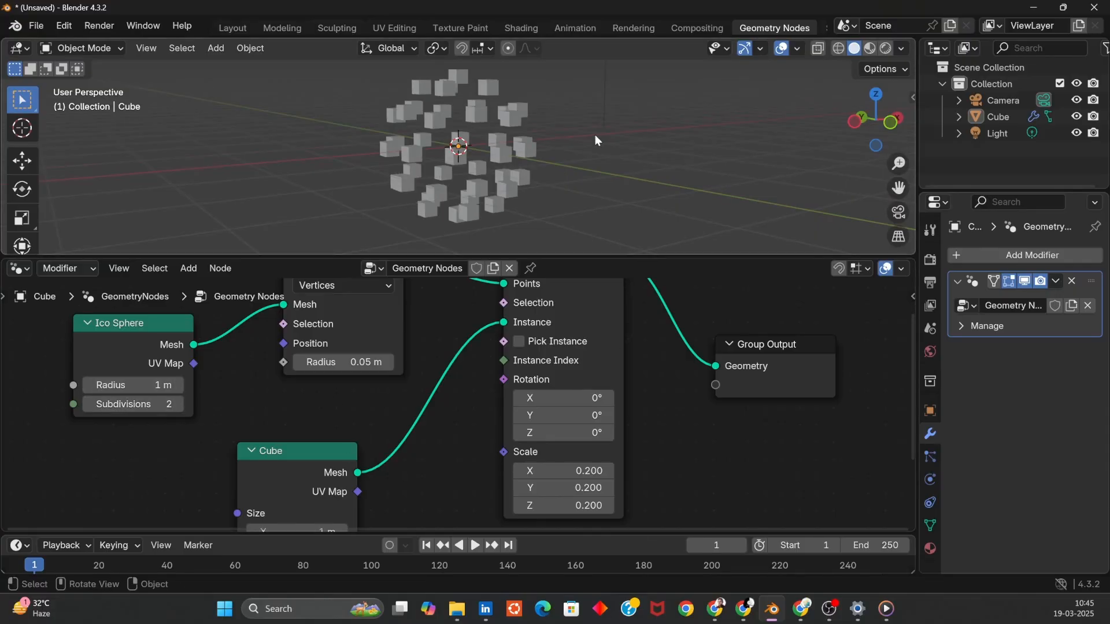
pyautogui.moveTo(595, 135); pyautogui.dragTo(613, 193, button='middle')
pyautogui.moveTo(571, 464); pyautogui.dragTo(571, 505)
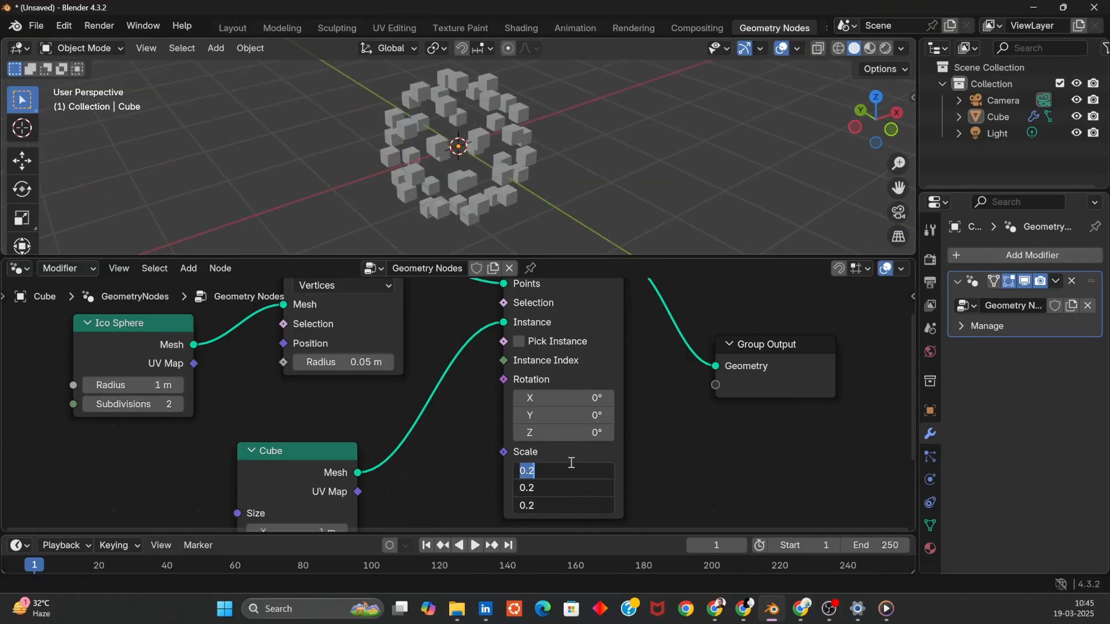
pyautogui.press('Return')
pyautogui.moveTo(578, 160); pyautogui.dragTo(405, 246, button='middle')
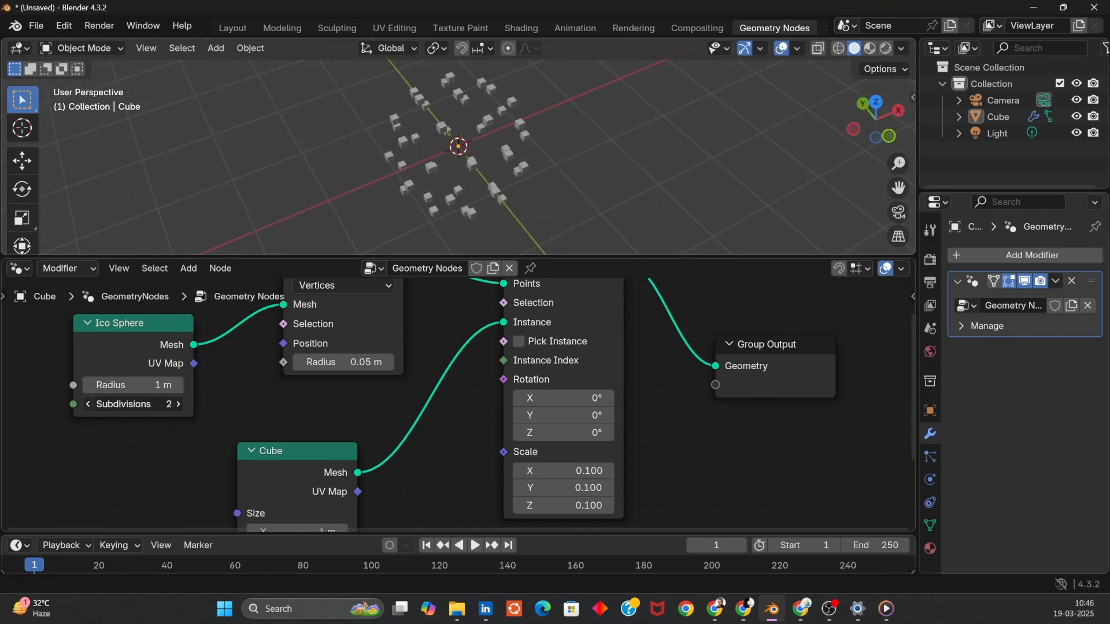
# - Set the Ico Sphere Subdivisions to 1 and move the Cube node lower in the node tree
pyautogui.click(86, 404)
pyautogui.moveTo(474, 103); pyautogui.dragTo(524, 235, button='middle')
pyautogui.moveTo(294, 460); pyautogui.dragTo(270, 494)
pyautogui.moveTo(579, 150); pyautogui.dragTo(514, 209, button='middle')
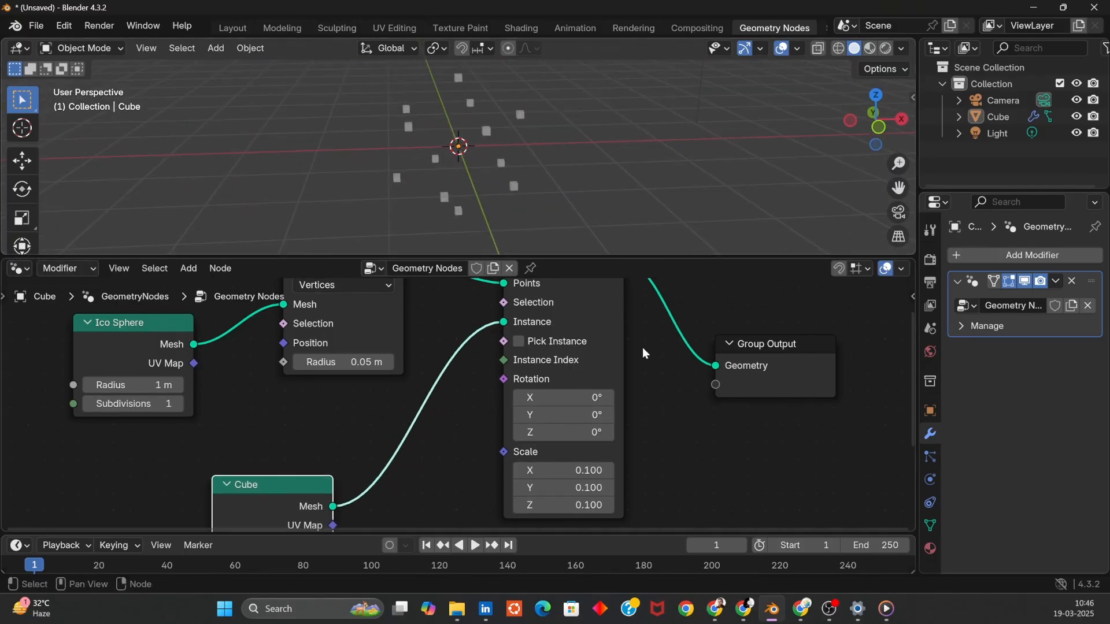
pyautogui.moveTo(643, 348); pyautogui.dragTo(611, 466, button='middle')
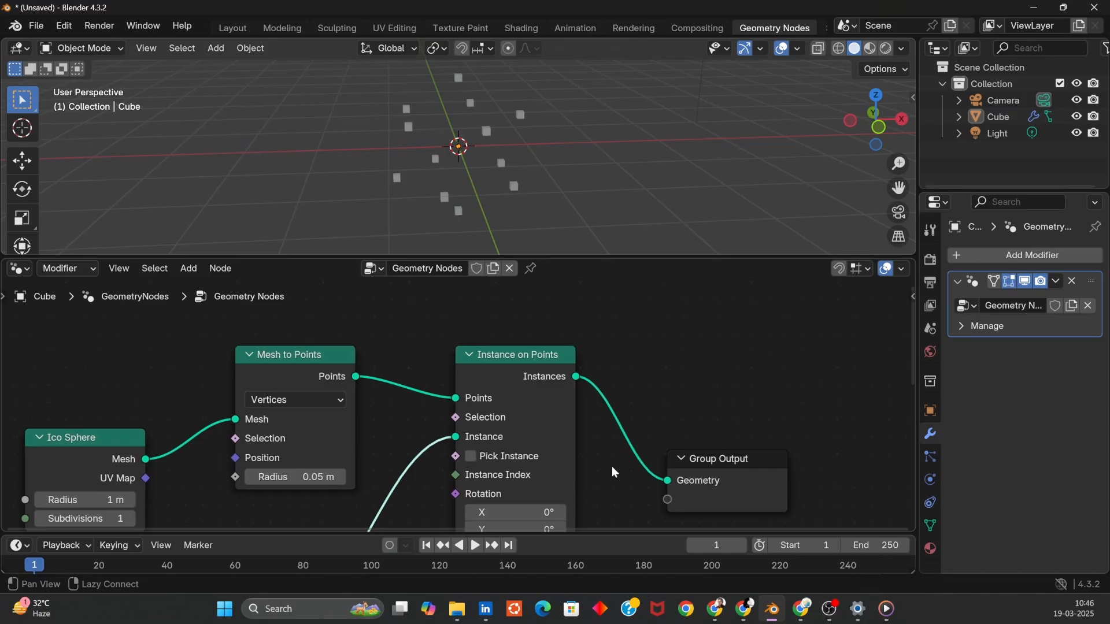
# - Delete the Mesh to Points node and link the Ico Sphere Mesh straight into the Points input of Instance on Points
pyautogui.click(296, 373)
pyautogui.moveTo(298, 371); pyautogui.dragTo(285, 369)
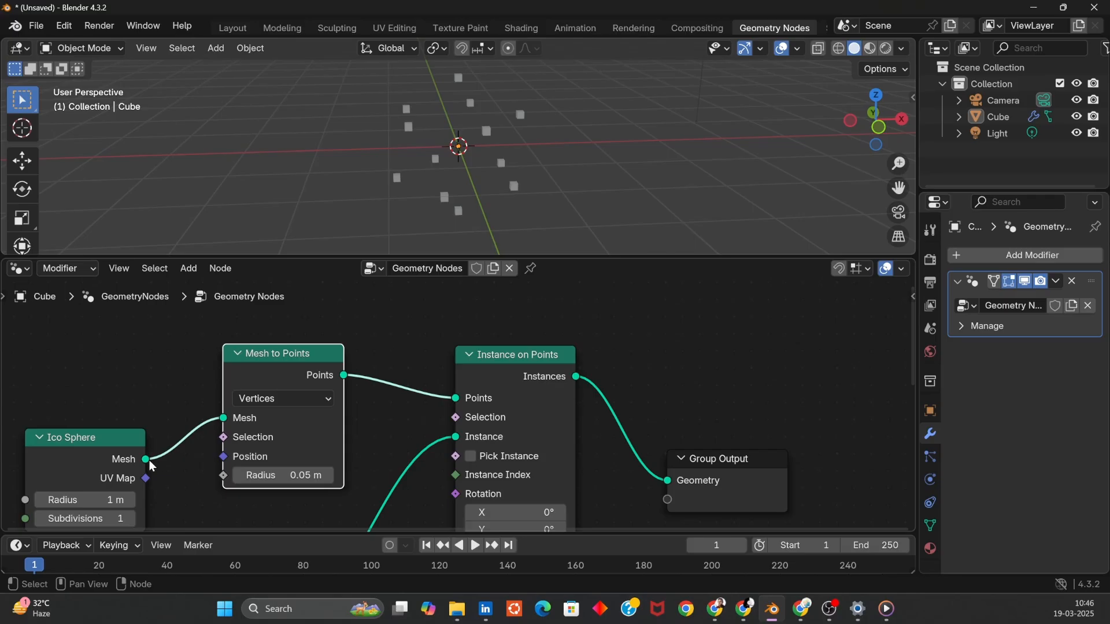
pyautogui.moveTo(147, 459); pyautogui.dragTo(456, 398)
pyautogui.press('x')
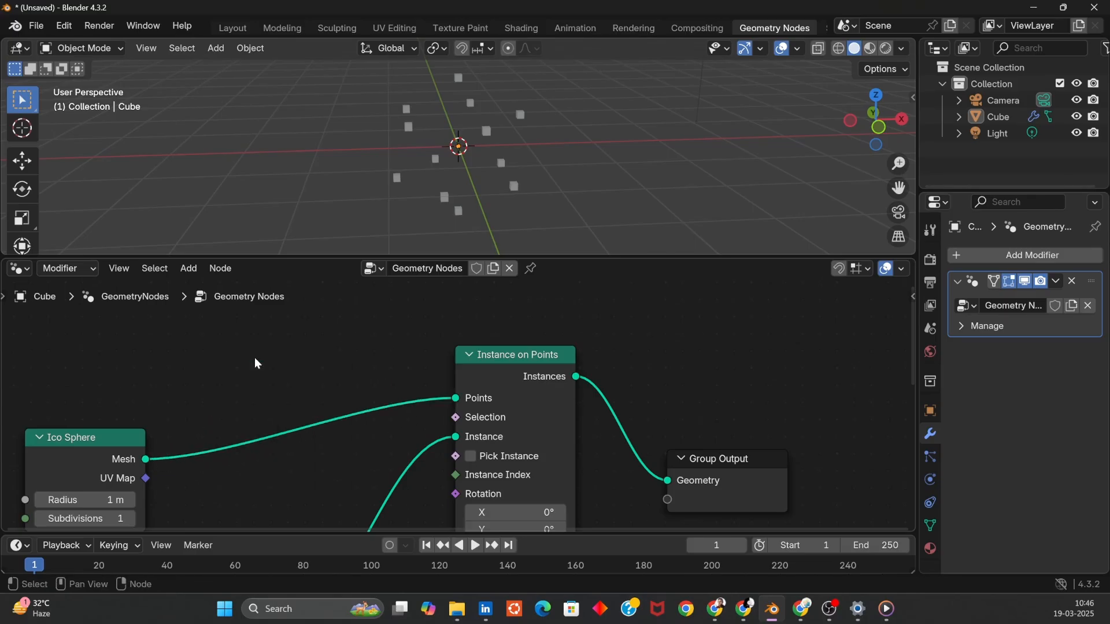
pyautogui.moveTo(615, 134); pyautogui.dragTo(386, 404, button='middle')
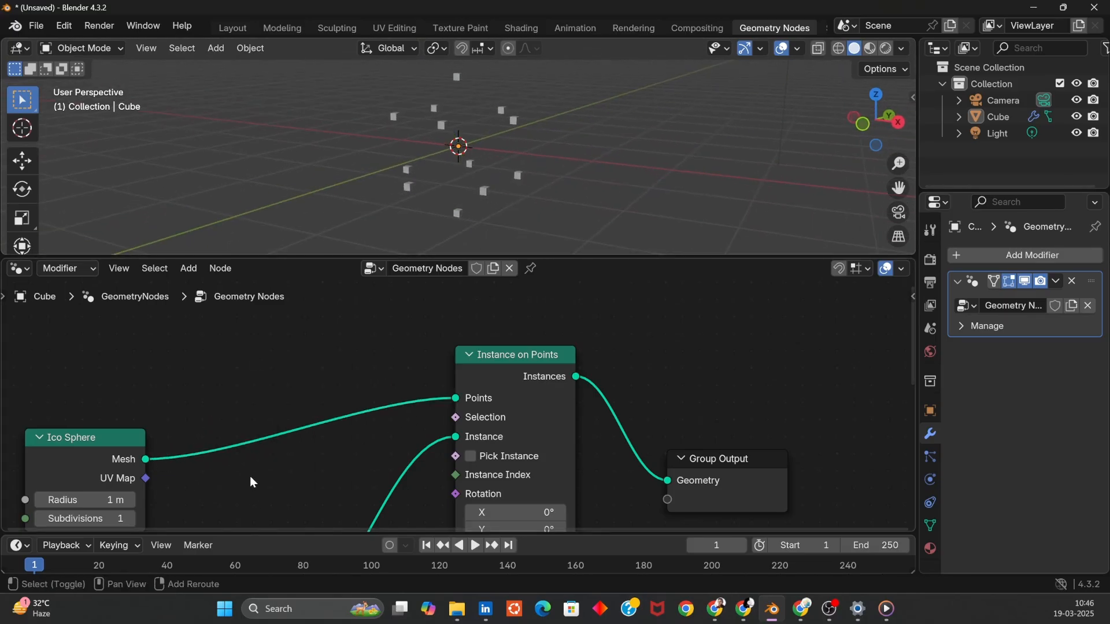
# - Add a Mesh to Points node by searching and insert it between Ico Sphere and Instance on Points
pyautogui.hotkey('shift', 'a')
pyautogui.write('mesh')
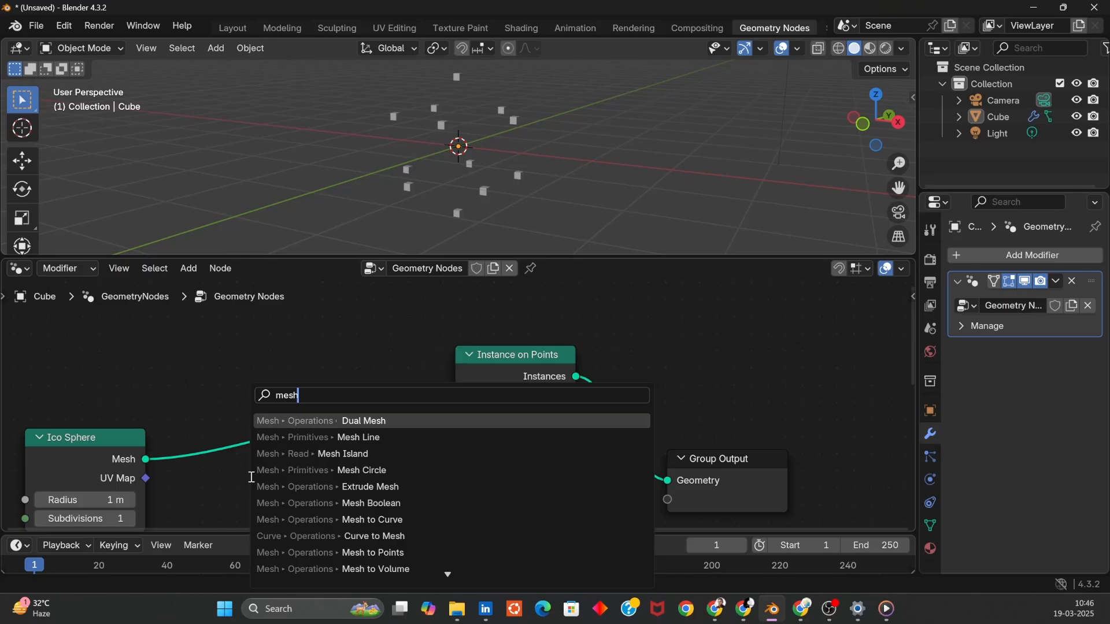
pyautogui.write(' to po')
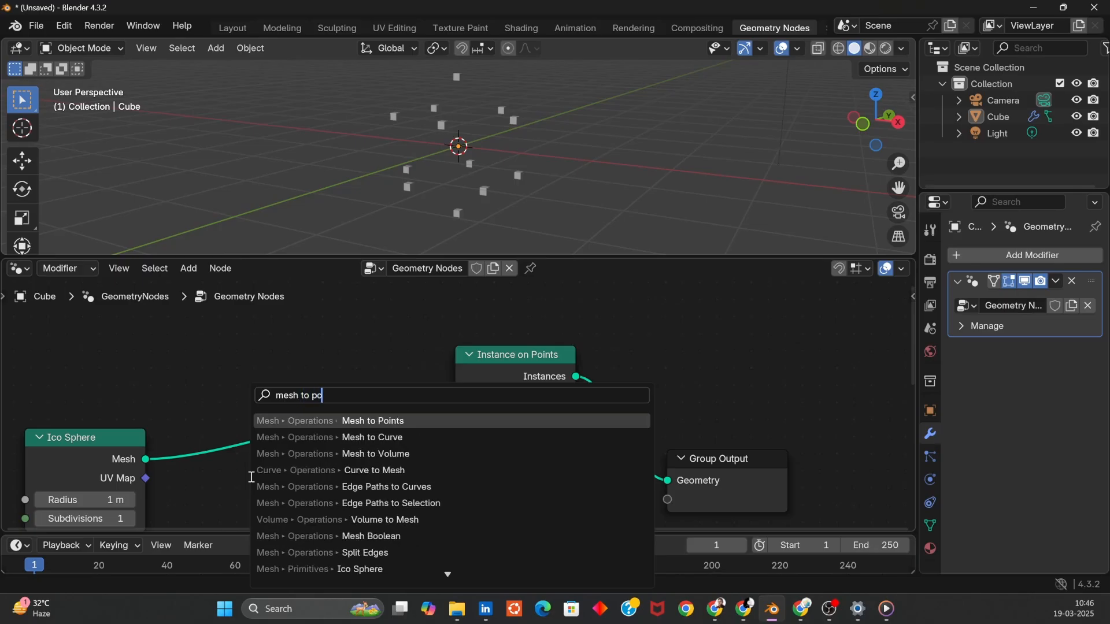
pyautogui.press('Return')
pyautogui.click(209, 366)
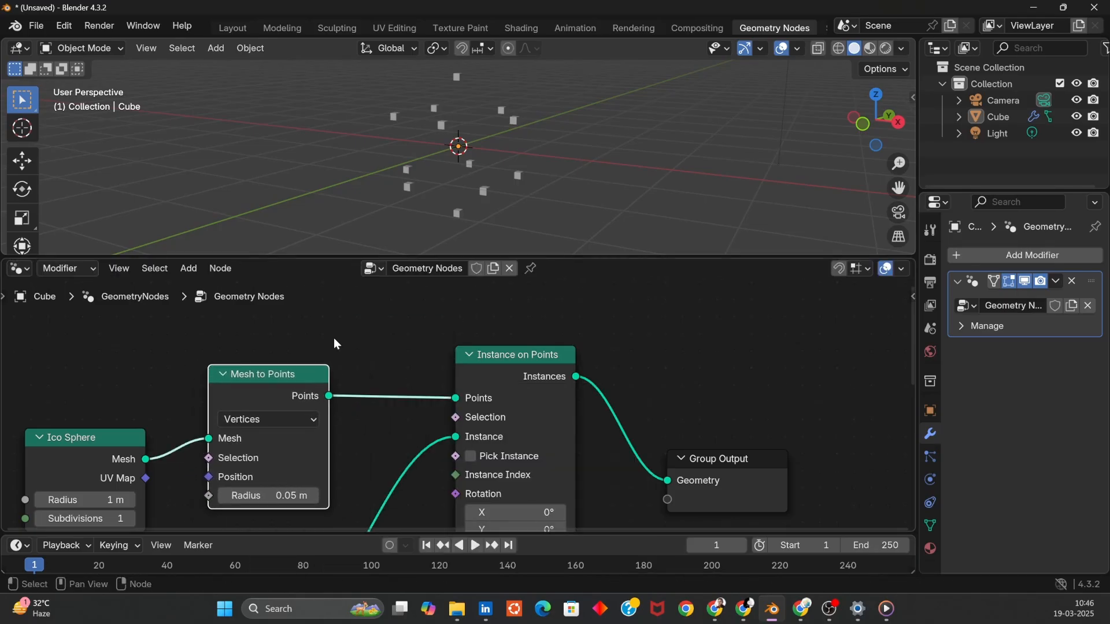
# - Set the Ico Sphere Subdivisions to 2
pyautogui.click(130, 516)
pyautogui.moveTo(574, 123); pyautogui.dragTo(606, 304, button='middle')
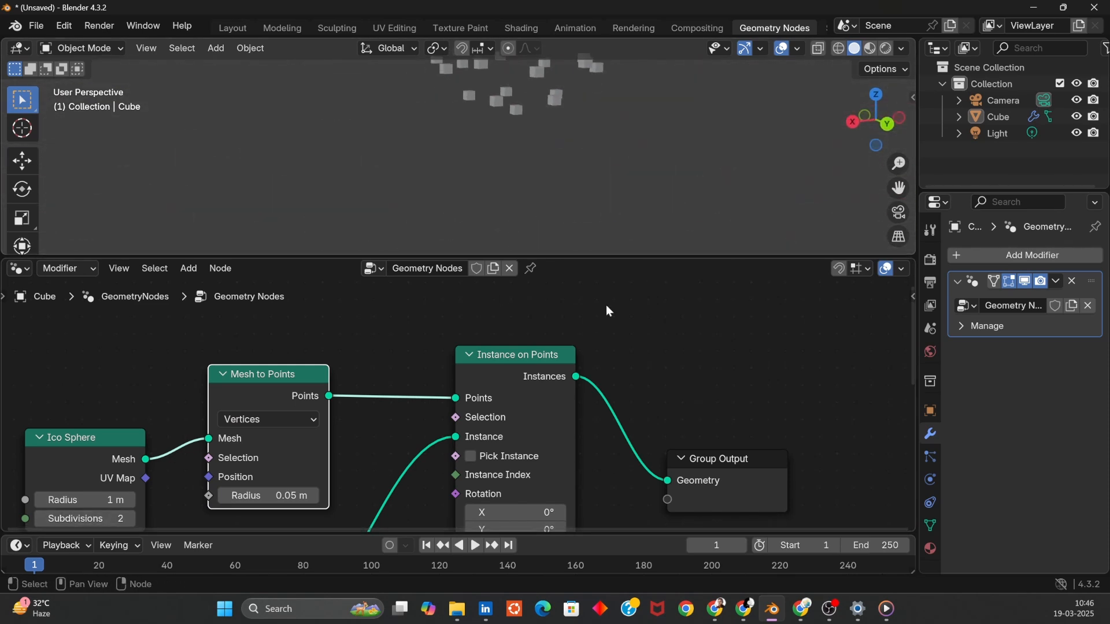
pyautogui.scroll(-5, 606, 304)
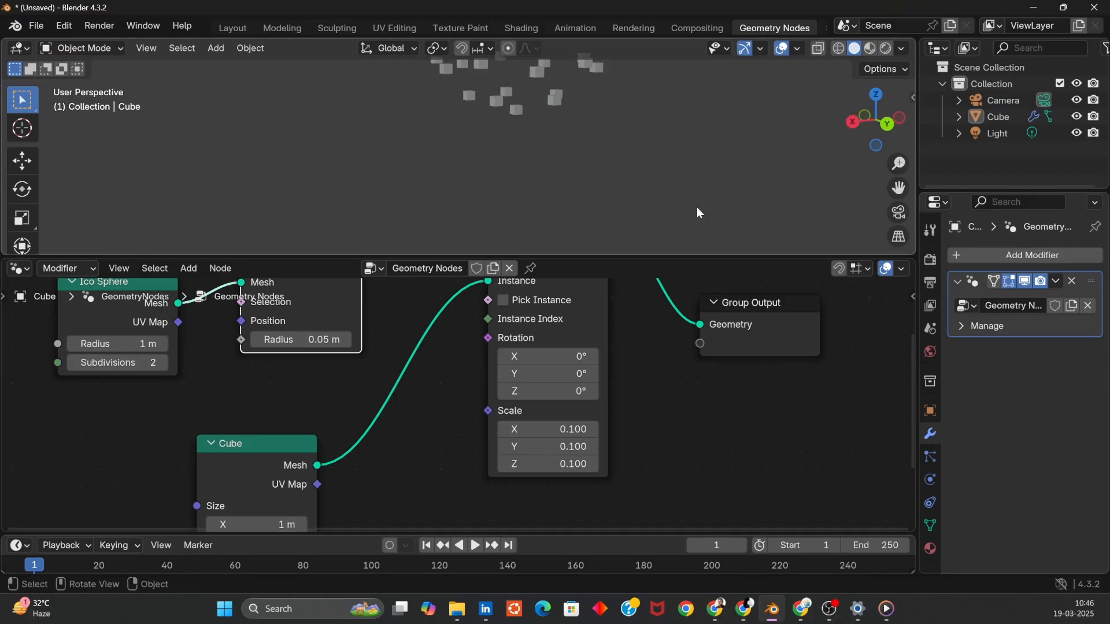
pyautogui.moveTo(697, 209); pyautogui.dragTo(615, 124, button='middle')
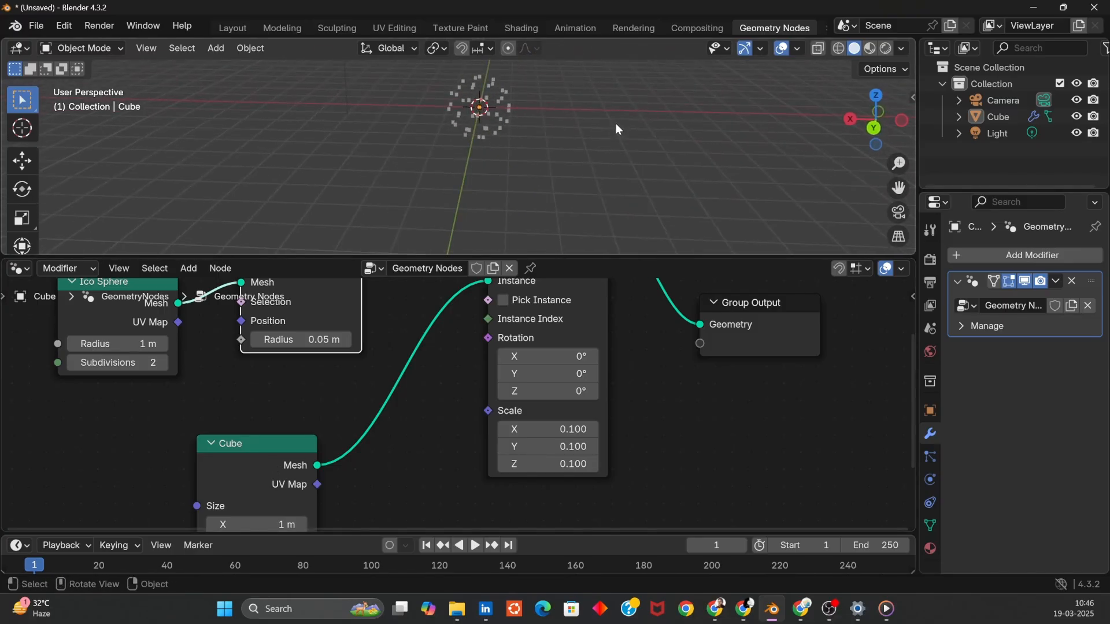
# - Add a Monkey mesh object with a size of 0.2 m
pyautogui.hotkey('shift', 'a')
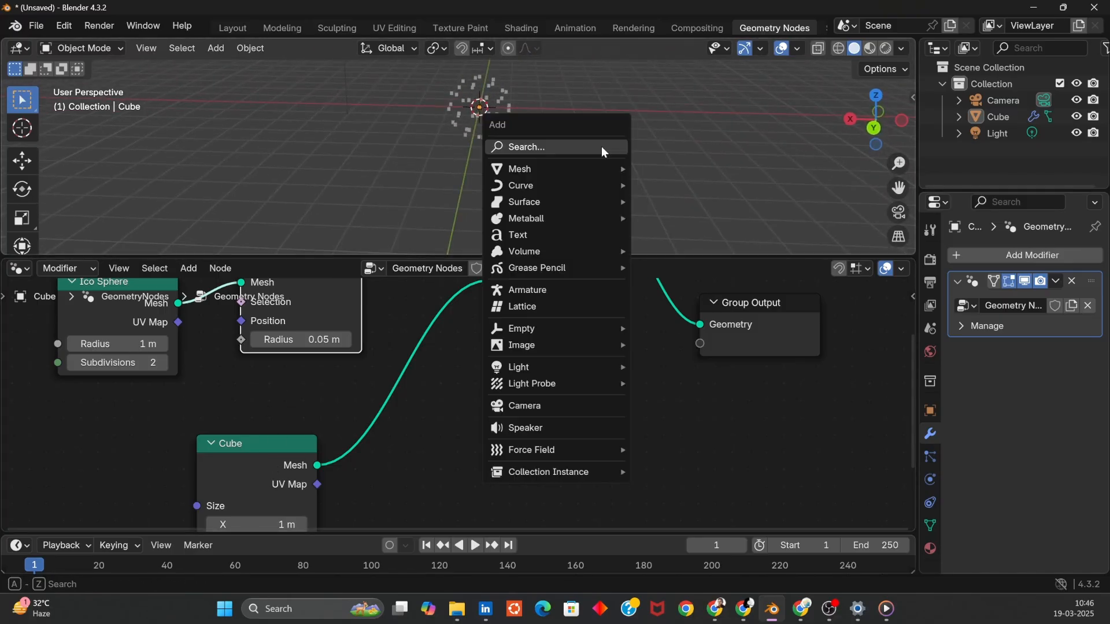
pyautogui.moveTo(568, 176)
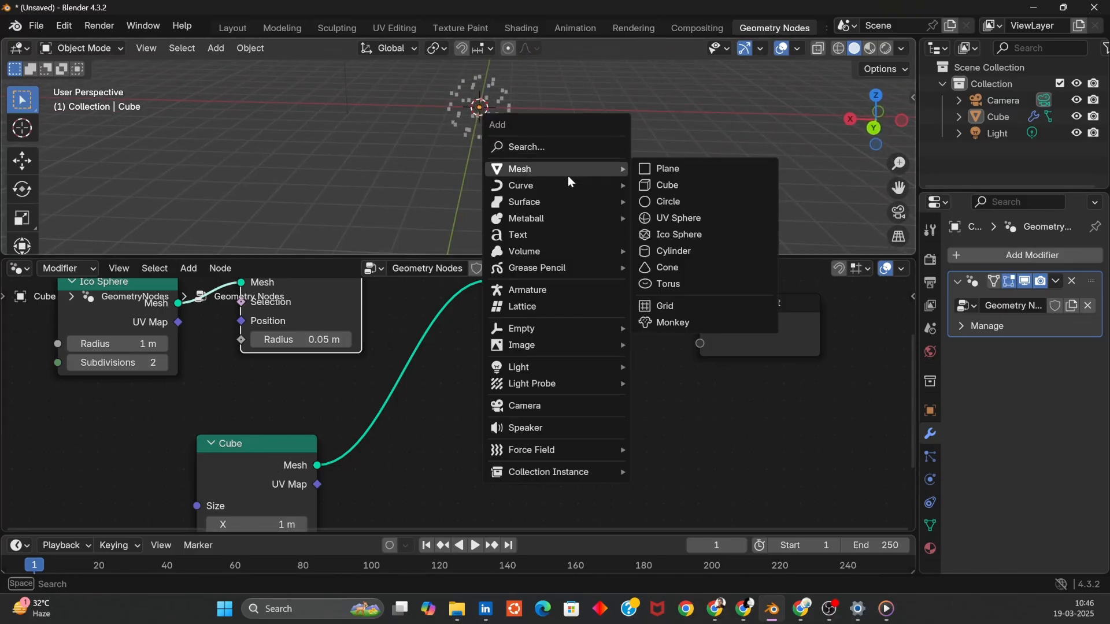
pyautogui.click(681, 327)
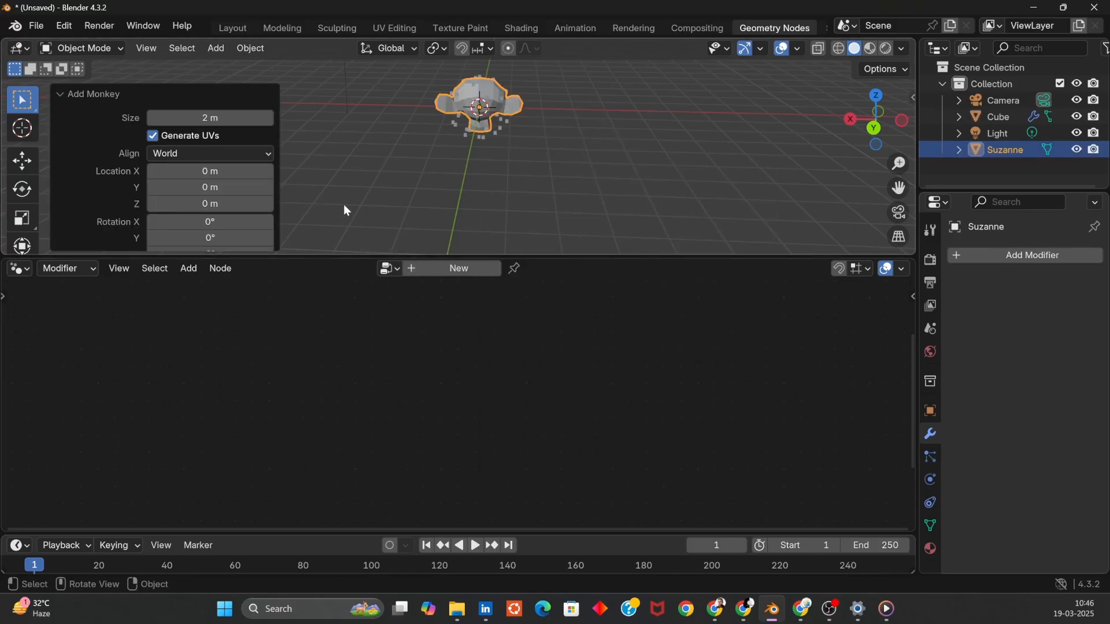
pyautogui.click(194, 116)
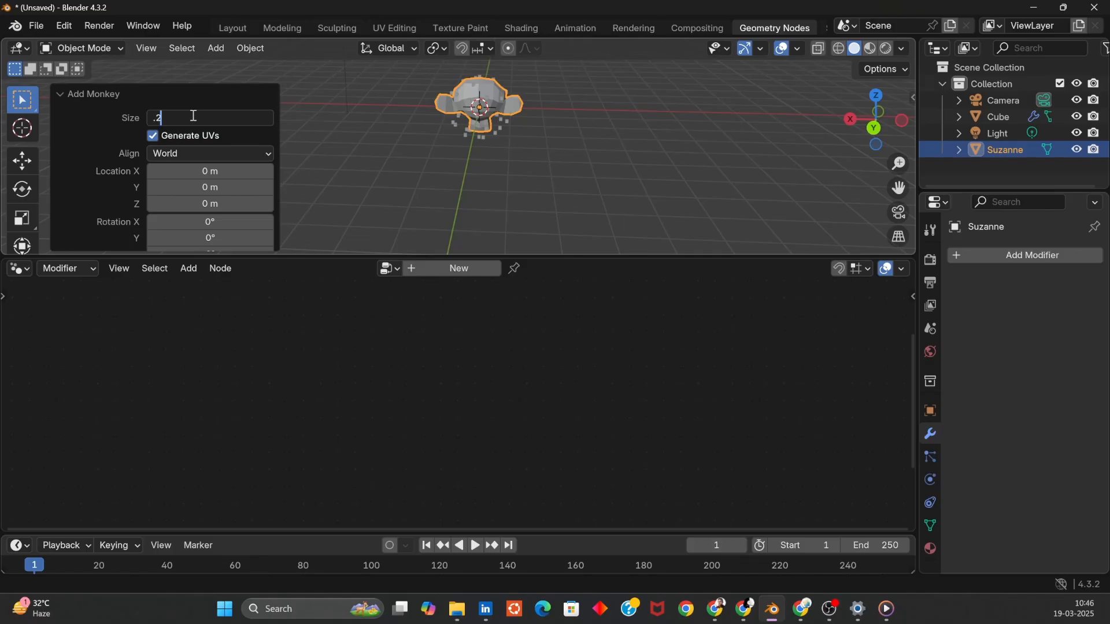
pyautogui.write('.2')
pyautogui.press('Return')
# - Select the Cube and bring the Suzanne object into its node tree as an Object Info node
pyautogui.scroll(4, 599, 91)
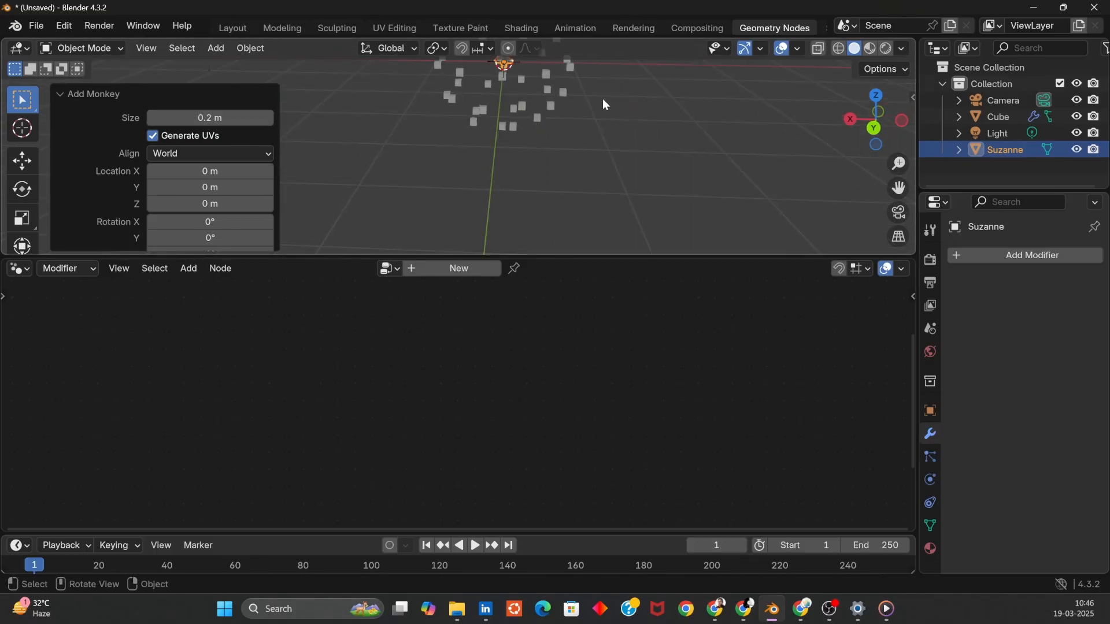
pyautogui.keyDown('shift'); pyautogui.moveTo(602, 98); pyautogui.dragTo(587, 210, button='middle'); pyautogui.keyUp('shift')
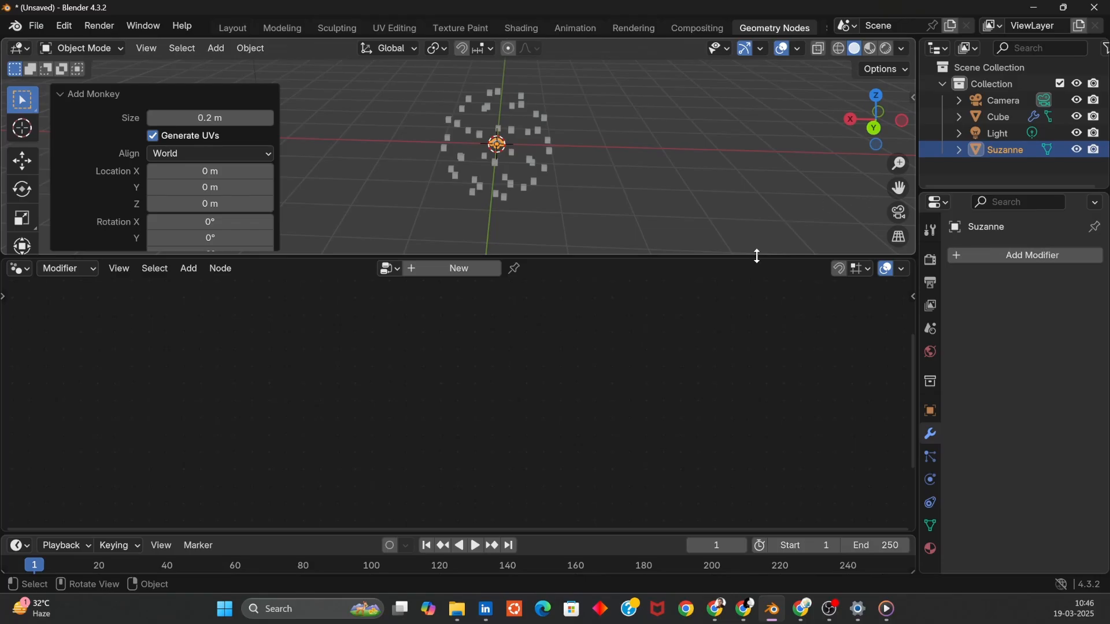
pyautogui.click(1003, 119)
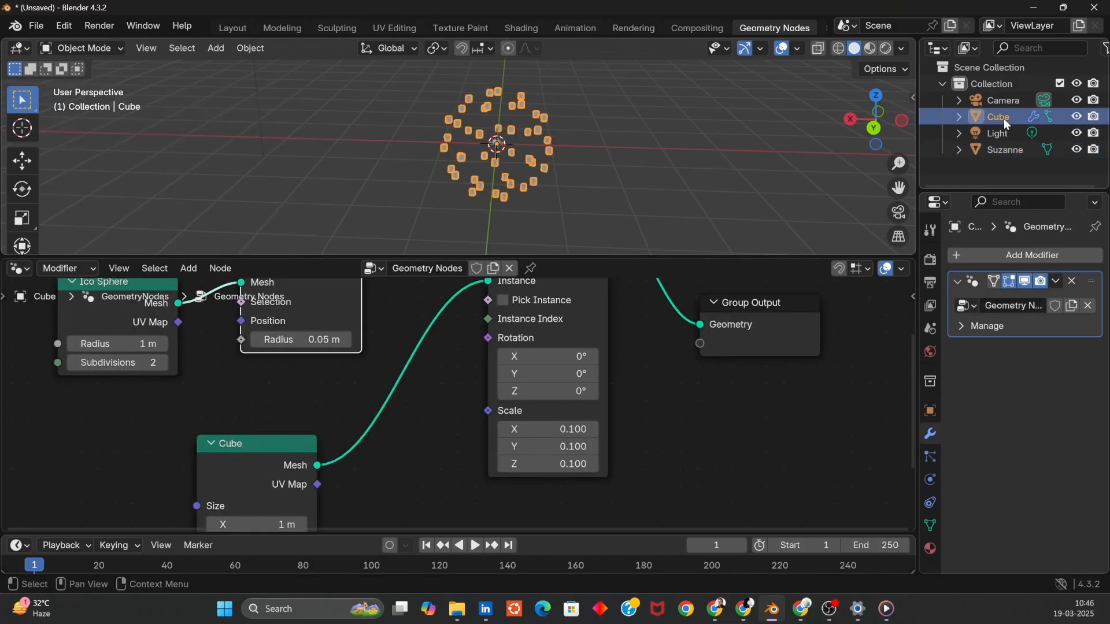
pyautogui.click(1004, 150)
pyautogui.hotkey('ctrl', 'z')
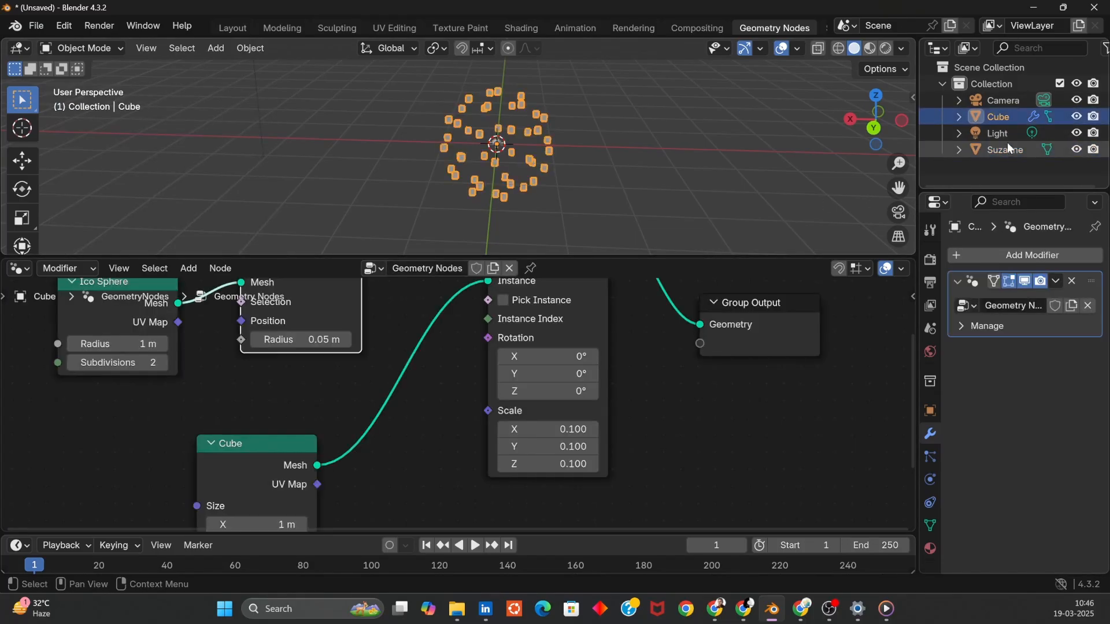
pyautogui.moveTo(1007, 151); pyautogui.dragTo(241, 439)
# - Delete the Cube primitive node and link the Object Info Geometry output into the Instance input of Instance on Points
pyautogui.click(234, 466)
pyautogui.press('x')
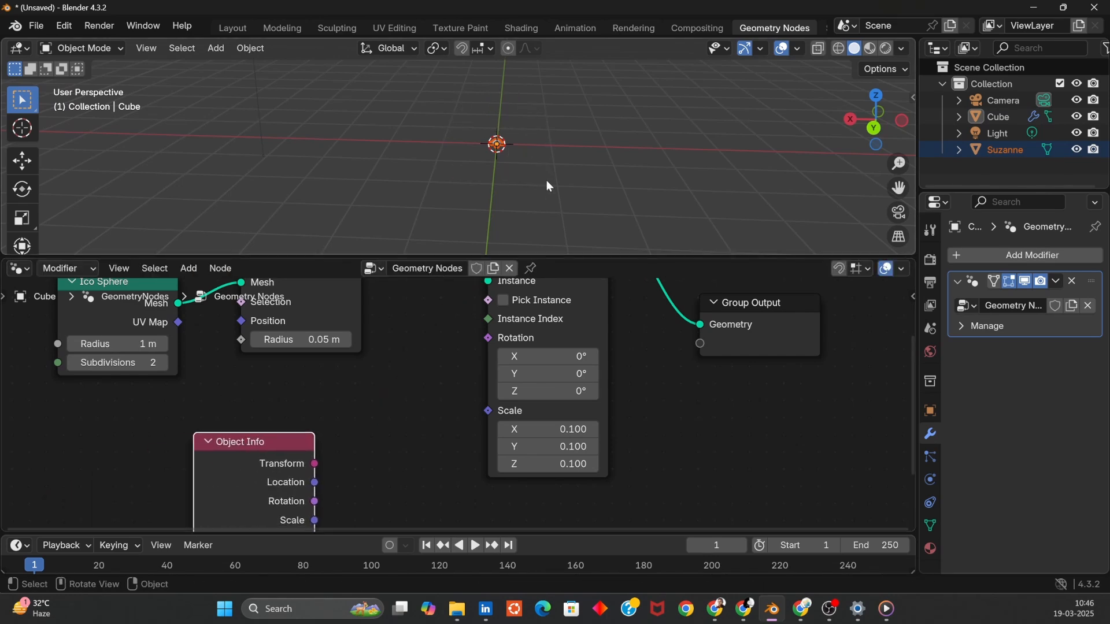
pyautogui.moveTo(386, 446); pyautogui.dragTo(361, 424, button='middle')
pyautogui.moveTo(291, 522); pyautogui.dragTo(463, 440)
# - Set the instance Scale to 1 on all three axes
pyautogui.moveTo(549, 169); pyautogui.dragTo(565, 182, button='middle')
pyautogui.keyDown('ctrl'); pyautogui.moveTo(566, 180); pyautogui.dragTo(509, 152, button='middle'); pyautogui.keyUp('ctrl')
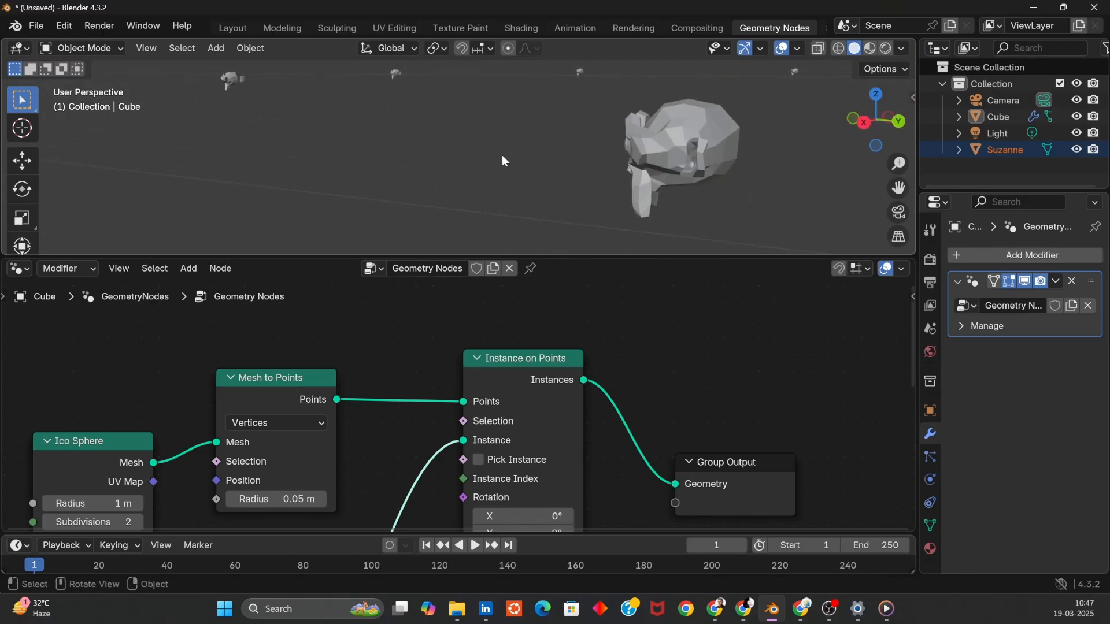
pyautogui.moveTo(345, 505); pyautogui.dragTo(283, 339, button='middle')
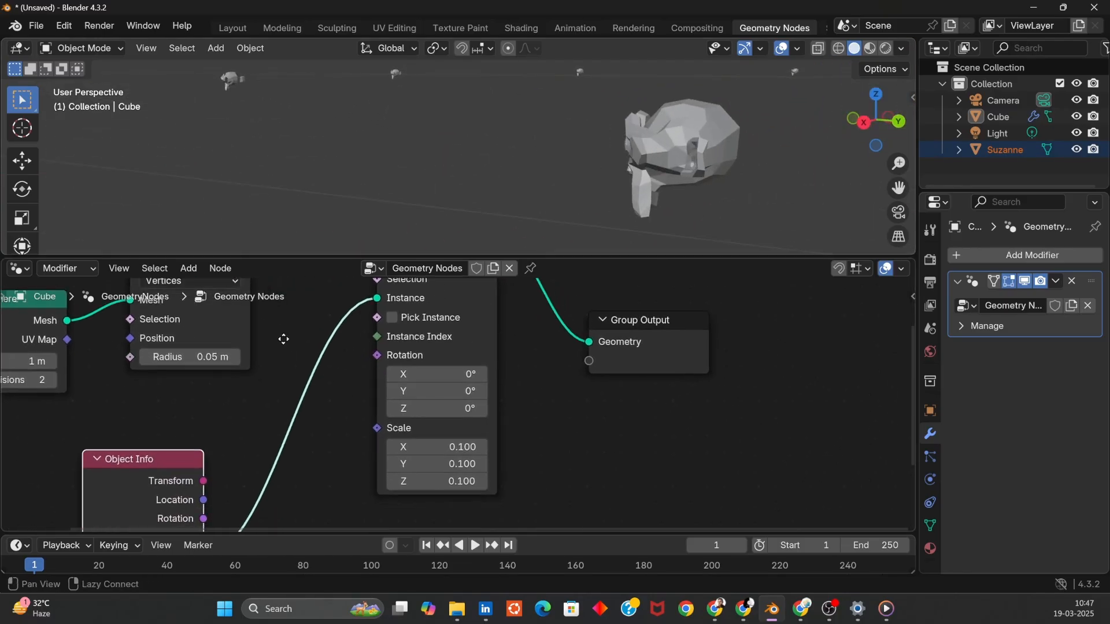
pyautogui.moveTo(450, 447); pyautogui.dragTo(449, 480)
pyautogui.write('1')
pyautogui.press('Return')
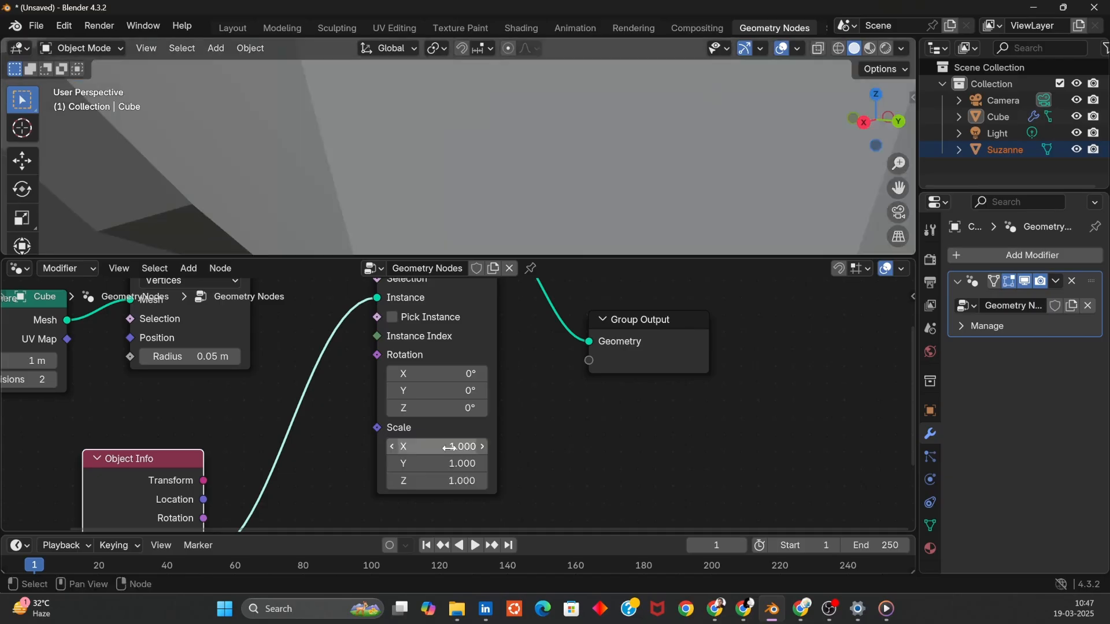
# - Hide the original Suzanne object in the viewport
pyautogui.scroll(-10, 556, 183)
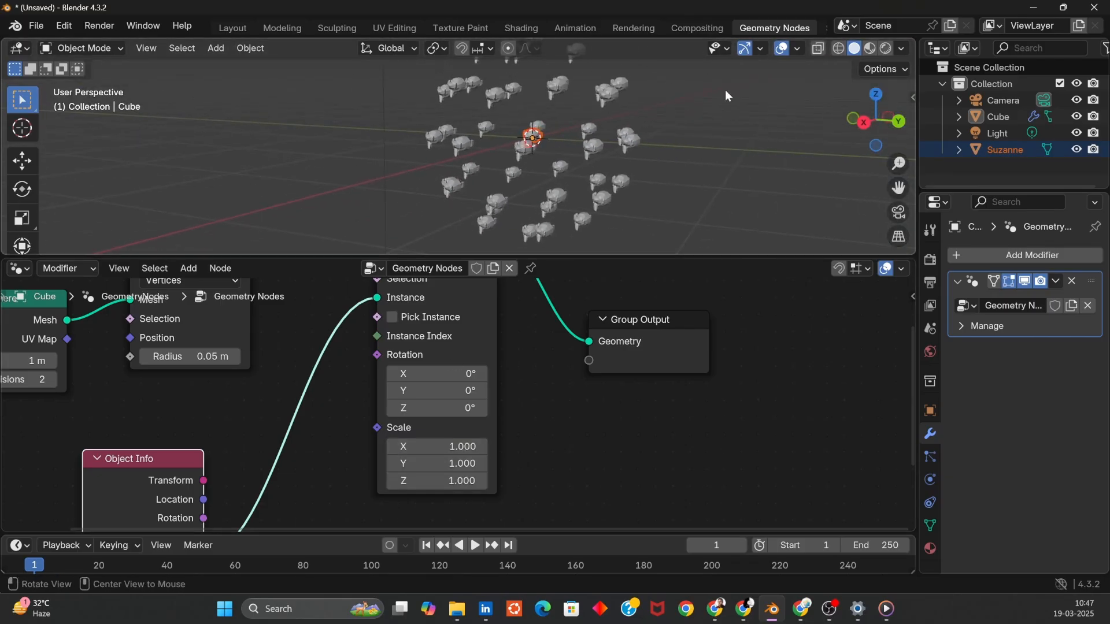
pyautogui.moveTo(726, 95); pyautogui.dragTo(567, 121, button='middle')
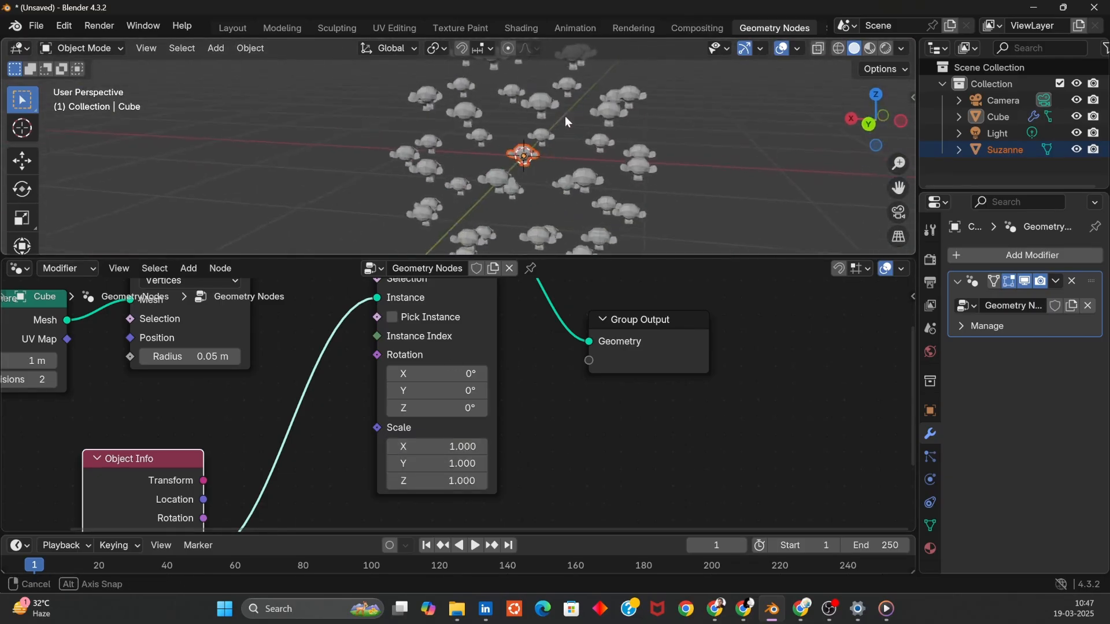
pyautogui.click(659, 236)
pyautogui.click(995, 151)
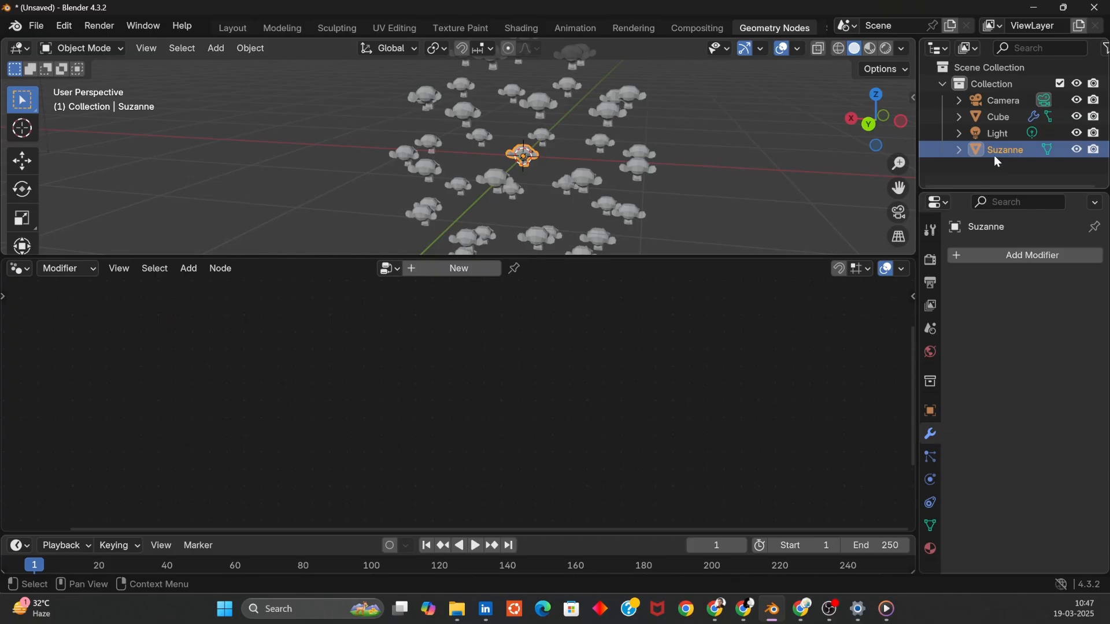
pyautogui.press('h')
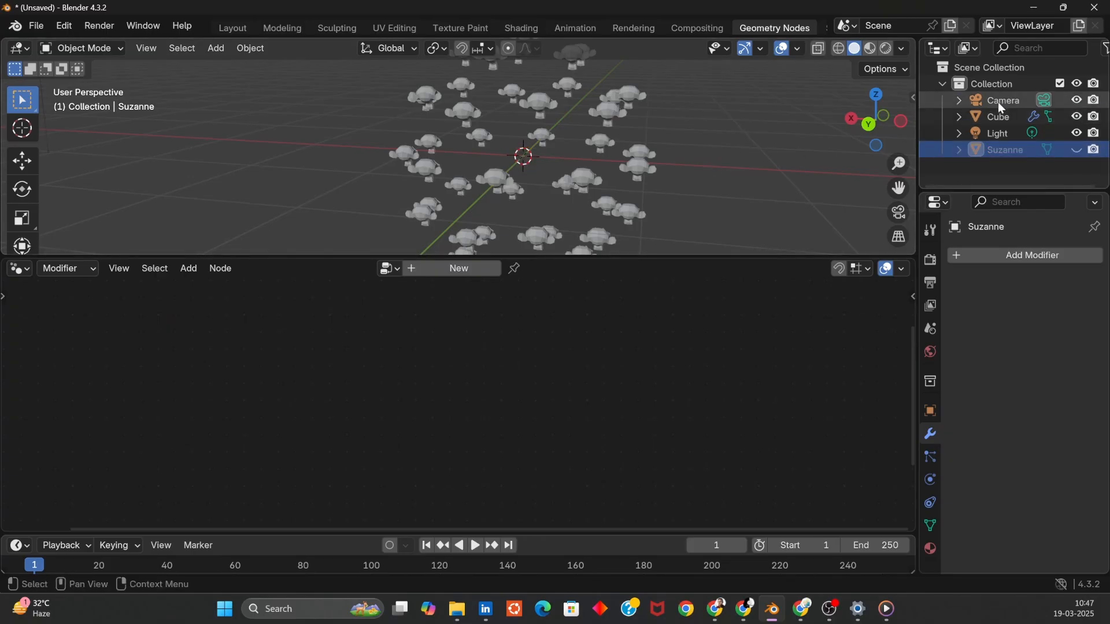
# - Reselect the Cube object and move the Group Output node further right
pyautogui.click(998, 117)
pyautogui.moveTo(789, 137); pyautogui.dragTo(571, 181, button='middle')
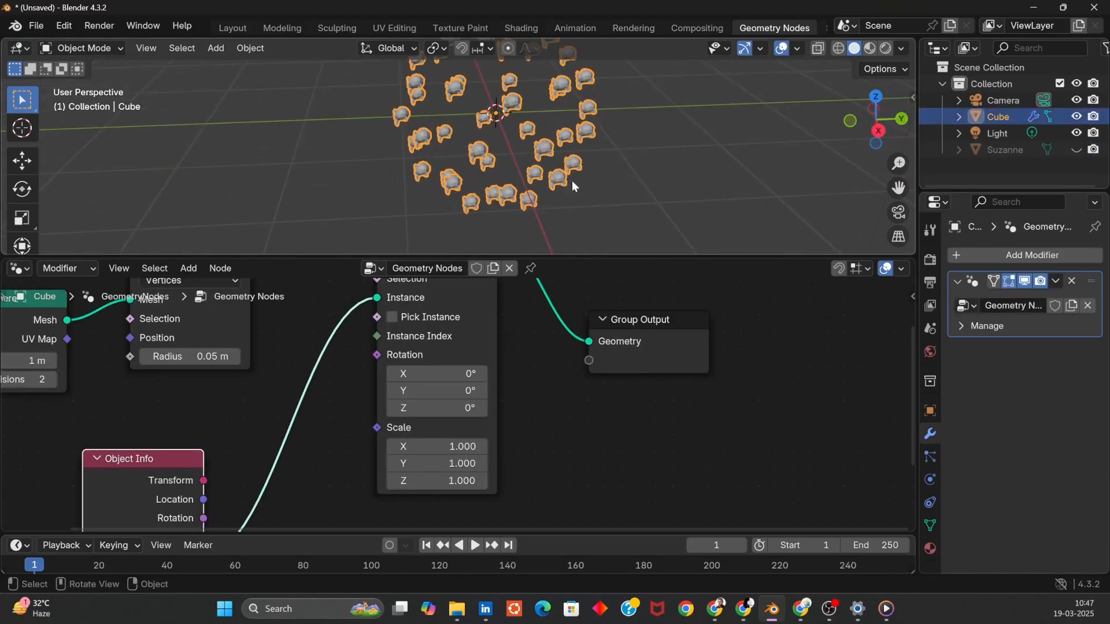
pyautogui.click(678, 144)
pyautogui.moveTo(678, 144); pyautogui.dragTo(688, 165, button='middle')
pyautogui.scroll(4, 688, 165)
pyautogui.scroll(2, 642, 144)
pyautogui.keyDown('shift'); pyautogui.moveTo(579, 130); pyautogui.dragTo(619, 248, button='middle'); pyautogui.keyUp('shift')
pyautogui.scroll(3, 544, 186)
pyautogui.moveTo(628, 349); pyautogui.dragTo(770, 347)
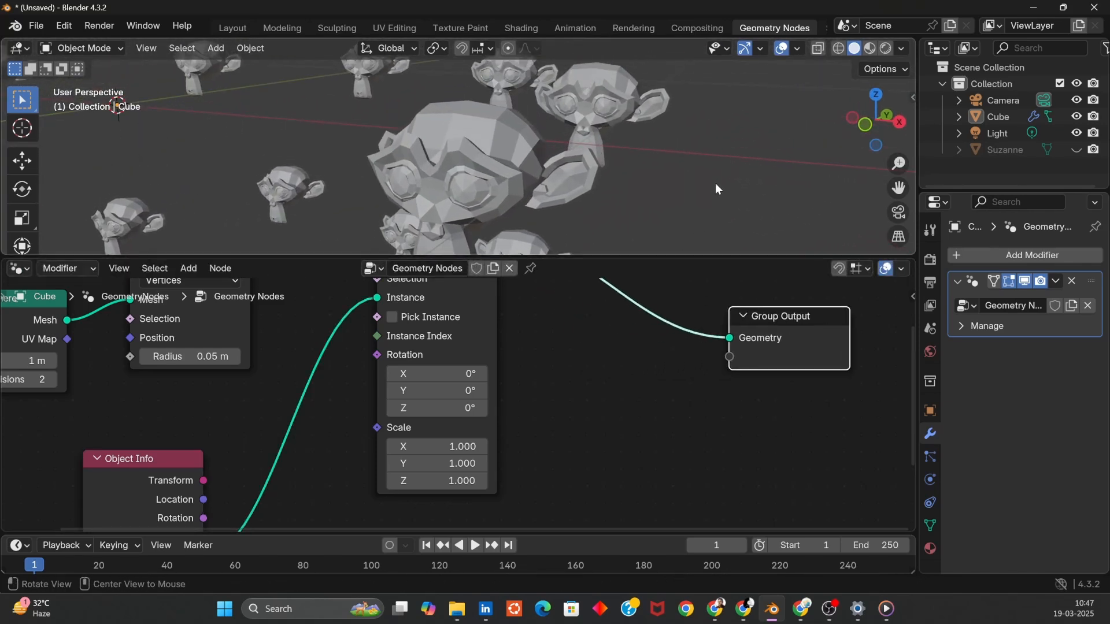
pyautogui.moveTo(715, 182); pyautogui.dragTo(438, 158, button='middle')
pyautogui.moveTo(664, 335); pyautogui.dragTo(612, 416, button='middle')
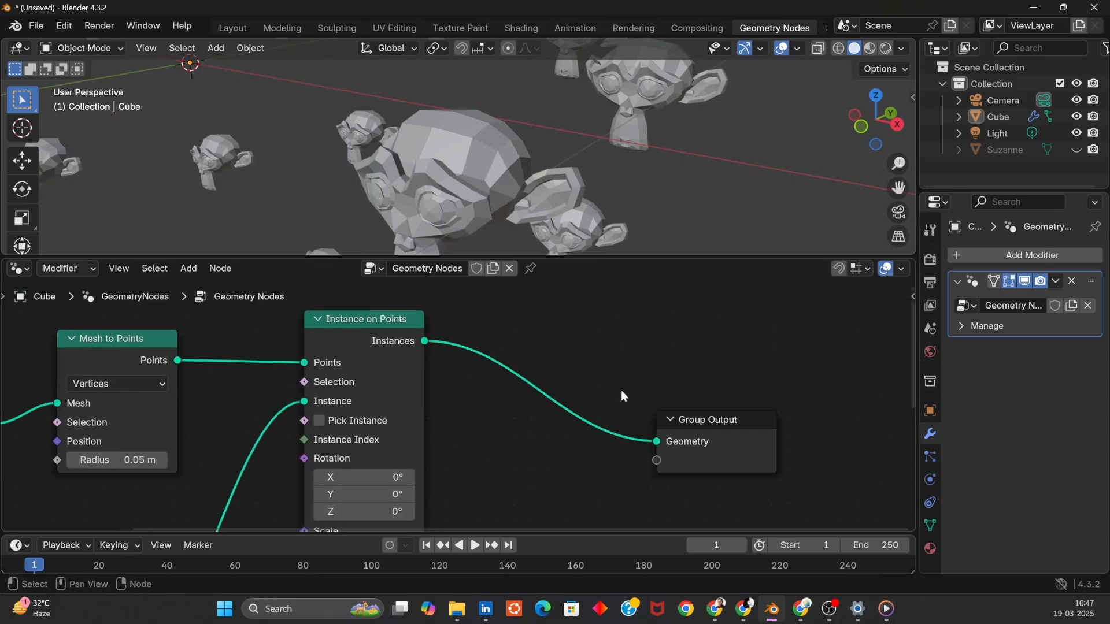
# - Add a Set Shade Smooth node by search and insert it between Instance on Points and Group Output
pyautogui.hotkey('shift', 'a')
pyautogui.click(590, 258)
pyautogui.write('set s')
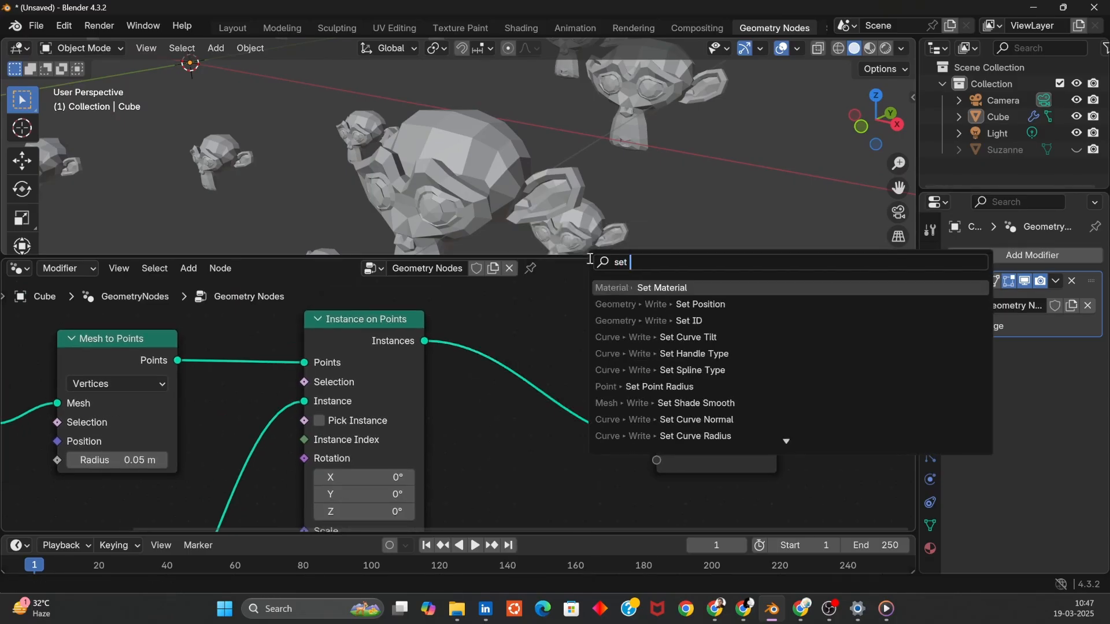
pyautogui.press('BackSpace')
pyautogui.press('BackSpace')
pyautogui.press('BackSpace')
pyautogui.press('BackSpace')
pyautogui.press('BackSpace')
pyautogui.write('smooth')
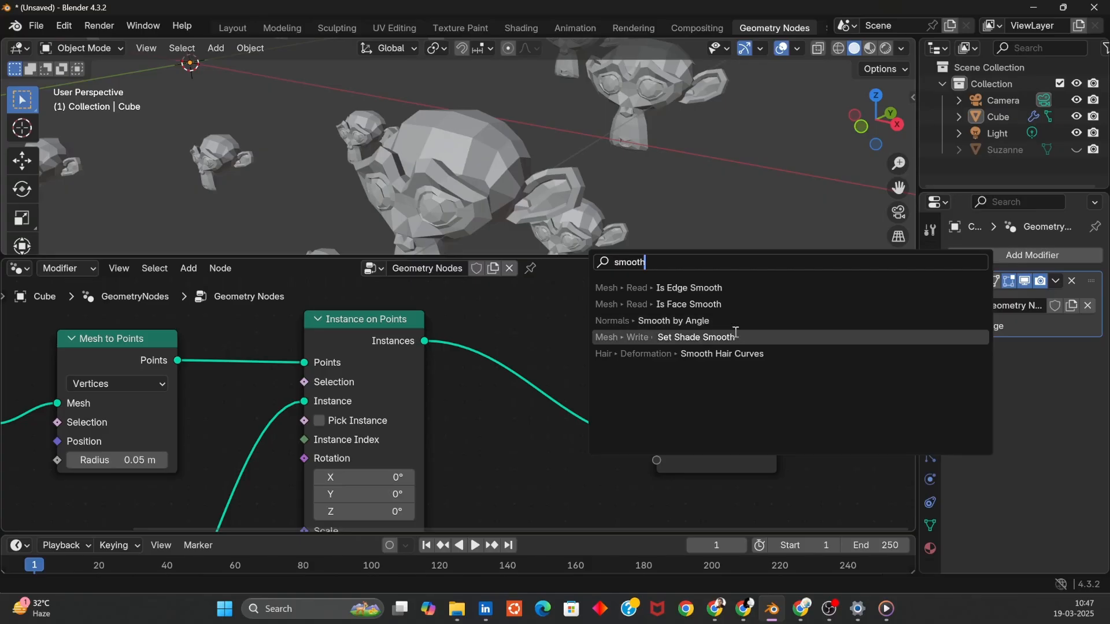
pyautogui.click(711, 337)
pyautogui.click(496, 337)
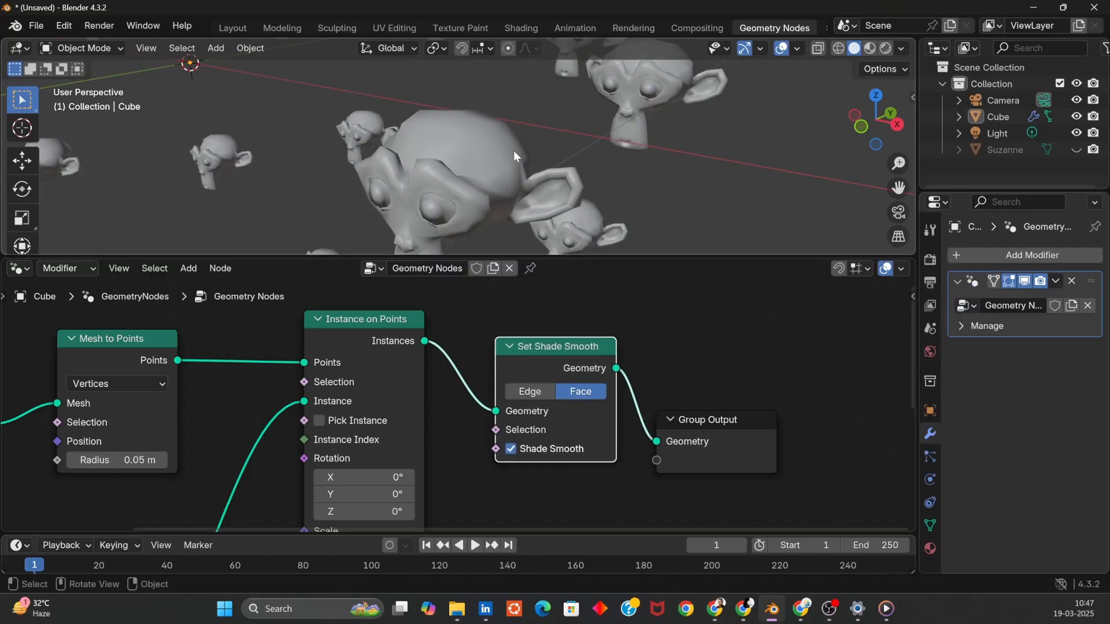
# - Enlarge the node editor area and rearrange the nodes in the tree
pyautogui.moveTo(513, 150); pyautogui.dragTo(481, 107, button='middle')
pyautogui.scroll(-8, 487, 181)
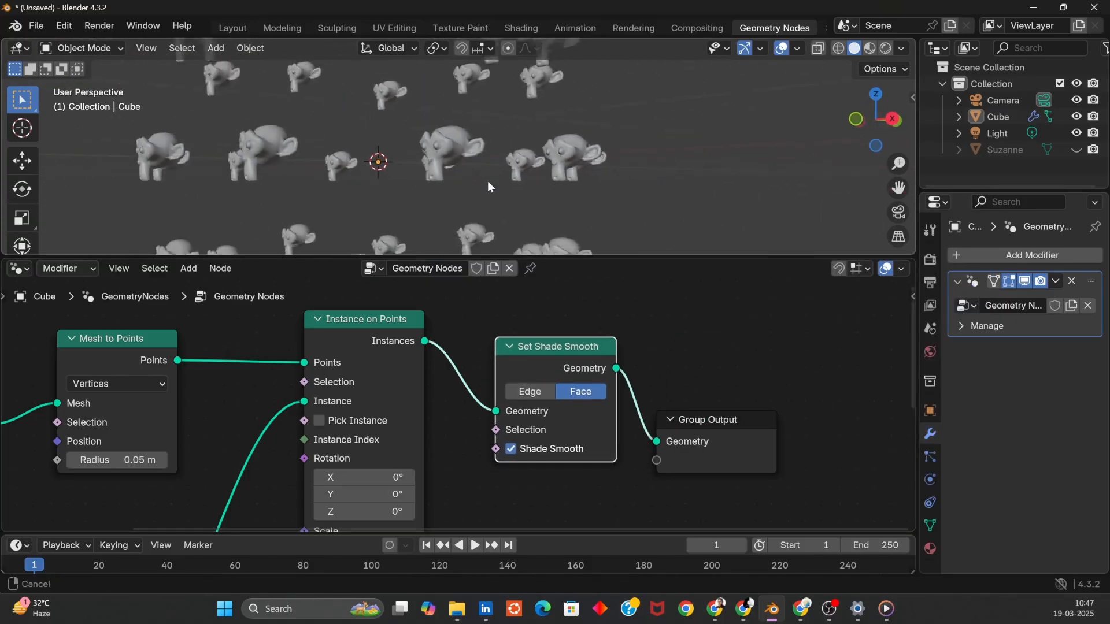
pyautogui.moveTo(473, 148); pyautogui.dragTo(384, 217, button='middle')
pyautogui.moveTo(614, 259); pyautogui.dragTo(614, 223)
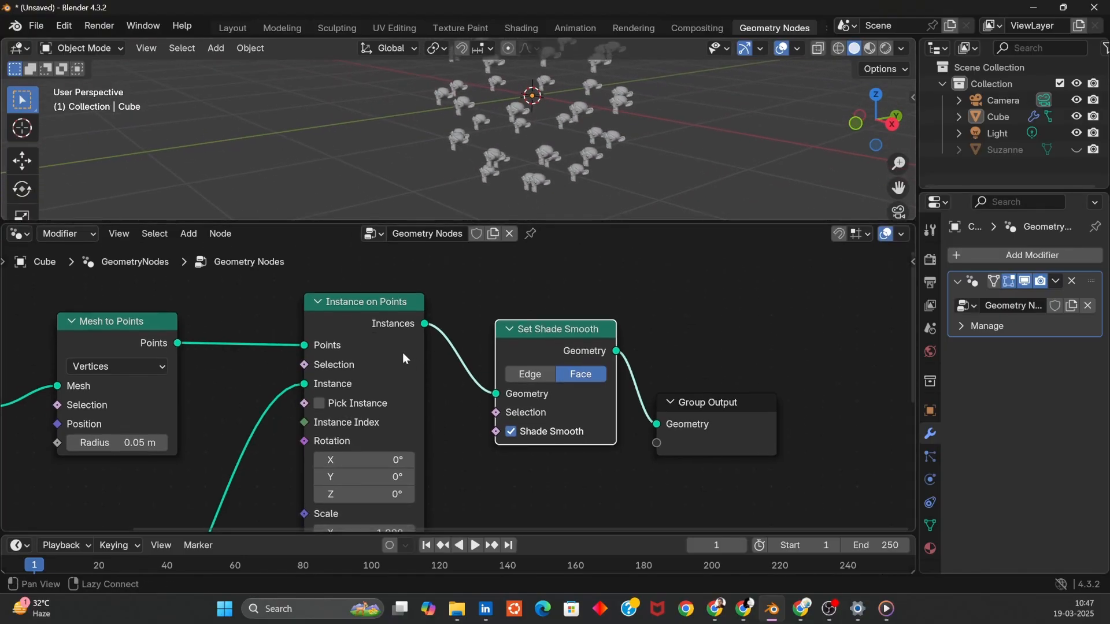
pyautogui.moveTo(87, 406); pyautogui.dragTo(379, 393, button='middle')
pyautogui.moveTo(243, 391); pyautogui.dragTo(90, 409)
pyautogui.moveTo(284, 311); pyautogui.dragTo(372, 300, button='middle')
# - Start a new General file without saving the current changes
pyautogui.click(37, 27)
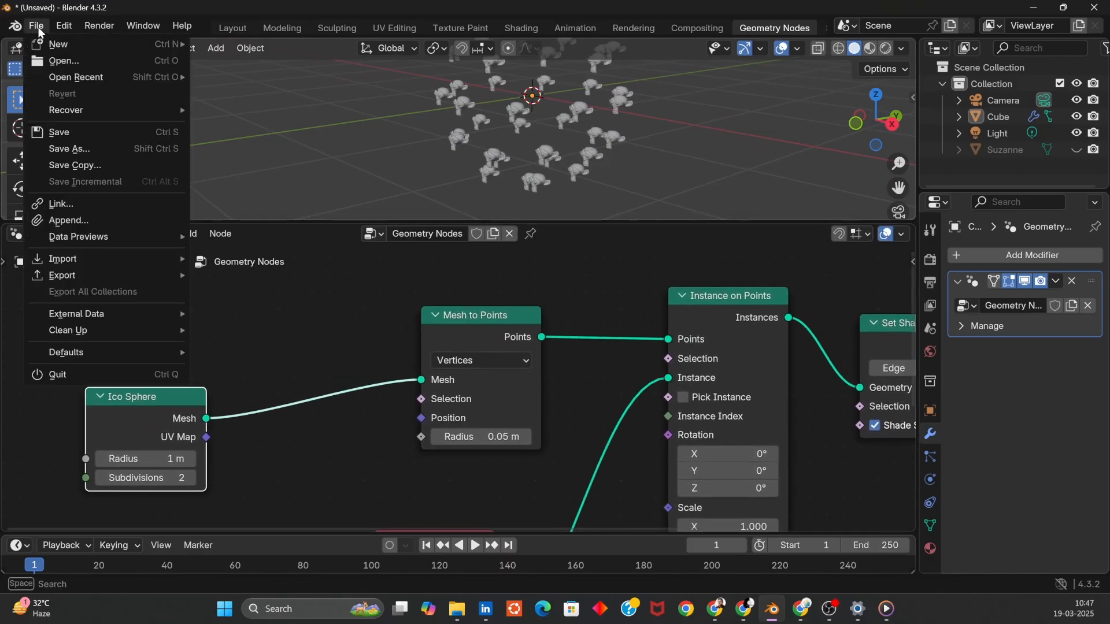
pyautogui.moveTo(115, 44)
pyautogui.click(241, 45)
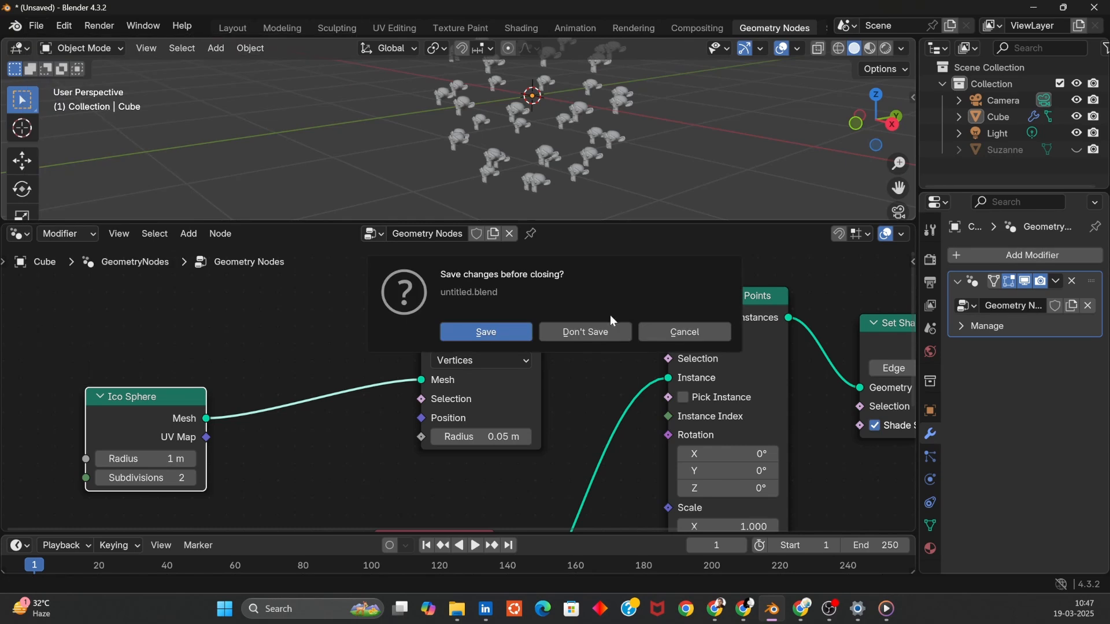
pyautogui.click(608, 327)
# - Create a new Geometry Nodes tree for the Cube in the Geometry Nodes workspace
pyautogui.click(792, 29)
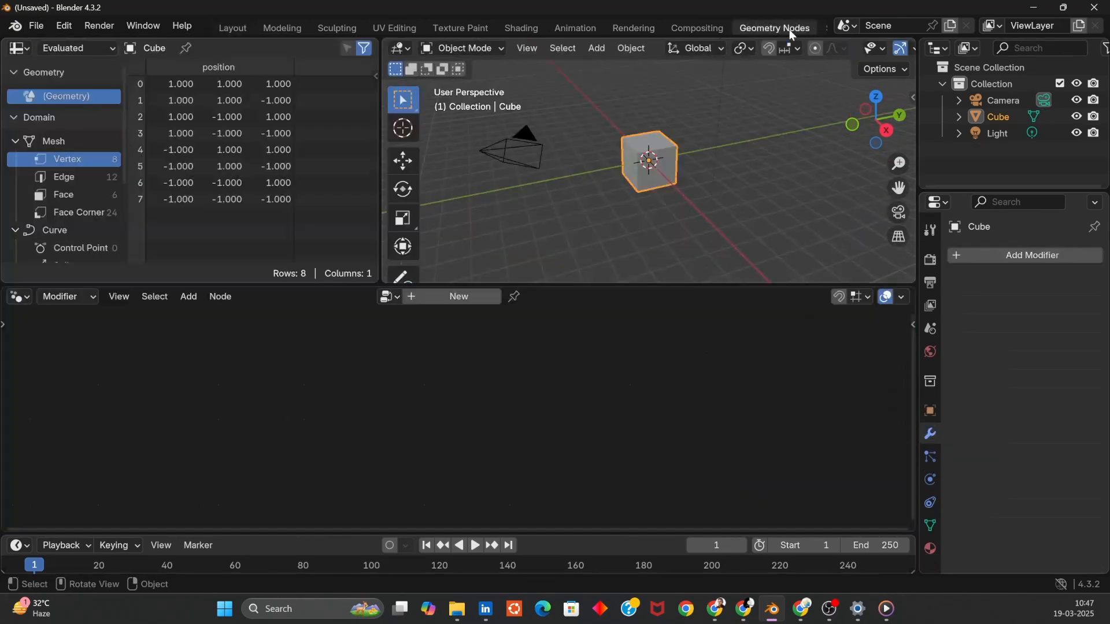
pyautogui.moveTo(382, 44); pyautogui.dragTo(495, 92)
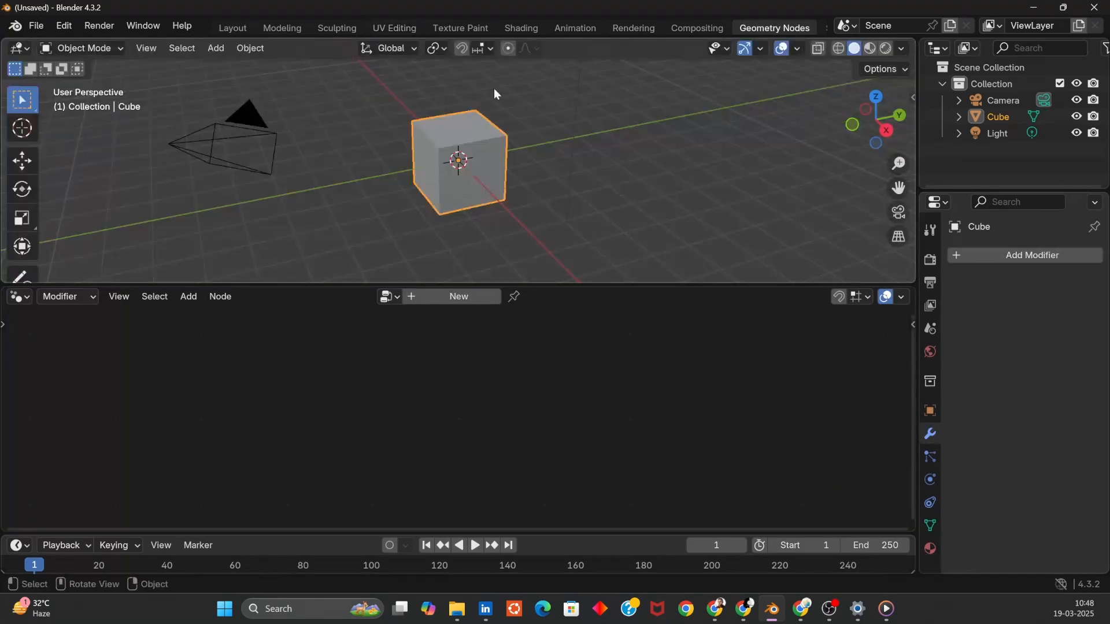
pyautogui.moveTo(486, 228)
pyautogui.mouseDown(button='middle')
pyautogui.moveTo(536, 173)
pyautogui.moveTo(477, 187)
pyautogui.moveTo(506, 223)
pyautogui.mouseUp(button='middle')
pyautogui.scroll(-4, 532, 202)
pyautogui.press('Delete')
pyautogui.hotkey('shift', 'a')
pyautogui.click(584, 218)
pyautogui.click(454, 300)
pyautogui.moveTo(485, 285); pyautogui.dragTo(486, 231)
pyautogui.moveTo(231, 405); pyautogui.dragTo(179, 405)
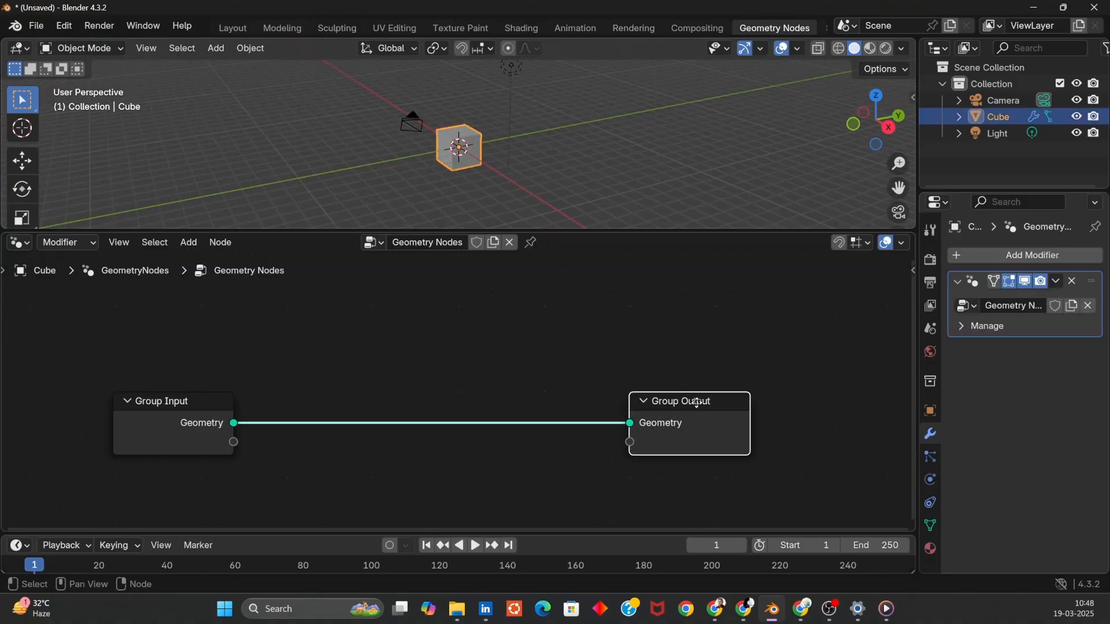
# - Move the Group Output node right and delete the Group Input node
pyautogui.moveTo(696, 401); pyautogui.dragTo(834, 400)
pyautogui.moveTo(194, 441); pyautogui.dragTo(152, 447)
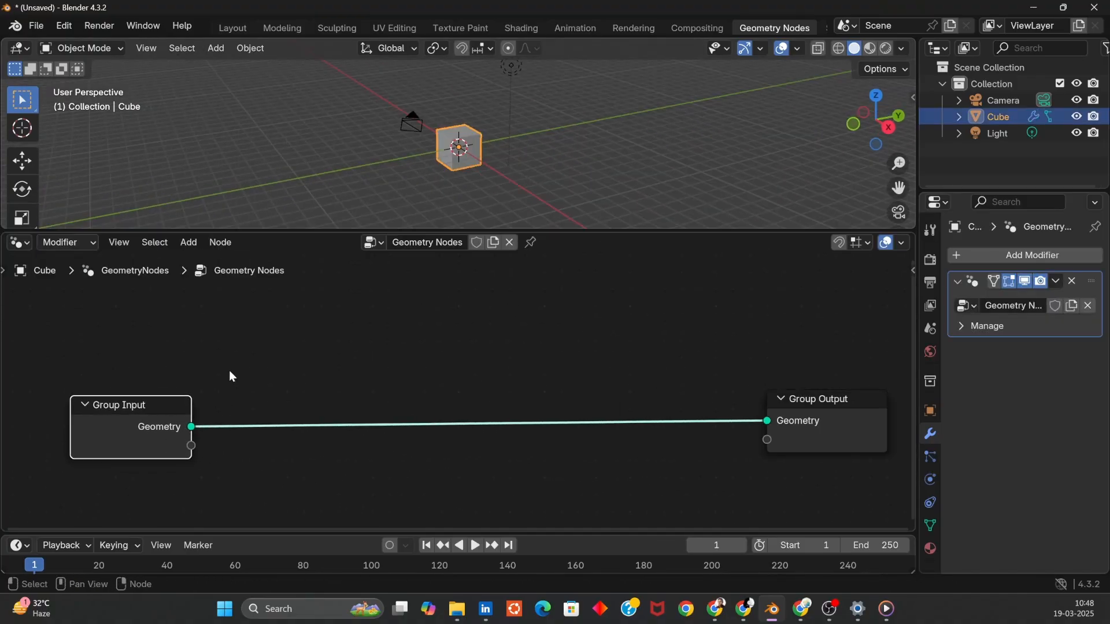
pyautogui.press('x')
# - Add a Cube node and connect its Mesh output to the Group Output geometry
pyautogui.hotkey('shift', 'a')
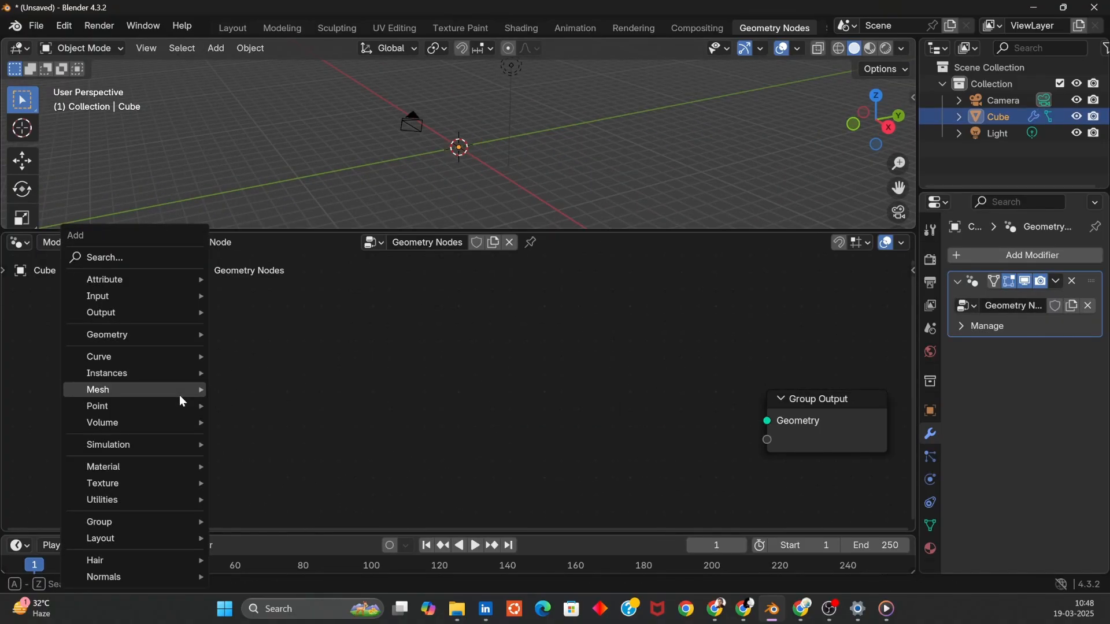
pyautogui.click(161, 258)
pyautogui.write('cube')
pyautogui.press('Return')
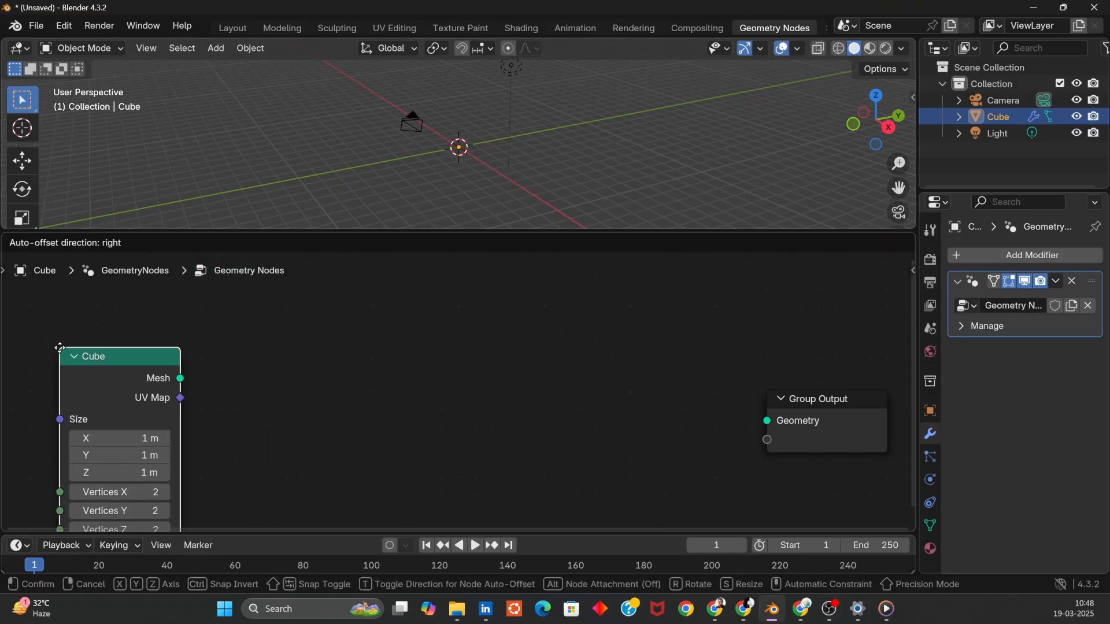
pyautogui.click(60, 348)
pyautogui.moveTo(181, 379); pyautogui.dragTo(768, 421)
# - Insert an Extrude Mesh node between the Cube node and the Group Output
pyautogui.hotkey('shift', 'a')
pyautogui.write('ex')
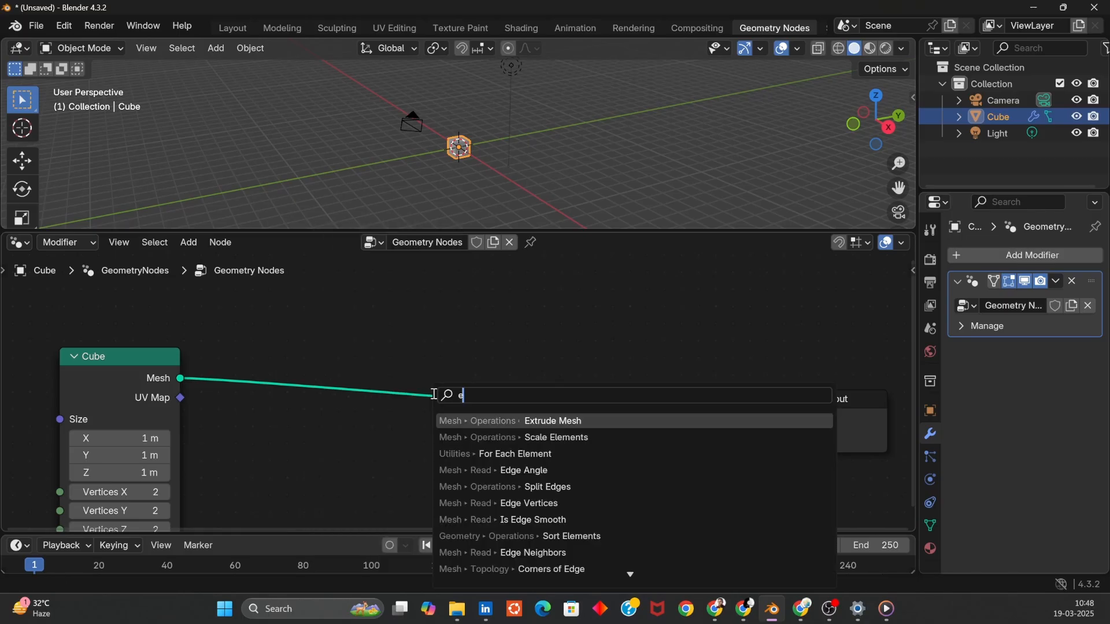
pyautogui.click(535, 423)
pyautogui.click(237, 337)
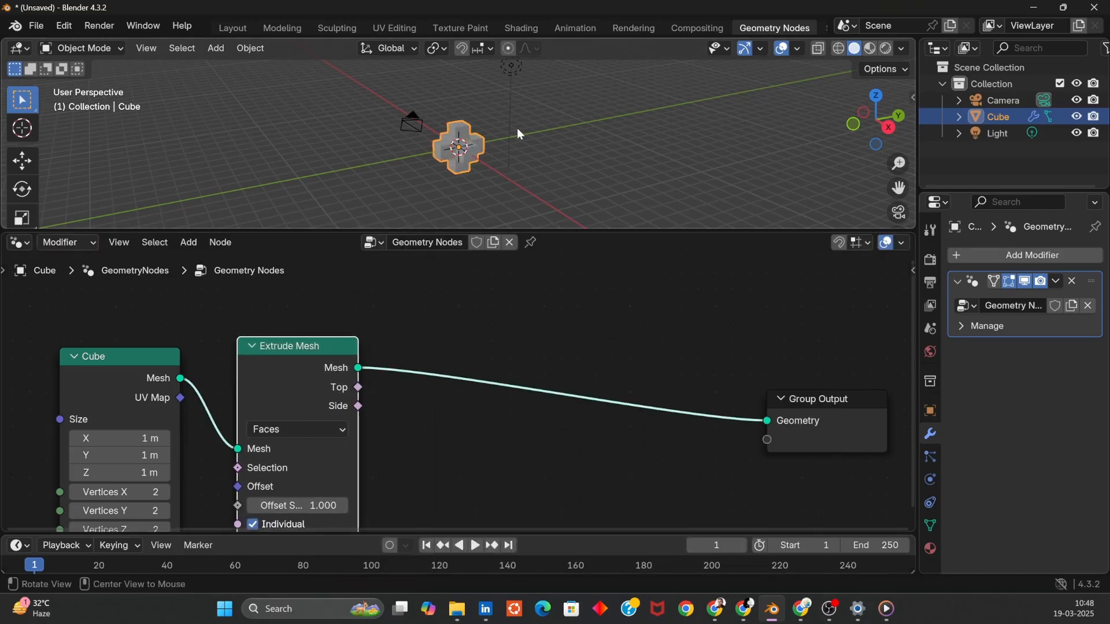
# - Try an Extrude Mesh offset scale of 2.000 and return it to 1.000
pyautogui.scroll(10, 519, 84)
pyautogui.scroll(-5, 518, 82)
pyautogui.moveTo(591, 91); pyautogui.dragTo(233, 244, button='middle')
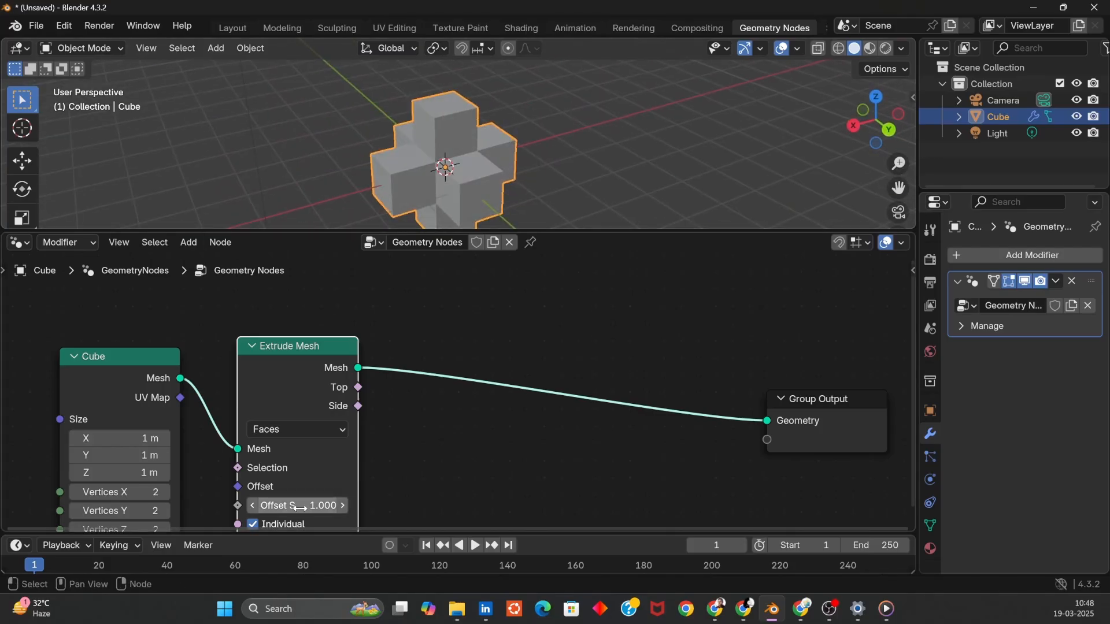
pyautogui.press('Return')
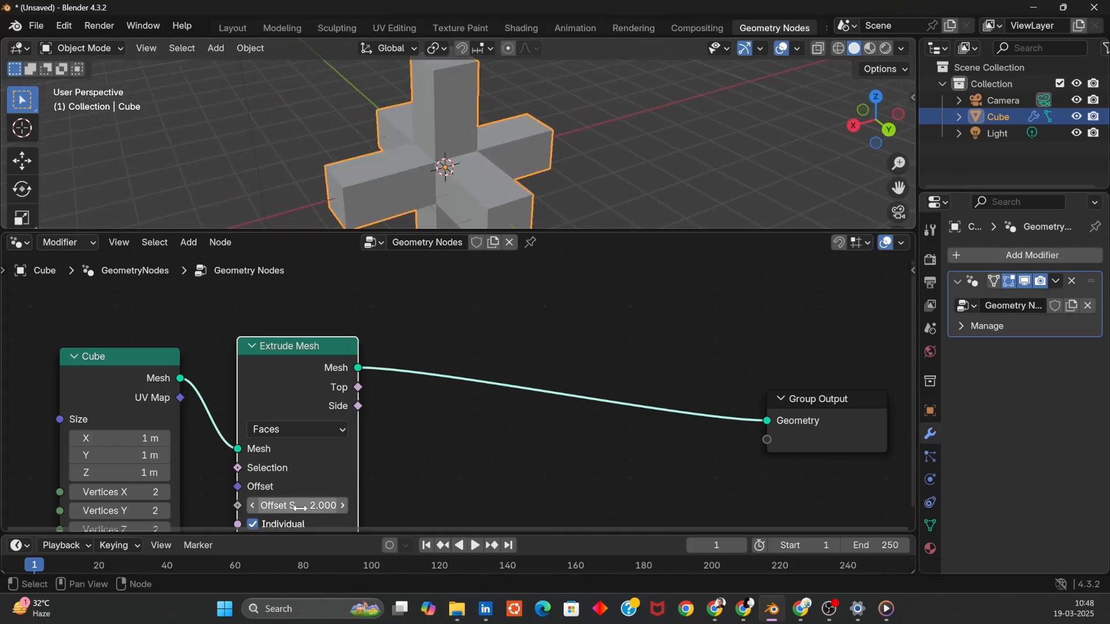
pyautogui.press('Return')
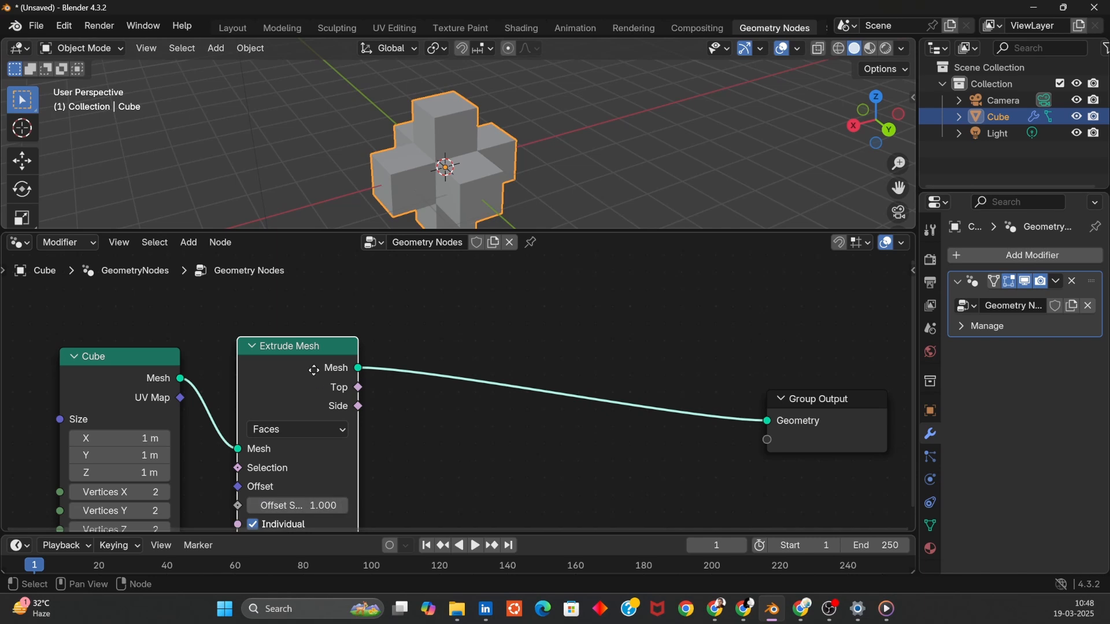
# - Move the Extrude Mesh node up and insert an Instance on Points node before the Group Output
pyautogui.moveTo(315, 365); pyautogui.dragTo(388, 290)
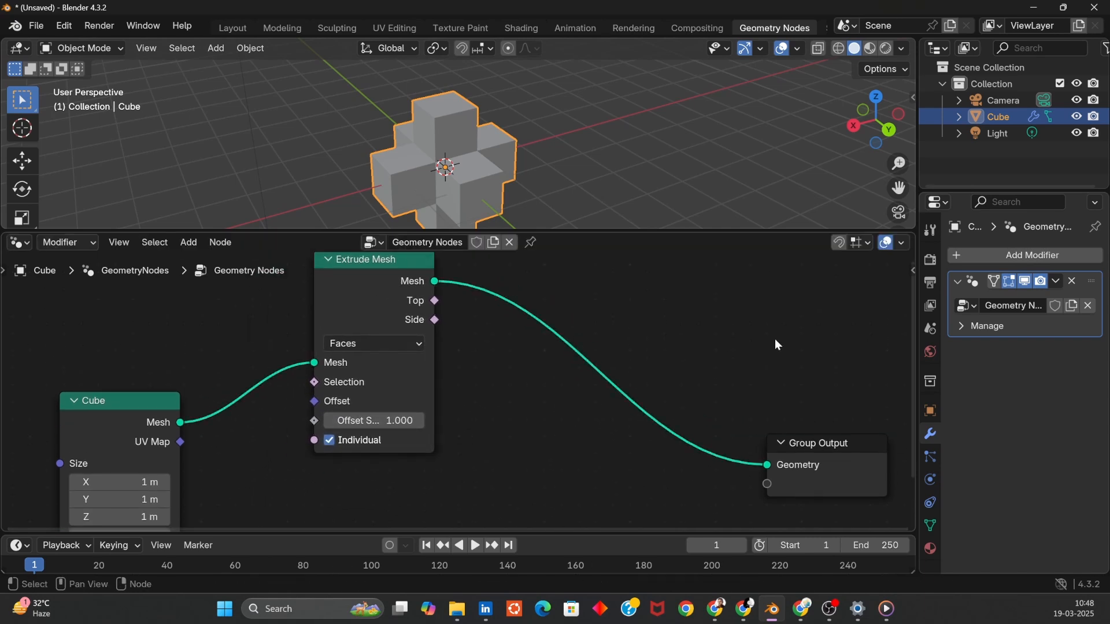
pyautogui.hotkey('shift', 'a')
pyautogui.click(742, 257)
pyautogui.write('inst')
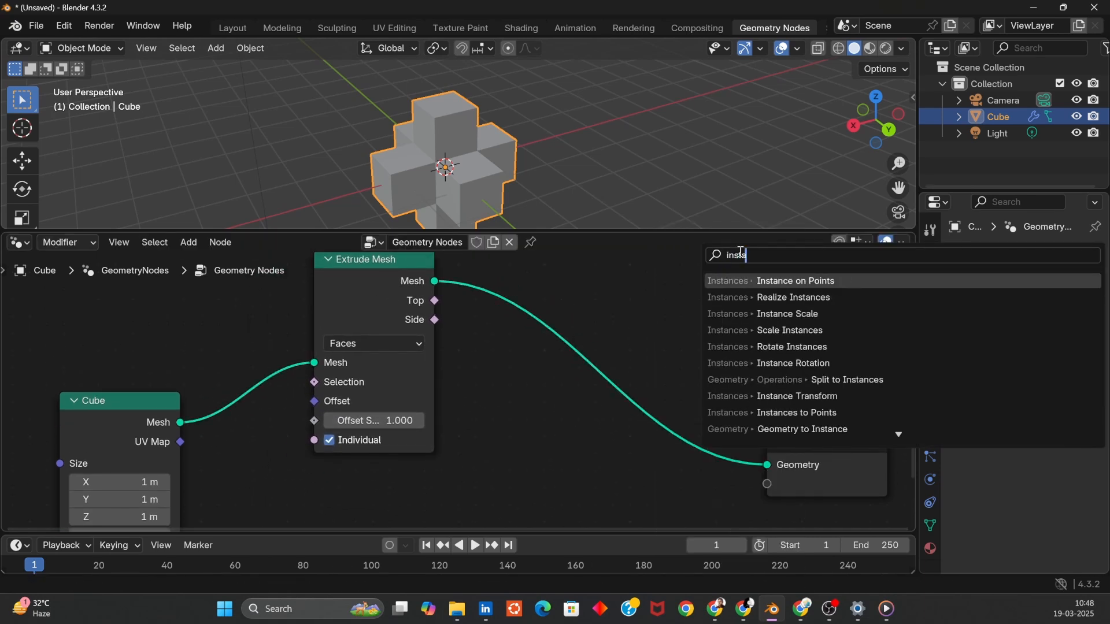
pyautogui.press('Return')
pyautogui.click(522, 341)
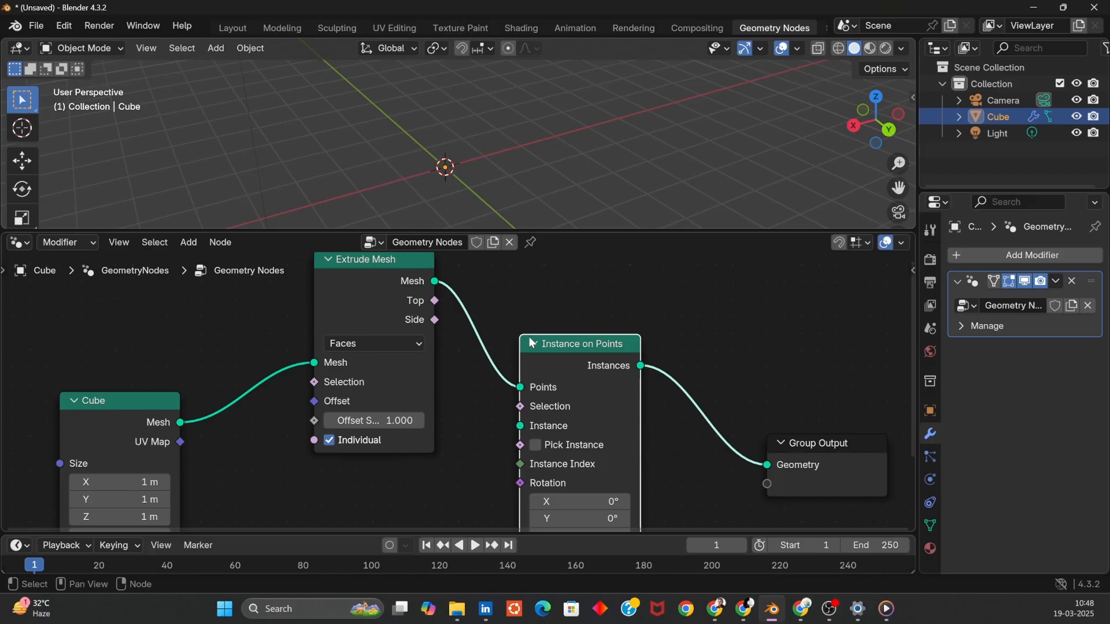
# - Wire the Extrude Mesh output directly to the Group Output and delete the Instance on Points node
pyautogui.keyDown('alt'); pyautogui.moveTo(527, 316); pyautogui.dragTo(529, 286); pyautogui.keyUp('alt')
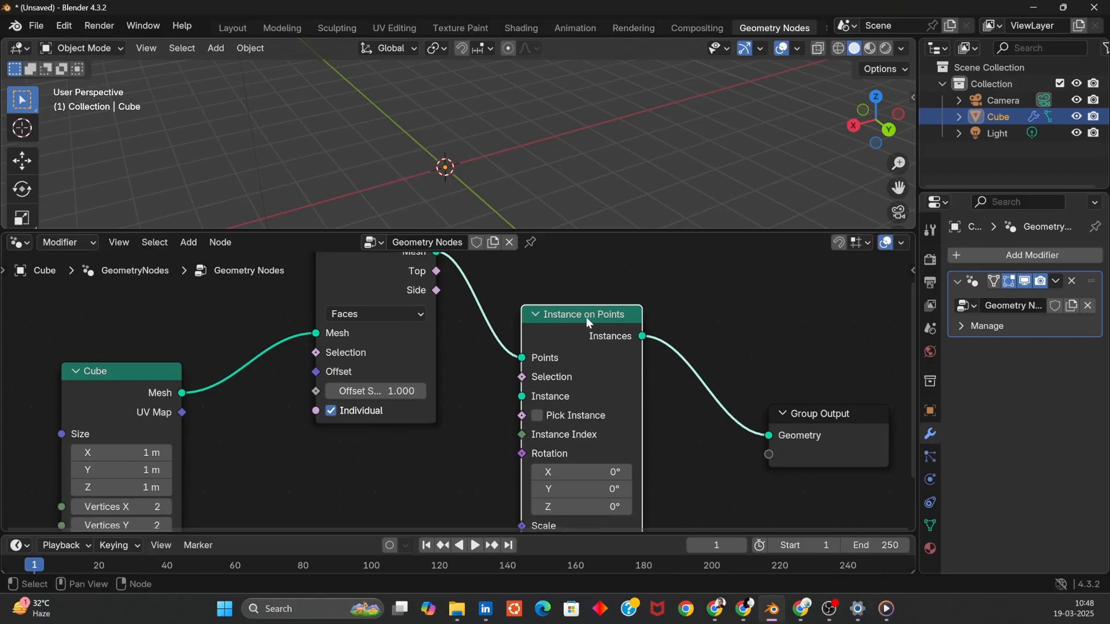
pyautogui.moveTo(439, 255); pyautogui.dragTo(710, 406)
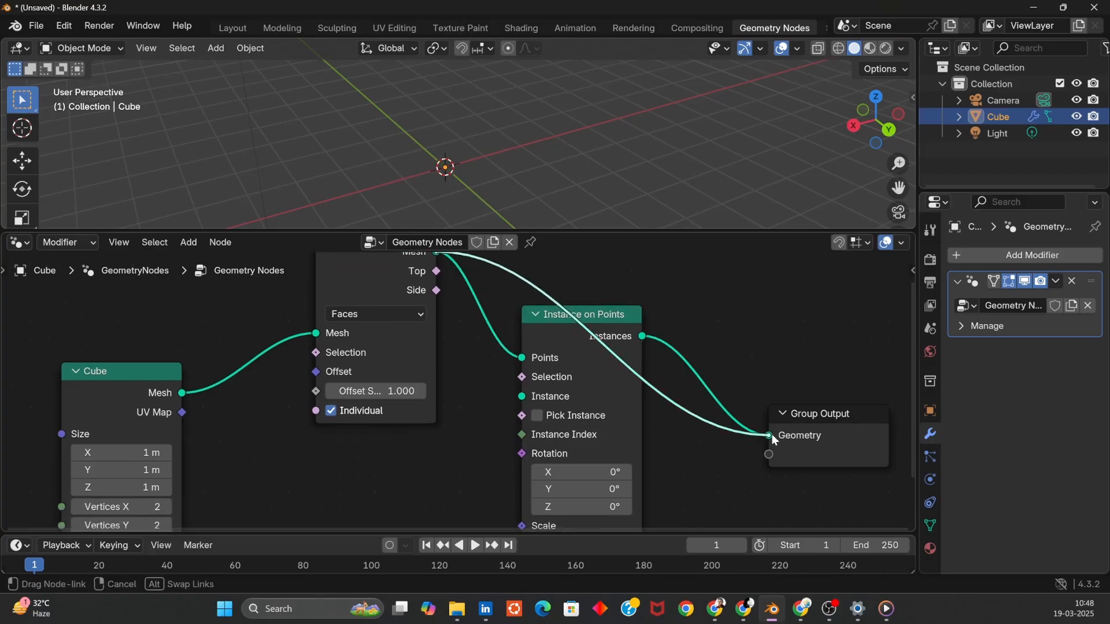
pyautogui.moveTo(772, 434); pyautogui.dragTo(771, 435)
pyautogui.press('x')
pyautogui.hotkey('shift', 'a')
pyautogui.moveTo(708, 330)
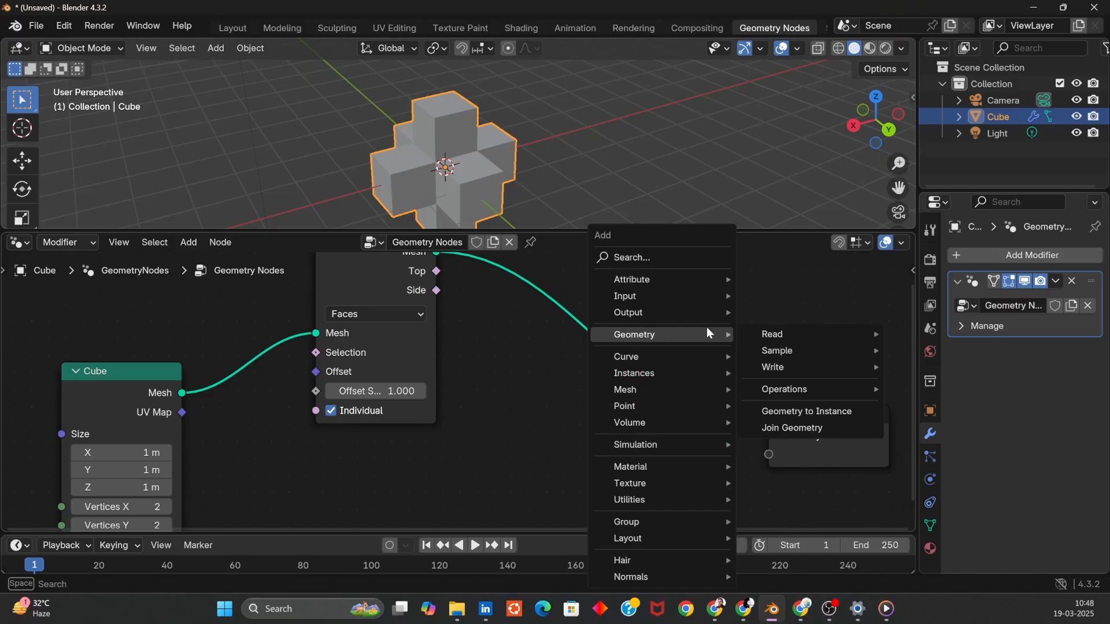
pyautogui.write('mesh to')
pyautogui.press('Return')
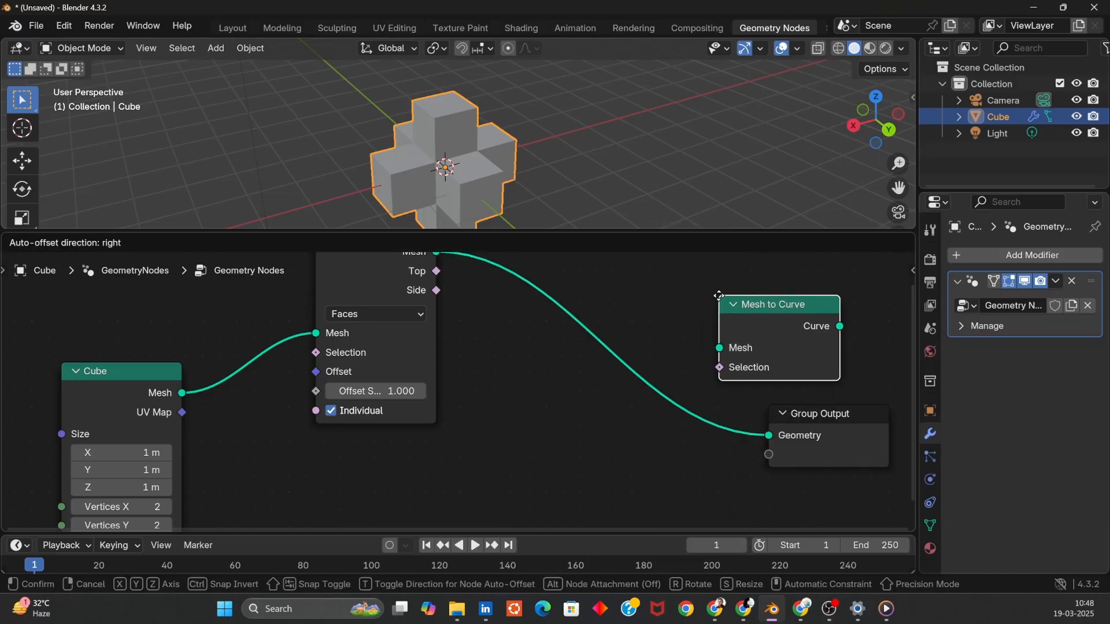
pyautogui.press('Escape')
pyautogui.hotkey('shift', 'a')
pyautogui.write('mesh t')
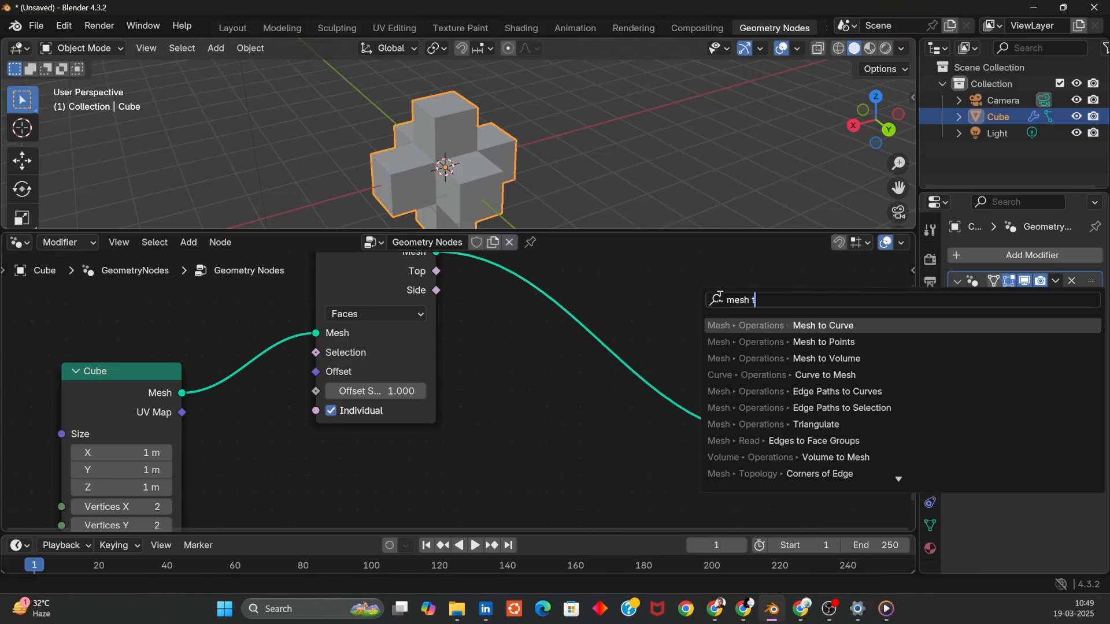
pyautogui.write('opo')
pyautogui.press('Return')
pyautogui.click(719, 300)
pyautogui.press('x')
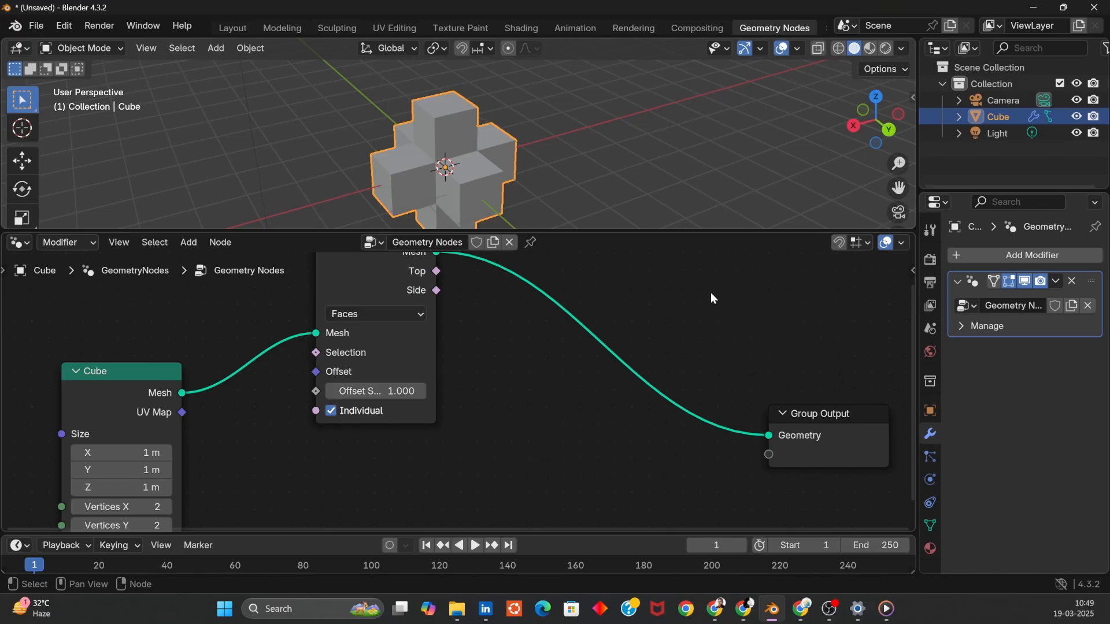
# - Insert a Mesh to Points node between the Extrude Mesh node and the Group Output
pyautogui.hotkey('shift', 'a')
pyautogui.click(707, 253)
pyautogui.write('mesh to')
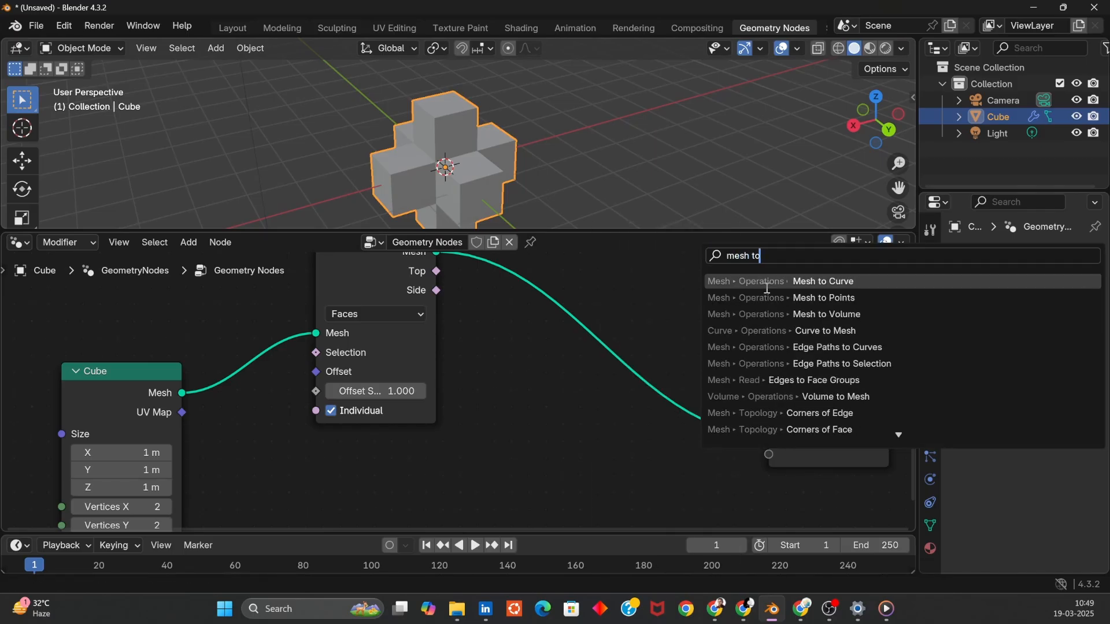
pyautogui.click(765, 298)
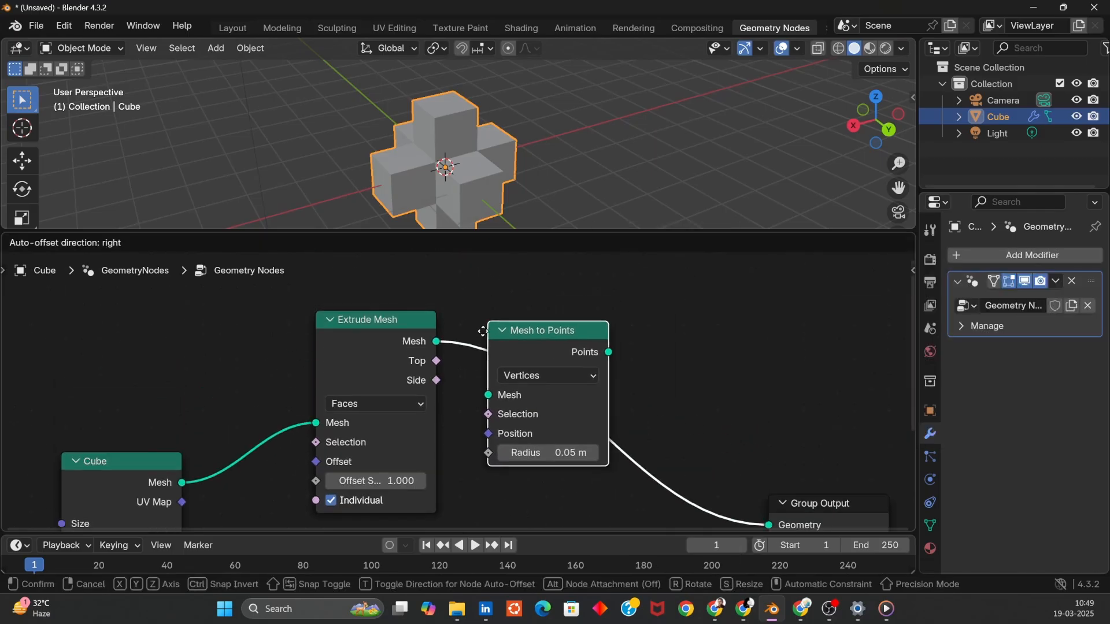
pyautogui.click(494, 348)
pyautogui.moveTo(576, 158); pyautogui.dragTo(609, 126, button='middle')
pyautogui.click(609, 127)
pyautogui.moveTo(717, 432); pyautogui.dragTo(683, 296, button='middle')
pyautogui.click(581, 432)
# - Insert an Instance on Points node after Mesh to Points and feed the Cube mesh into its Instance input
pyautogui.hotkey('shift', 'a')
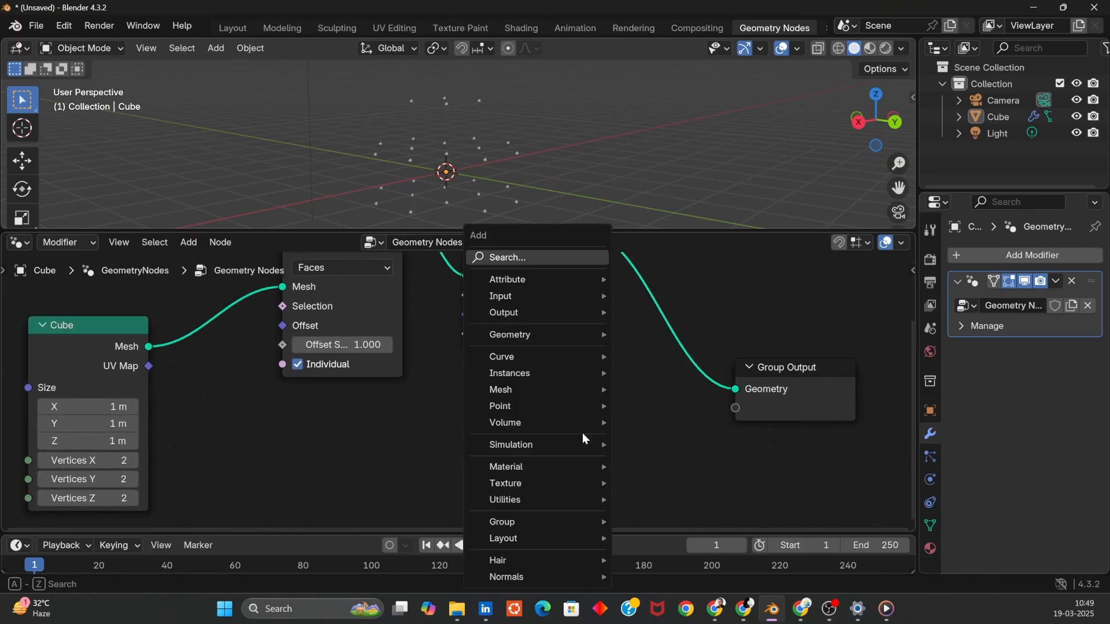
pyautogui.write('instan')
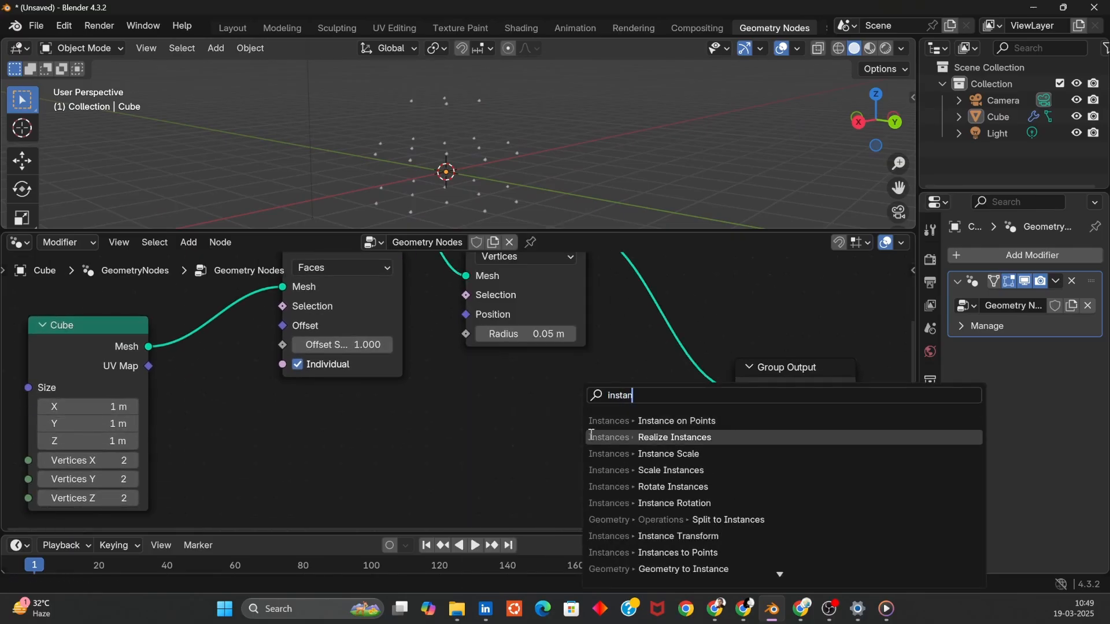
pyautogui.click(642, 420)
pyautogui.click(687, 312)
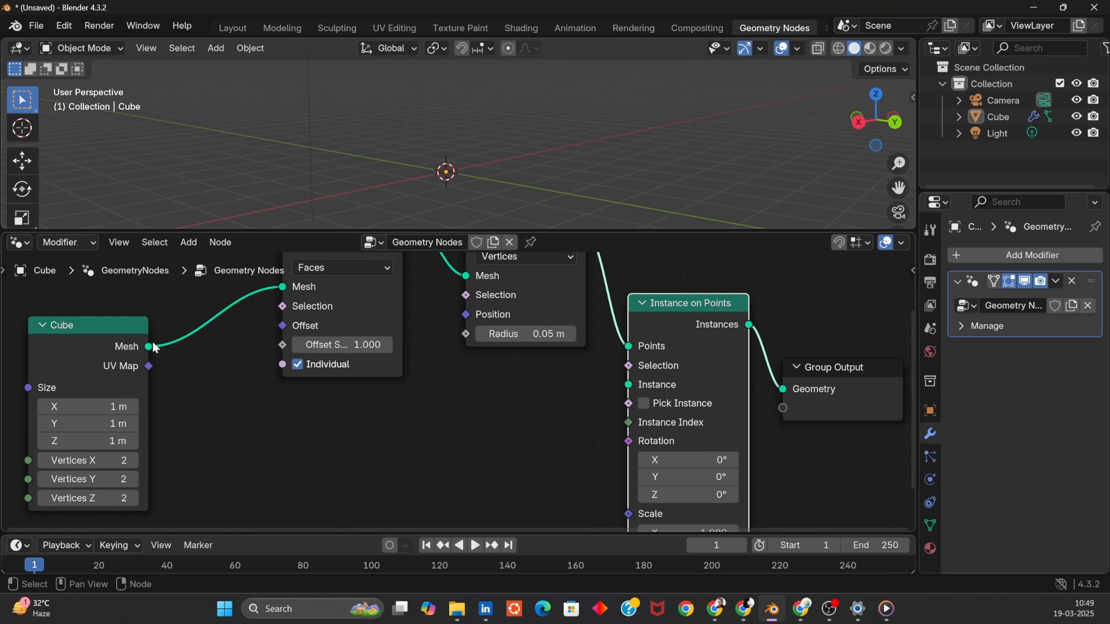
pyautogui.moveTo(154, 347); pyautogui.dragTo(627, 380)
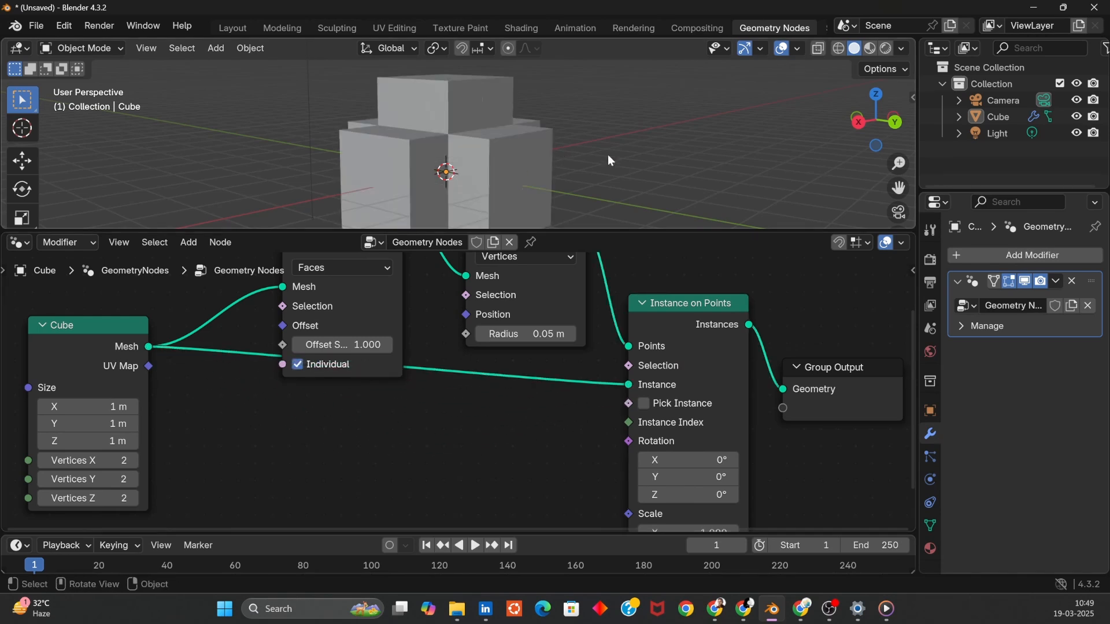
# - Set the Instance on Points scale to 0.2 on all axes
pyautogui.moveTo(608, 155); pyautogui.dragTo(476, 223, button='middle')
pyautogui.moveTo(117, 345); pyautogui.dragTo(108, 387)
pyautogui.moveTo(740, 477)
pyautogui.keyDown('alt'); pyautogui.mouseDown()
pyautogui.moveTo(723, 442)
pyautogui.moveTo(731, 400)
pyautogui.mouseUp(); pyautogui.keyUp('alt')
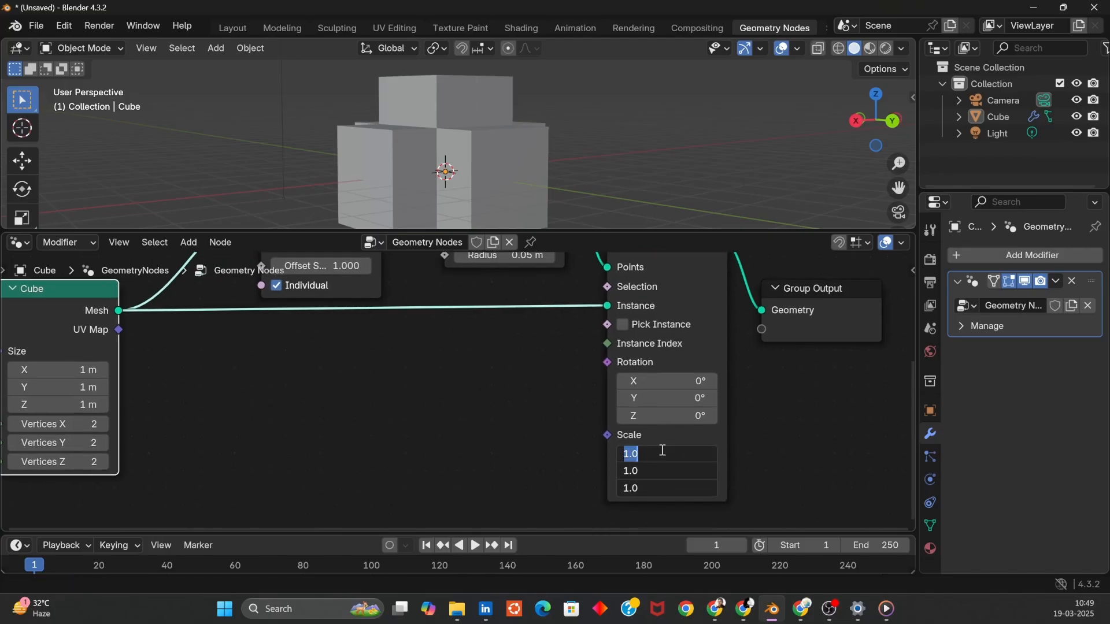
pyautogui.write('0.2')
pyautogui.press('Return')
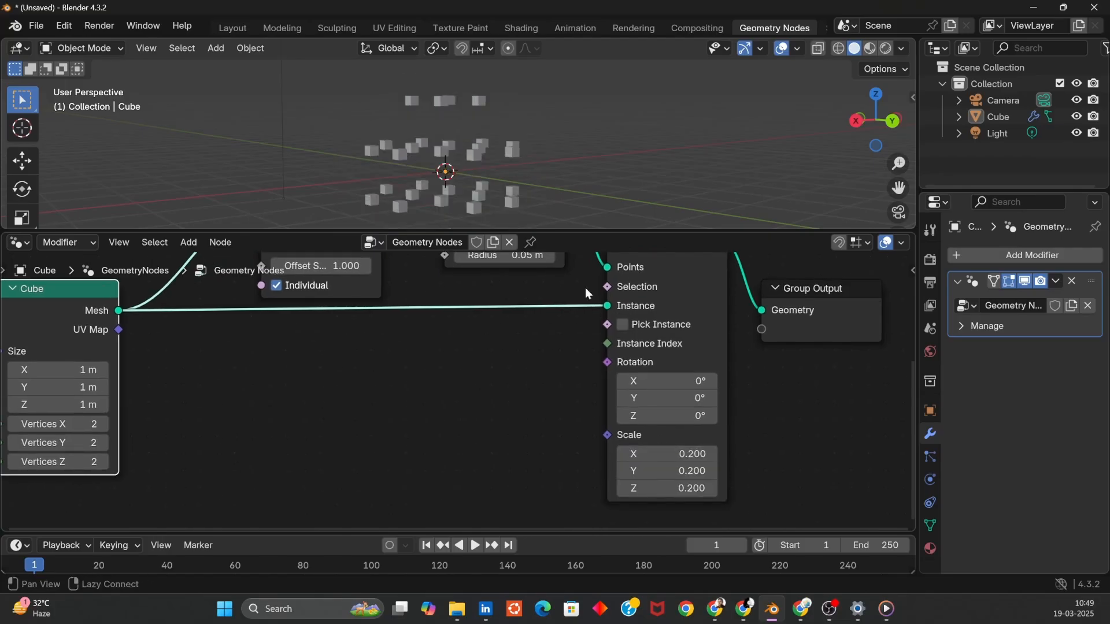
# - Set the Extrude Mesh offset scale to 0.5
pyautogui.moveTo(577, 225); pyautogui.dragTo(520, 145, button='middle')
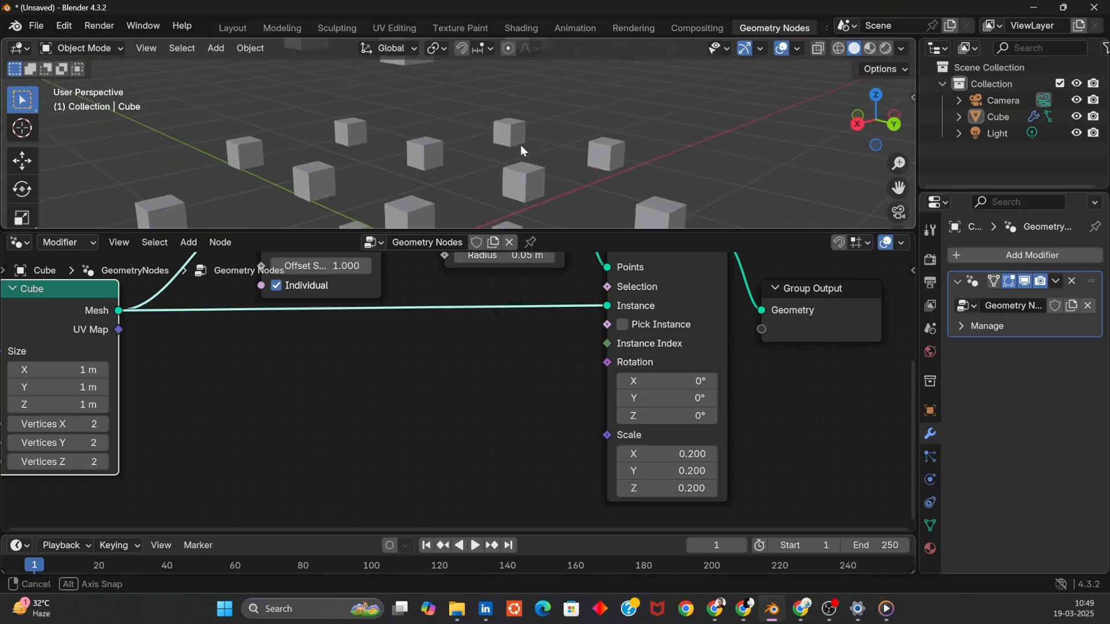
pyautogui.keyDown('alt'); pyautogui.moveTo(161, 396); pyautogui.dragTo(185, 551); pyautogui.keyUp('alt')
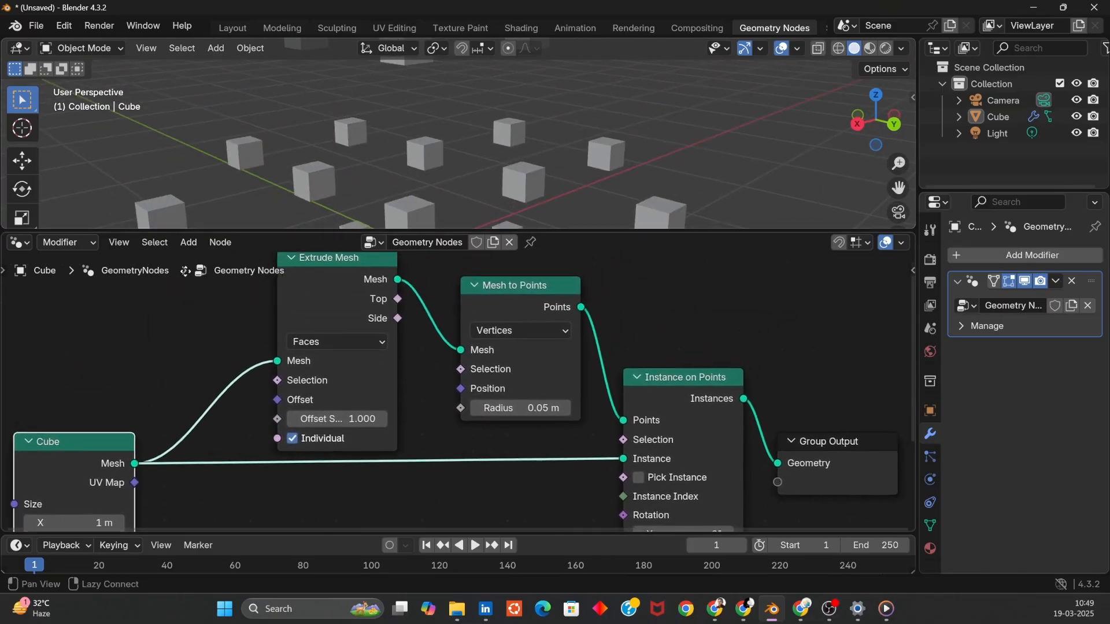
pyautogui.click(337, 420)
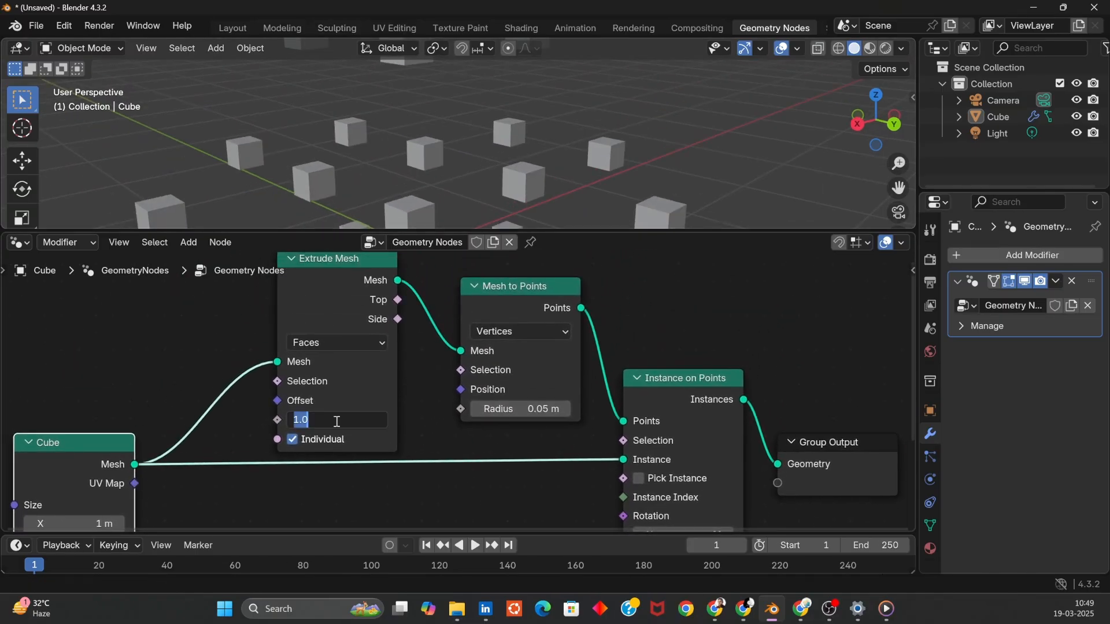
pyautogui.write('0.5')
pyautogui.press('Return')
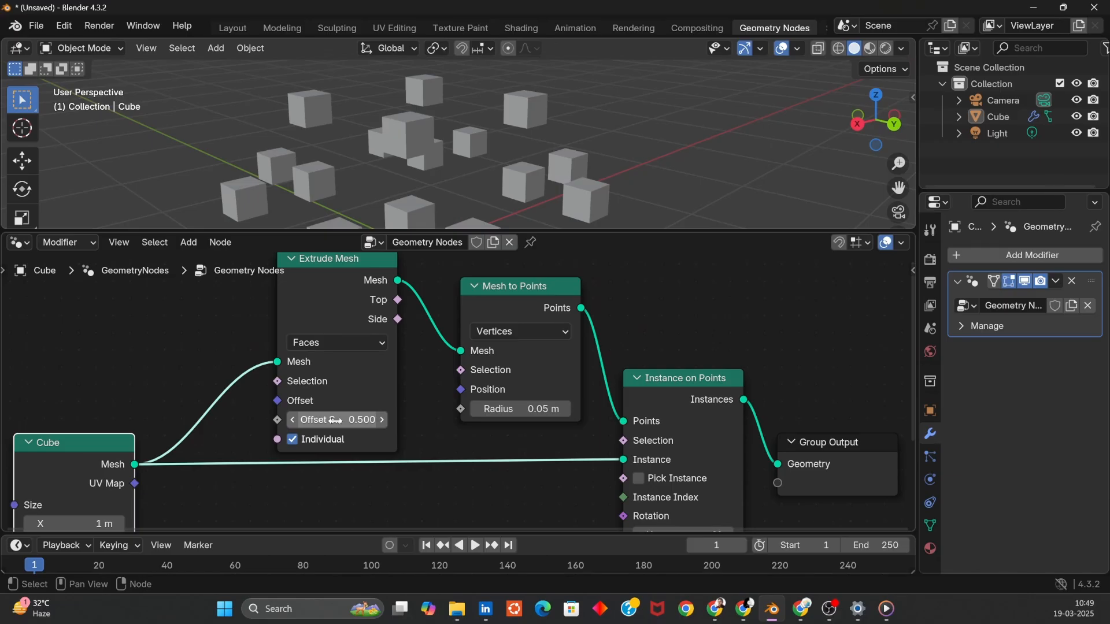
# - Set the Extrude Mesh offset scale to 2
pyautogui.click(336, 420)
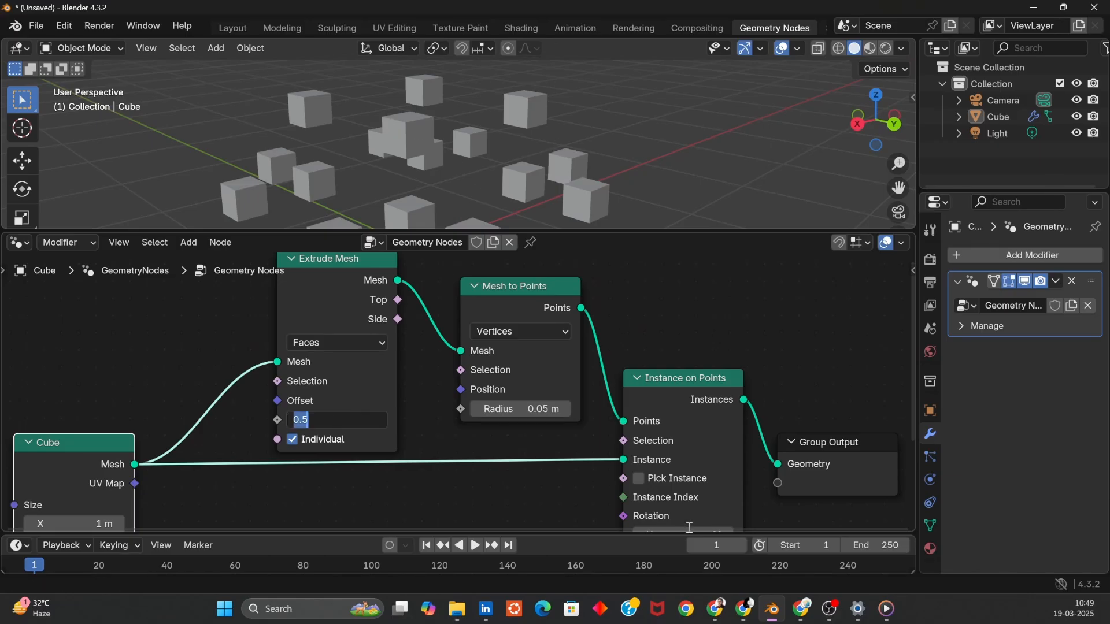
pyautogui.press('Escape')
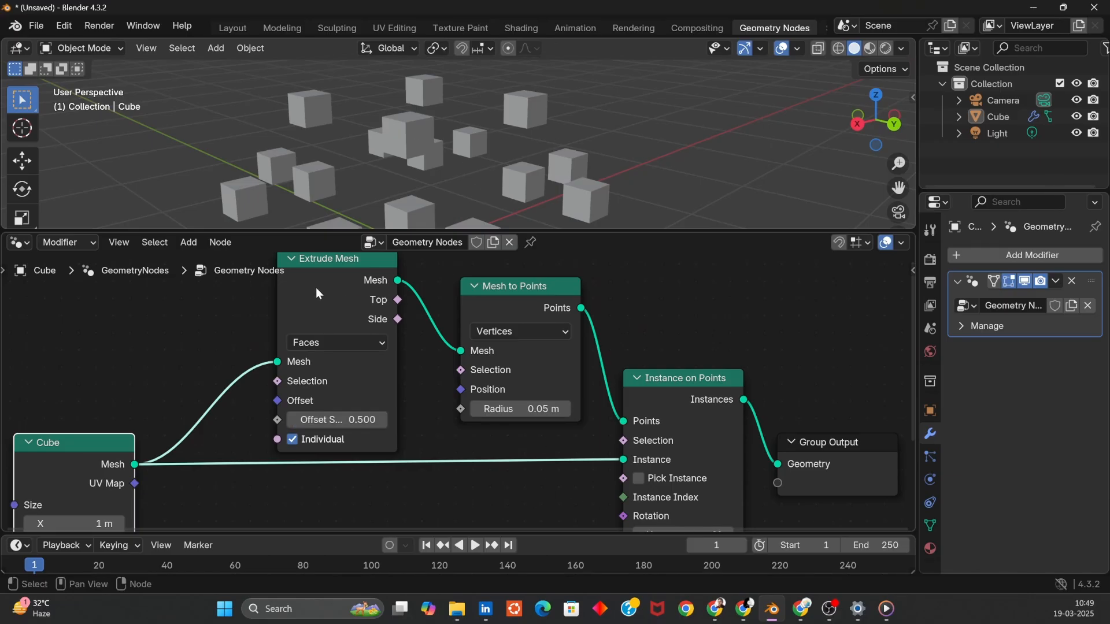
pyautogui.click(337, 420)
pyautogui.write('1')
pyautogui.press('Return')
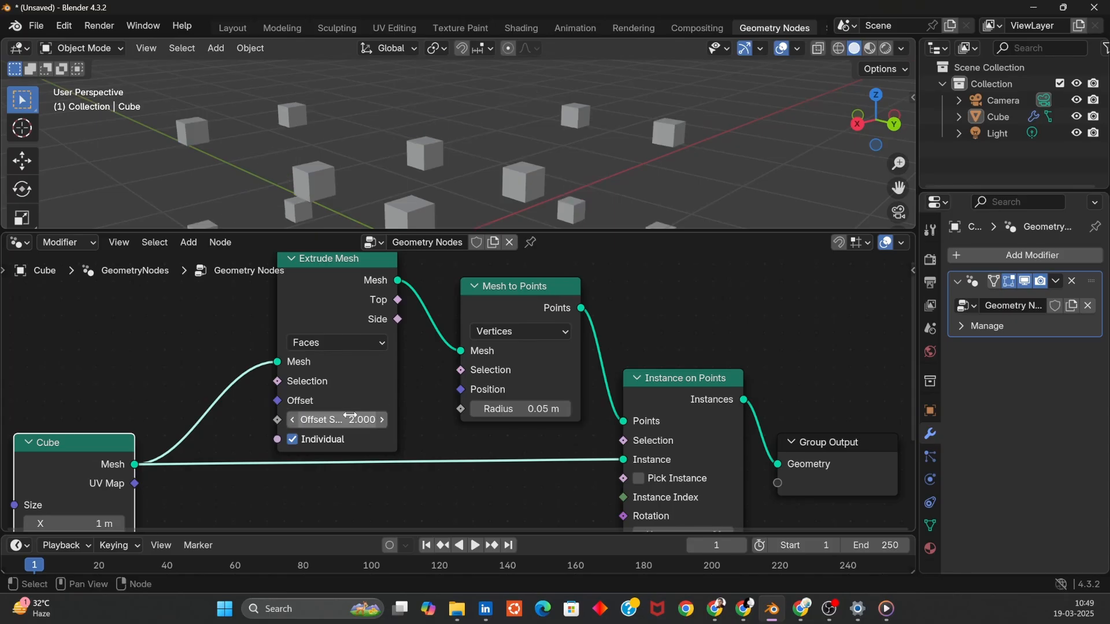
# - Set the Cube node's Vertices X and Vertices Y to 3
pyautogui.keyDown('ctrl'); pyautogui.moveTo(630, 197); pyautogui.dragTo(496, 136, button='middle'); pyautogui.keyUp('ctrl')
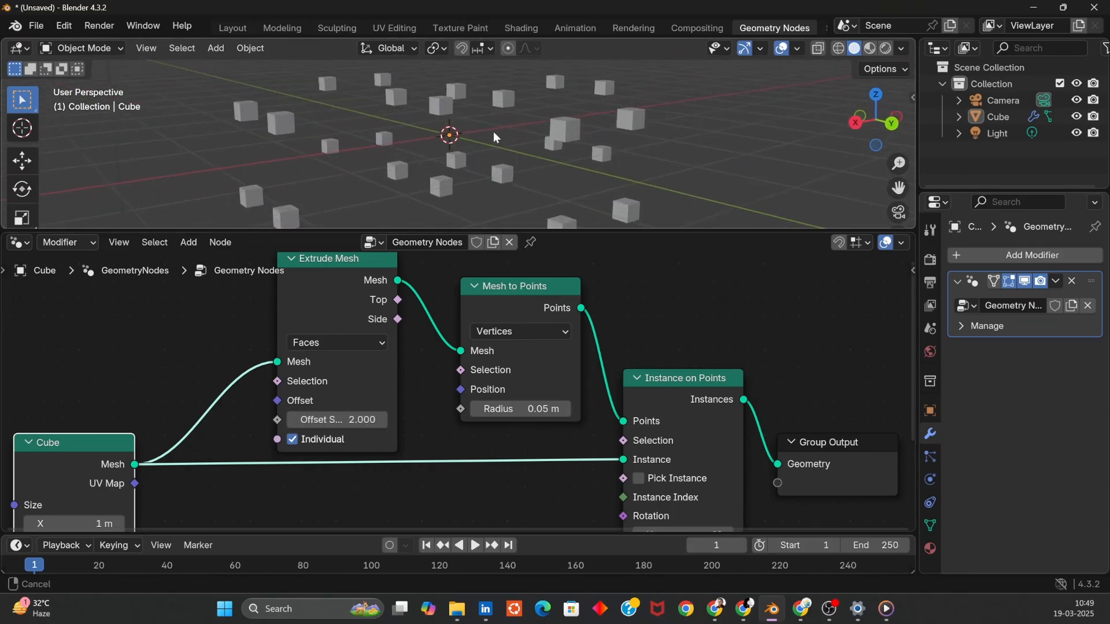
pyautogui.moveTo(49, 483); pyautogui.dragTo(60, 402)
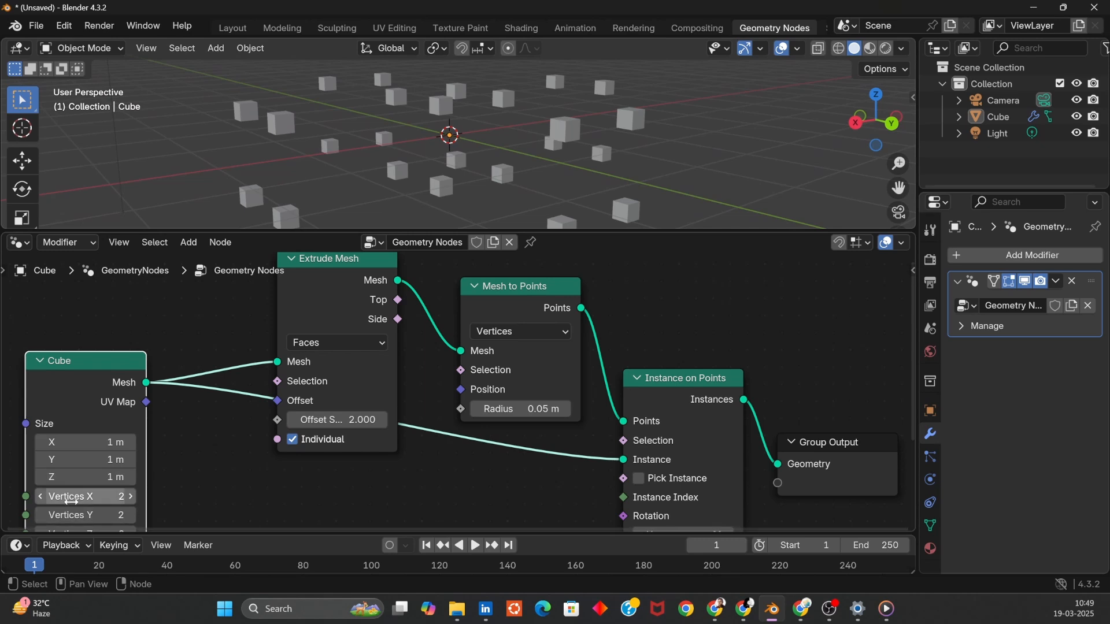
pyautogui.press('Return')
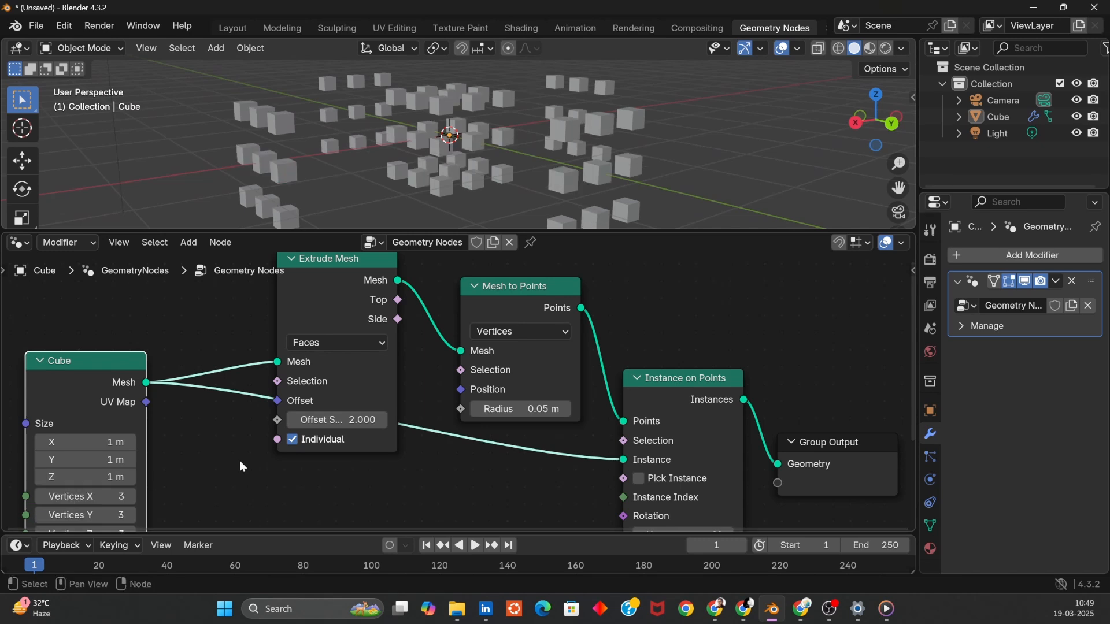
# - Set the Extrude Mesh offset scale to 1
pyautogui.moveTo(515, 190); pyautogui.dragTo(577, 355, button='middle')
pyautogui.click(347, 425)
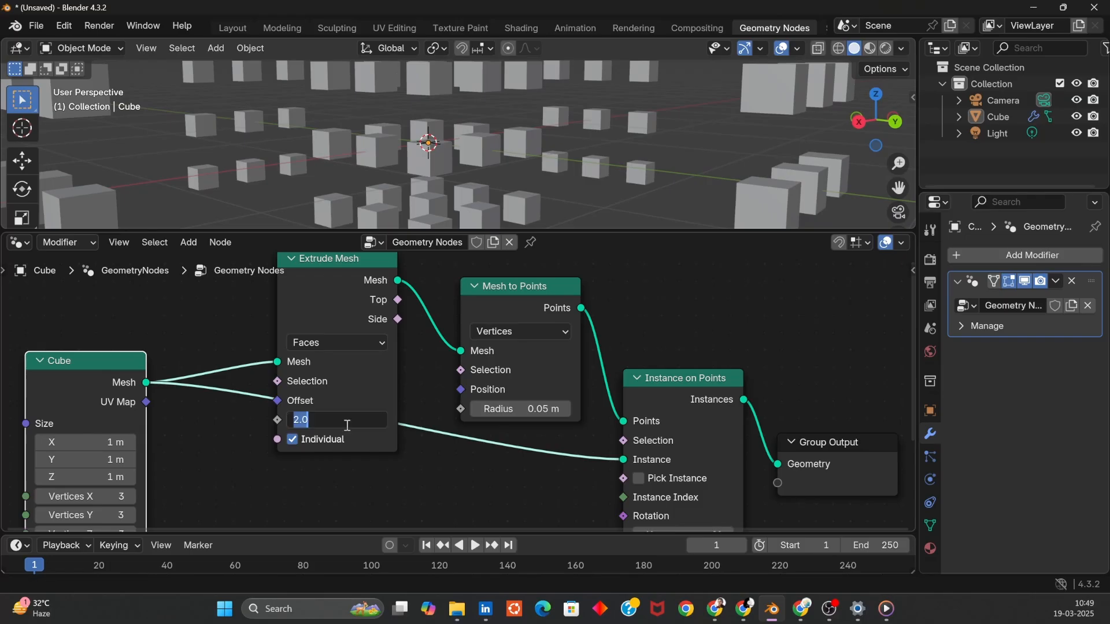
pyautogui.press('Return')
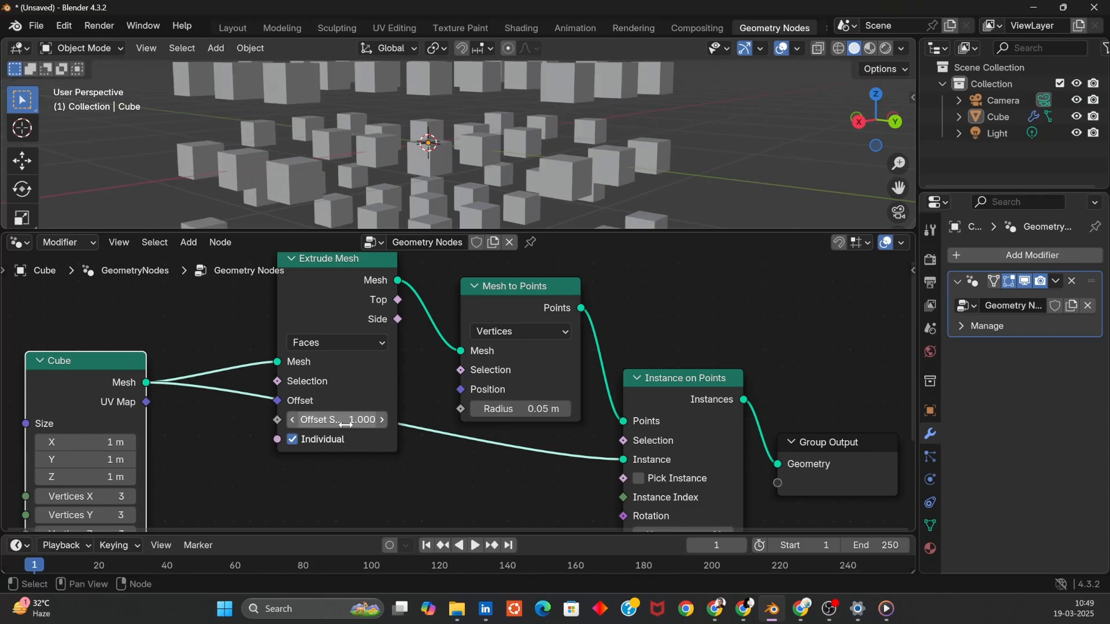
# - Set the Extrude Mesh offset scale back to 2
pyautogui.scroll(-5, 651, 119)
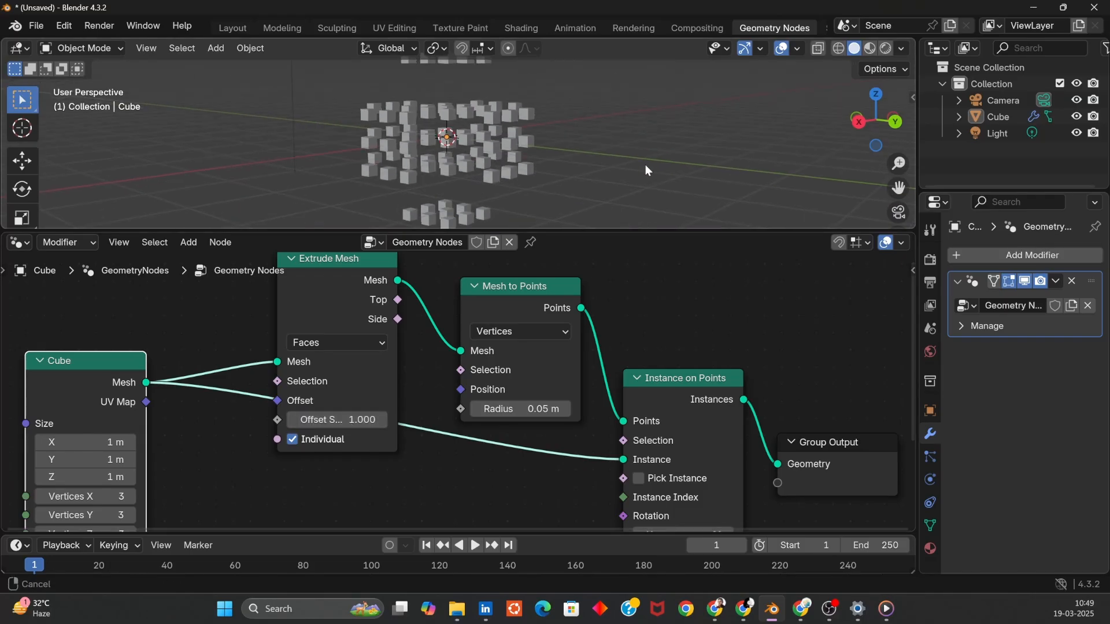
pyautogui.moveTo(645, 165); pyautogui.dragTo(596, 222, button='middle')
pyautogui.click(329, 419)
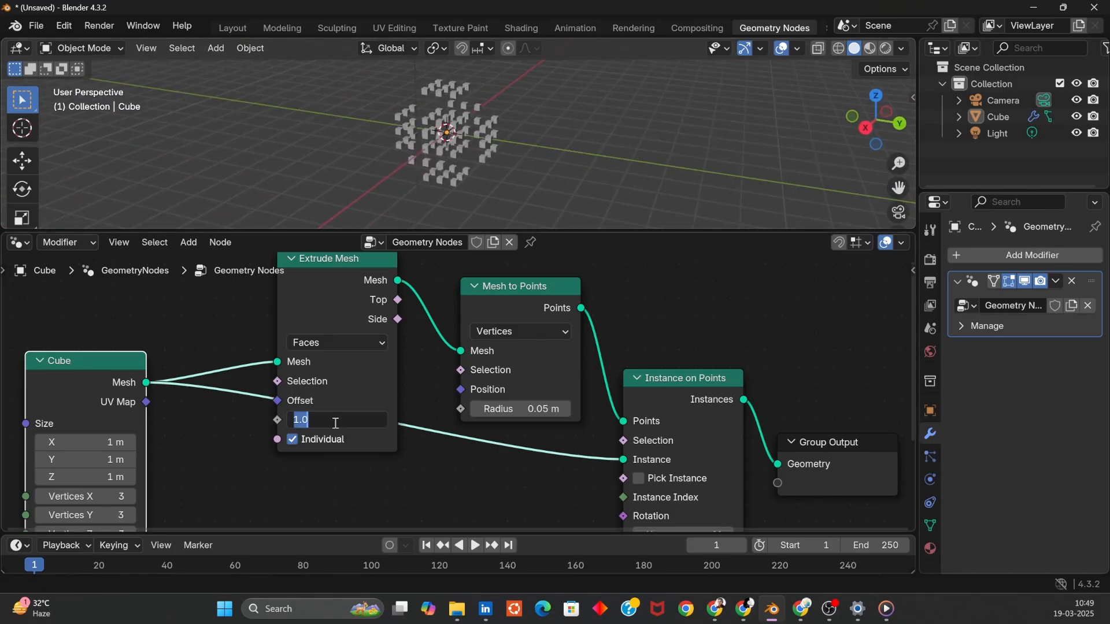
pyautogui.press('Return')
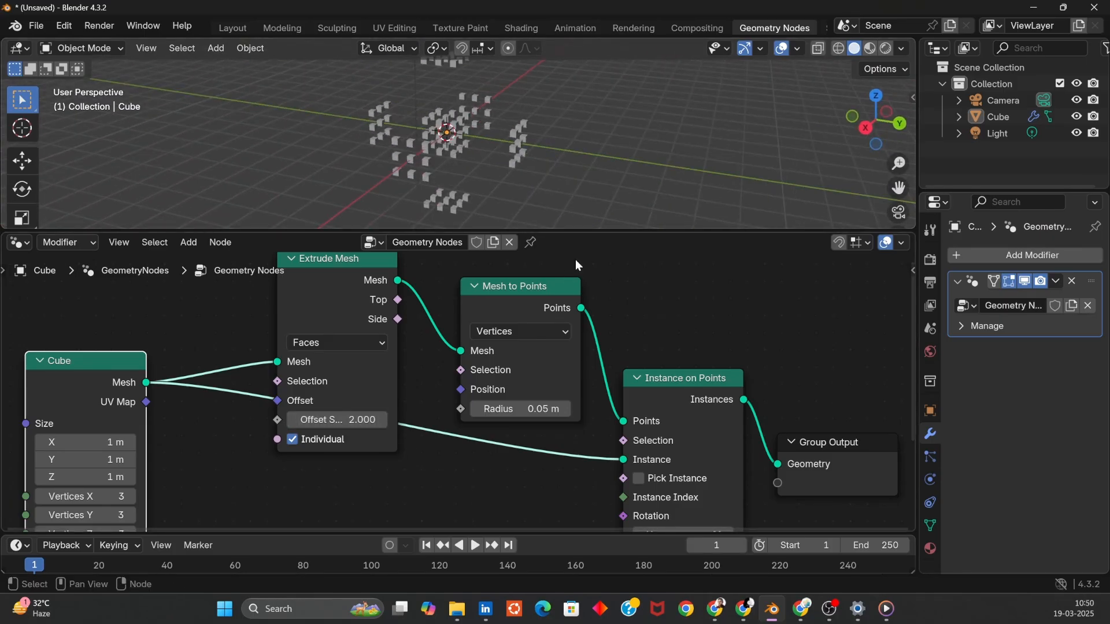
# - Set the Instance on Points scale to 0.4 on all axes
pyautogui.moveTo(533, 483); pyautogui.dragTo(437, 350, button='middle')
pyautogui.click(589, 503)
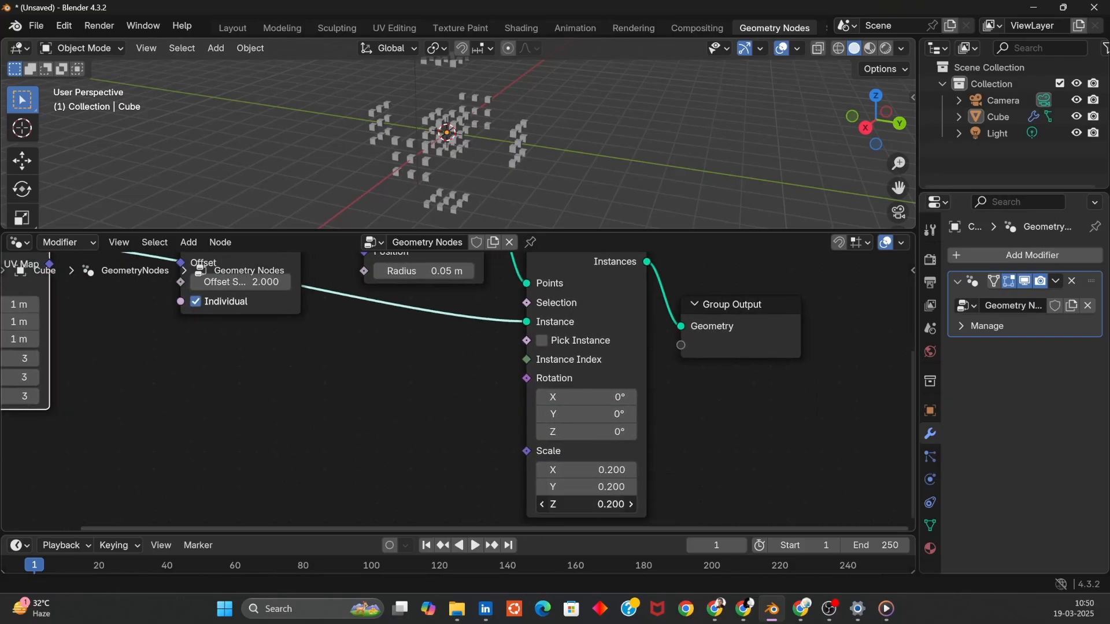
pyautogui.press('Return')
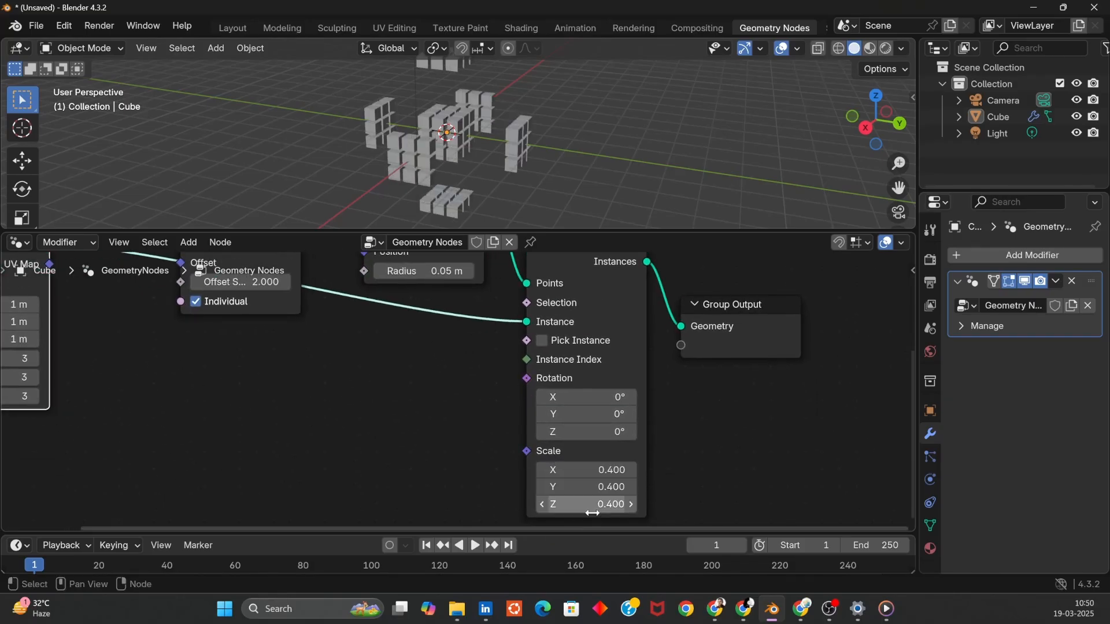
# - Rearrange the nodes, duplicate the Extrude Mesh node and insert the copy before Mesh to Points
pyautogui.moveTo(566, 145); pyautogui.dragTo(491, 151, button='middle')
pyautogui.moveTo(396, 343); pyautogui.dragTo(397, 485, button='middle')
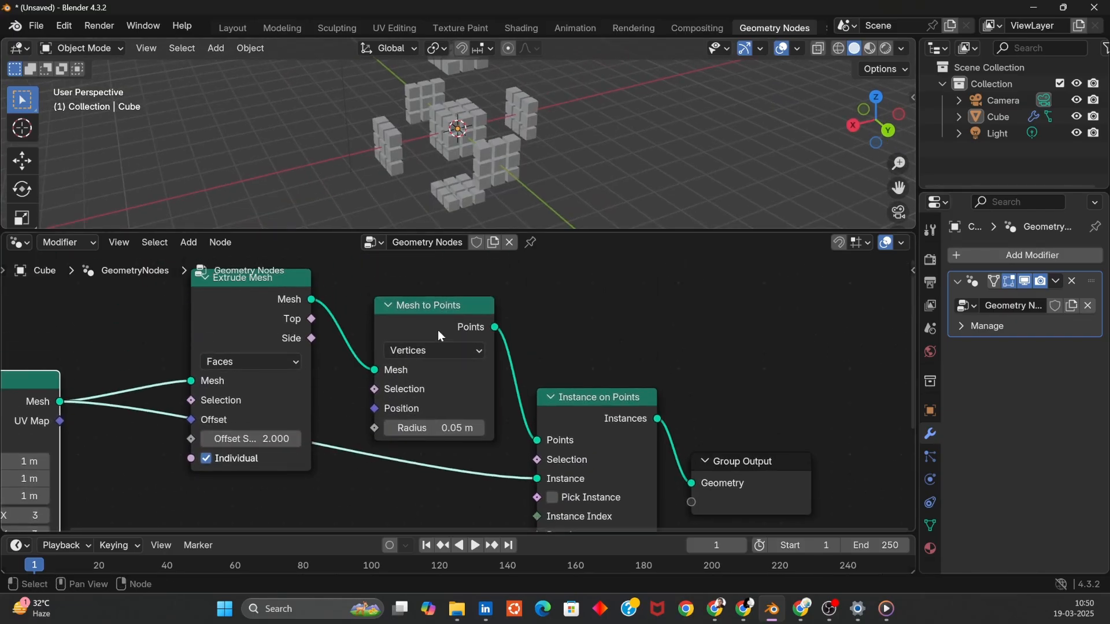
pyautogui.moveTo(438, 330); pyautogui.dragTo(456, 313)
pyautogui.moveTo(600, 407); pyautogui.dragTo(705, 430)
pyautogui.moveTo(425, 293); pyautogui.dragTo(530, 295)
pyautogui.click(262, 305)
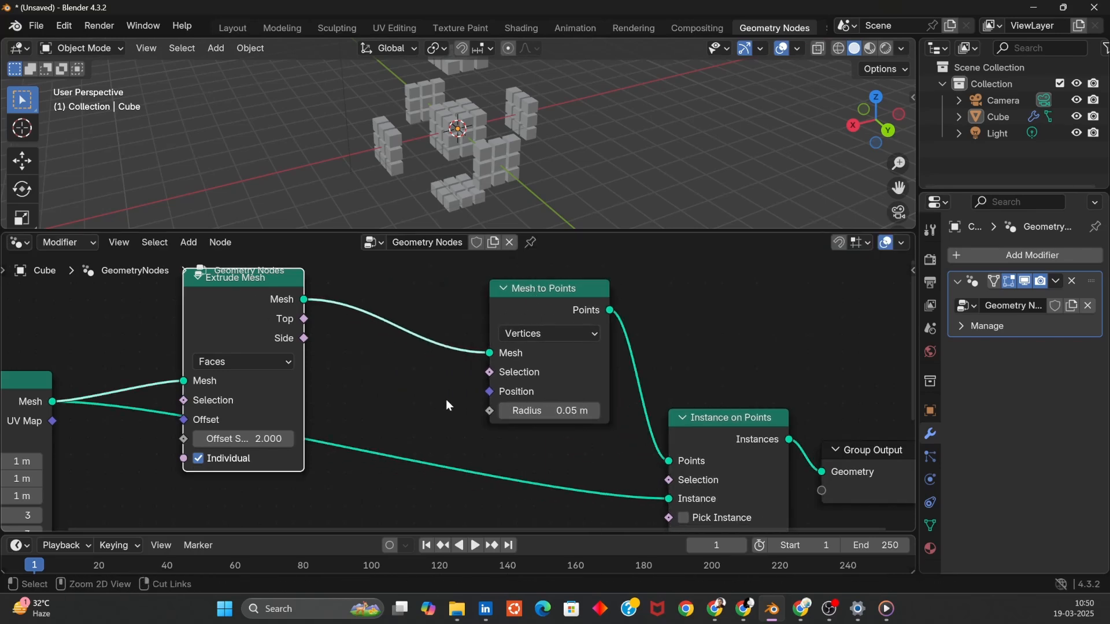
pyautogui.hotkey('ctrl', 'c')
pyautogui.hotkey('ctrl', 'v')
pyautogui.moveTo(459, 304); pyautogui.dragTo(397, 292)
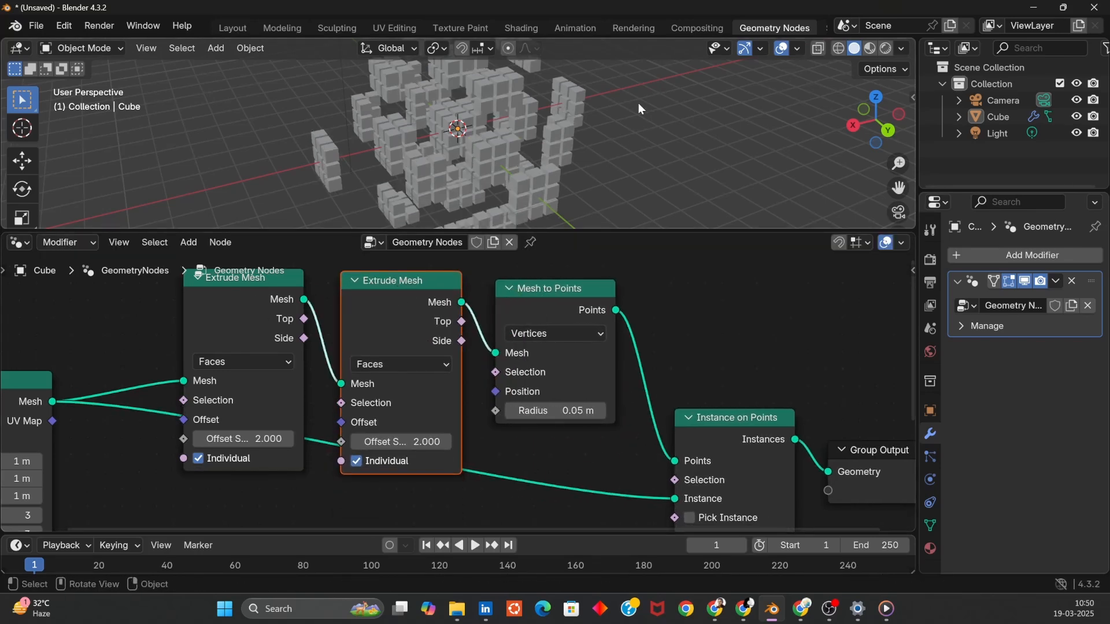
# - Delete the Cube node and add an Ico Sphere node in its place
pyautogui.moveTo(638, 103); pyautogui.dragTo(317, 100, button='middle')
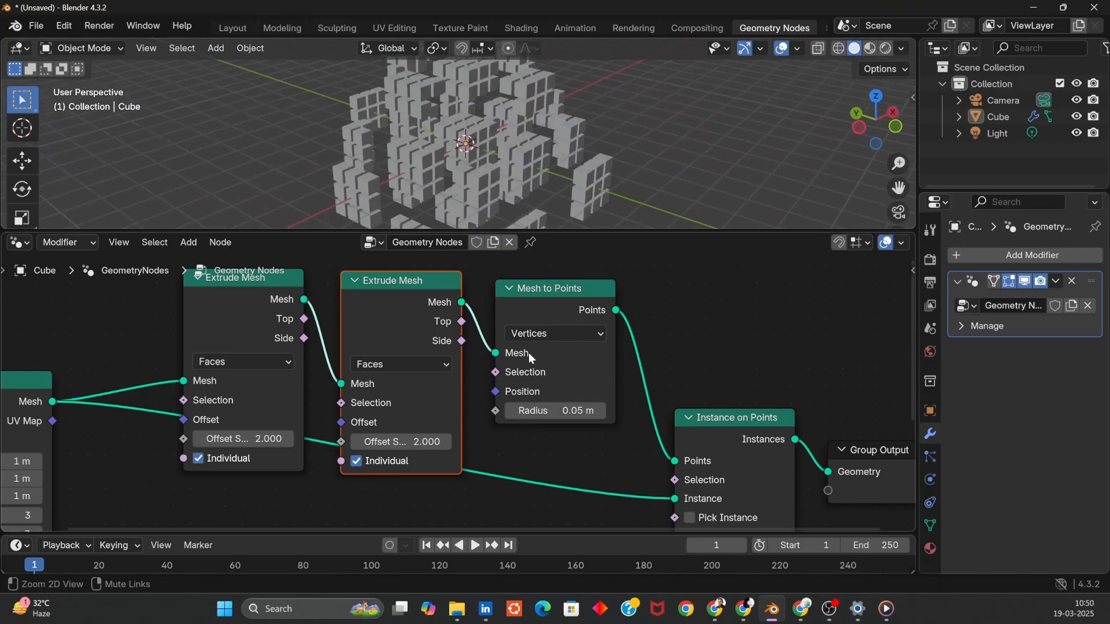
pyautogui.moveTo(8, 422); pyautogui.dragTo(25, 501)
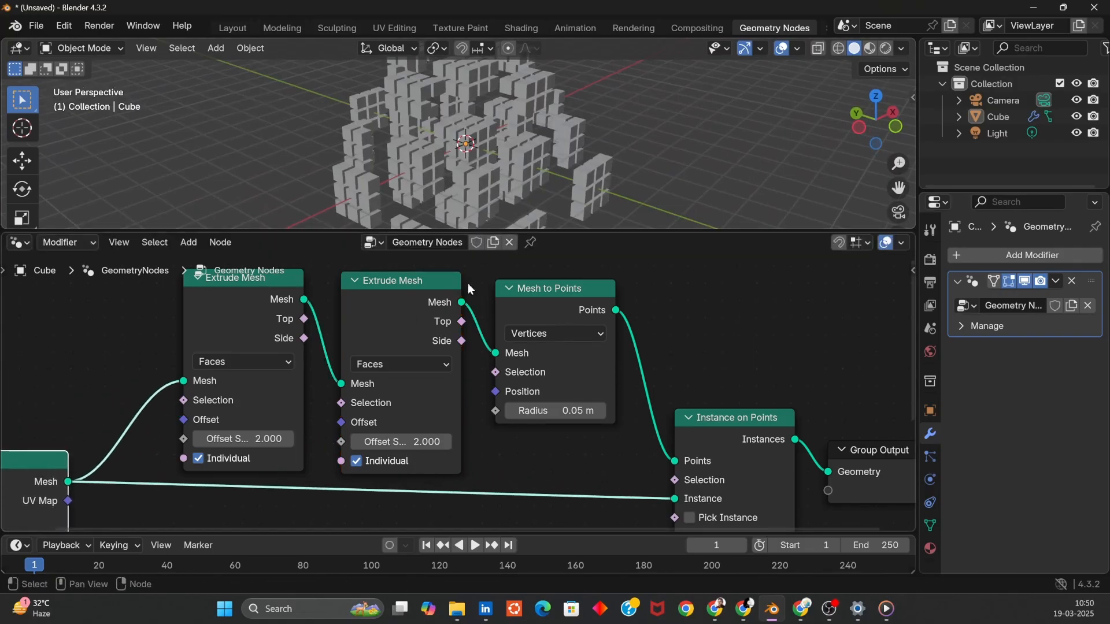
pyautogui.moveTo(654, 172); pyautogui.dragTo(567, 155, button='middle')
pyautogui.moveTo(78, 370); pyautogui.dragTo(319, 252, button='middle')
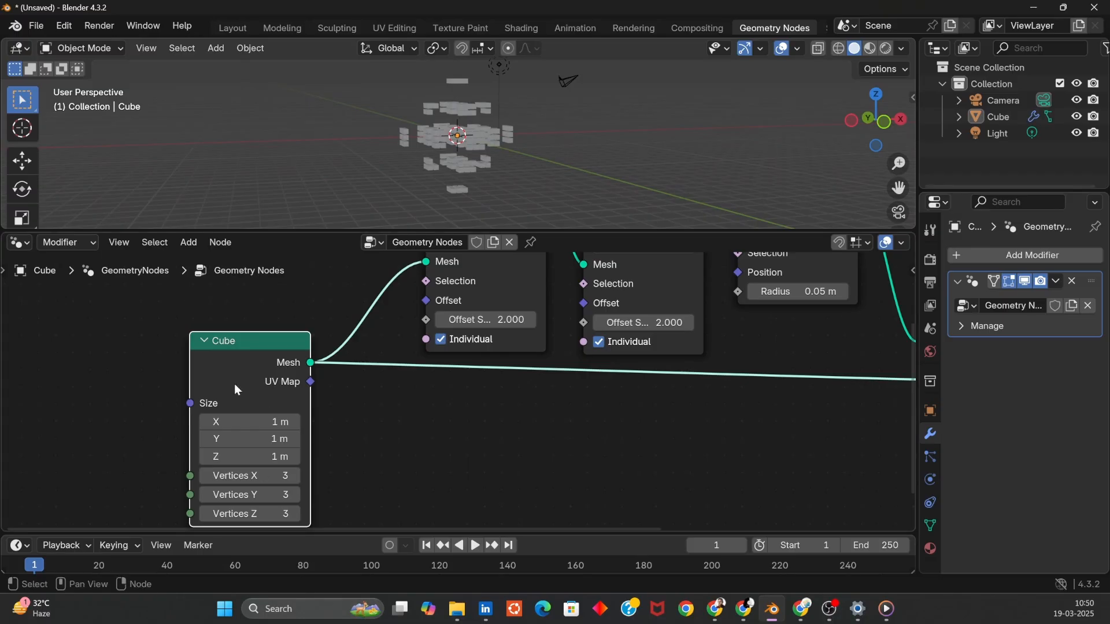
pyautogui.press('x')
pyautogui.hotkey('shift', 'a')
pyautogui.write('ico')
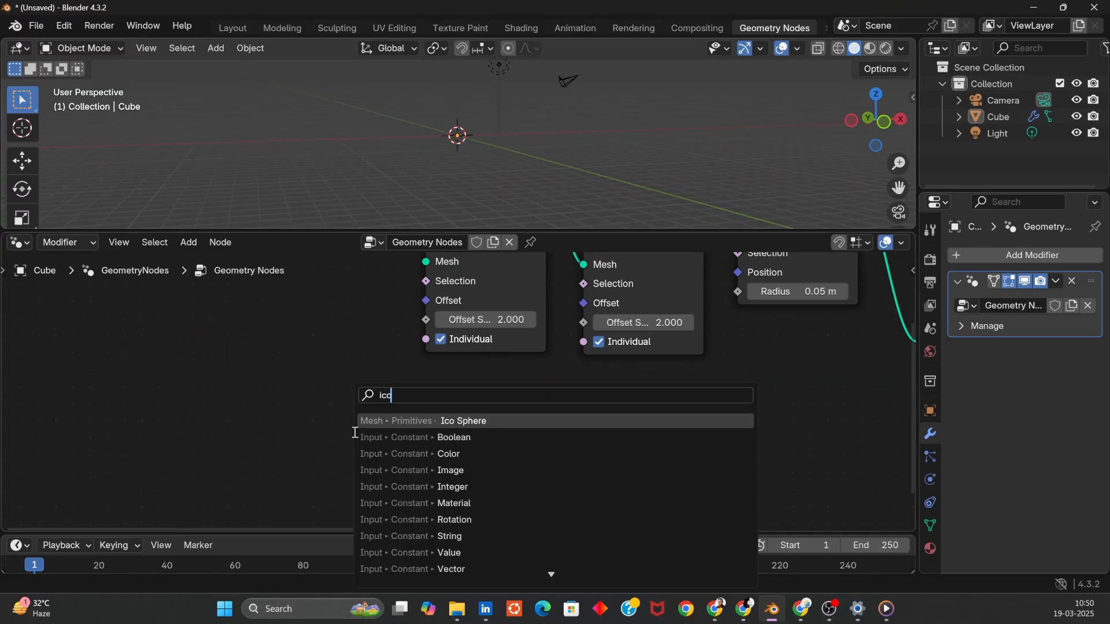
pyautogui.press('Return')
pyautogui.click(241, 348)
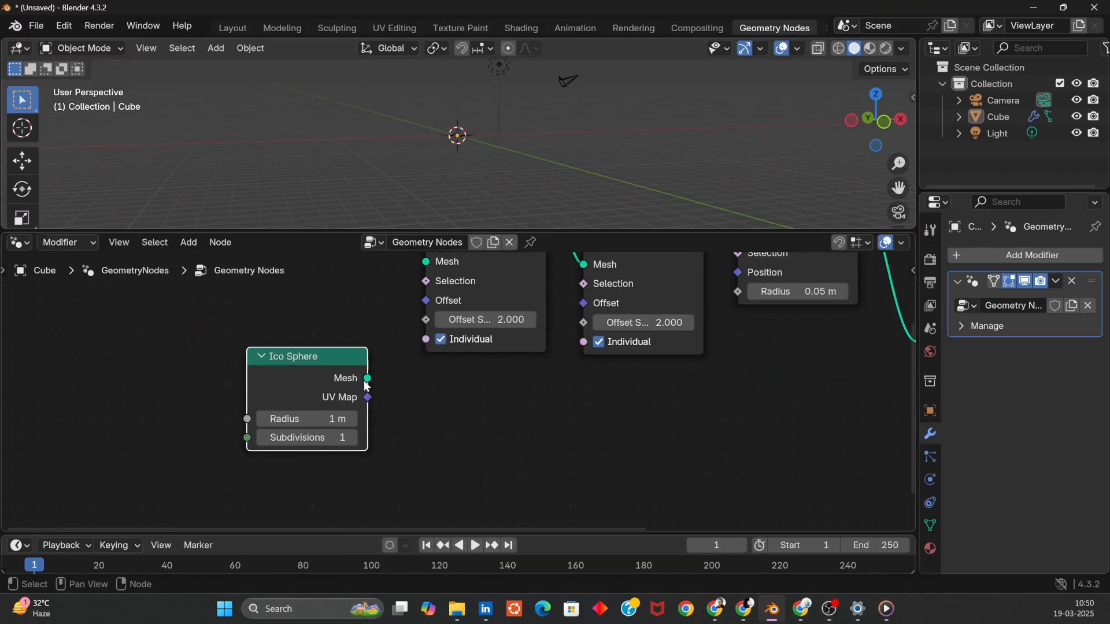
# - Connect the Ico Sphere mesh to the first Extrude Mesh input and to the Instance input
pyautogui.moveTo(401, 324); pyautogui.dragTo(403, 409)
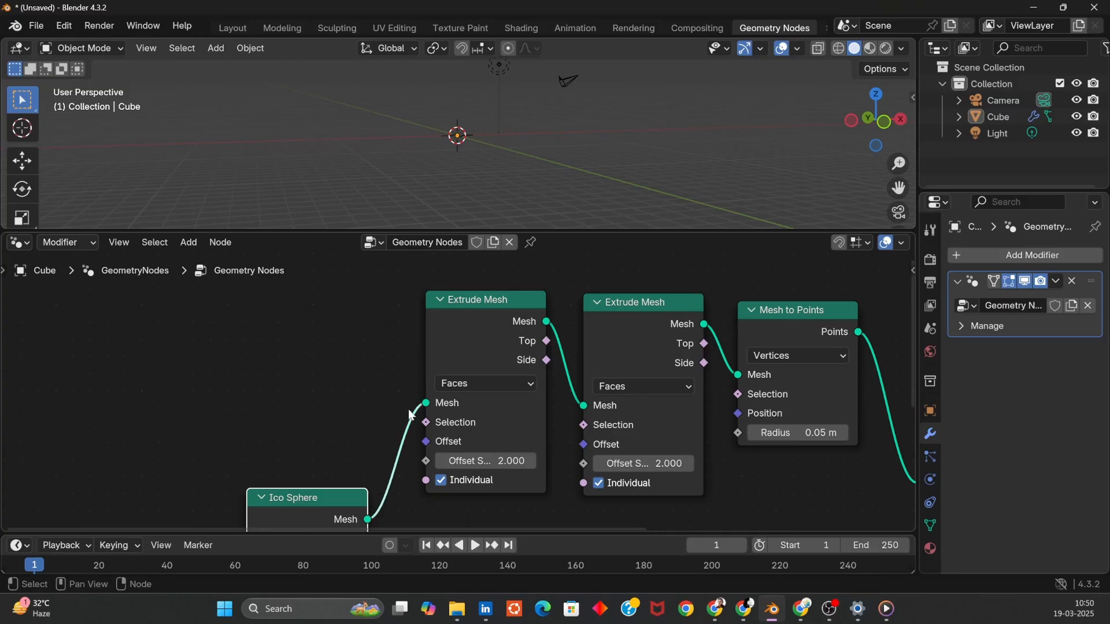
pyautogui.moveTo(408, 414); pyautogui.dragTo(174, 415, button='middle')
pyautogui.moveTo(153, 411); pyautogui.dragTo(407, 415)
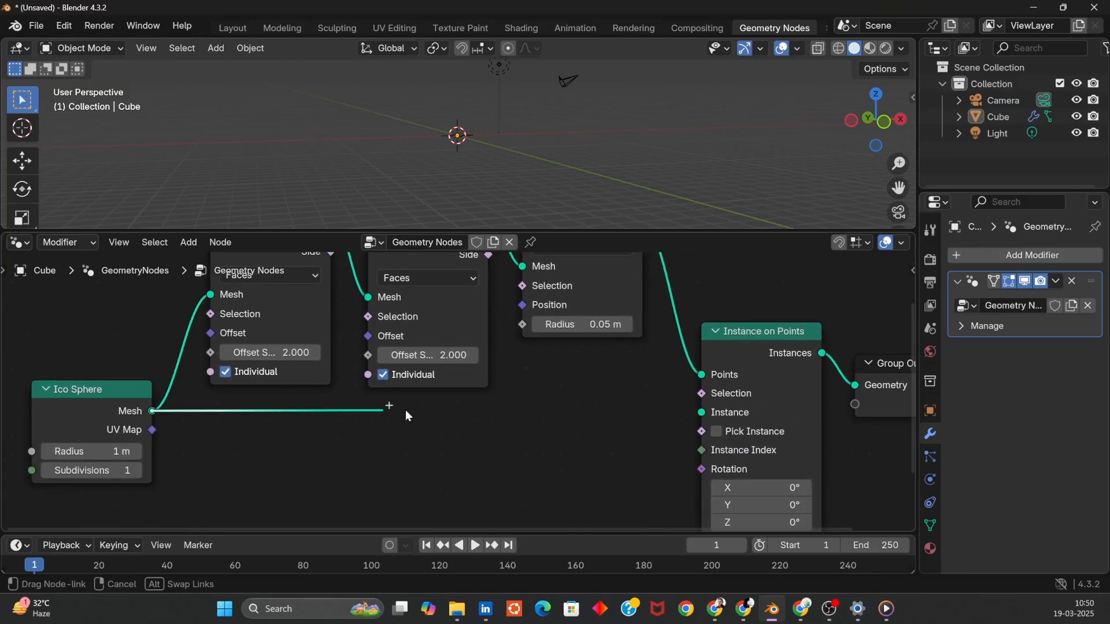
pyautogui.moveTo(698, 415); pyautogui.dragTo(698, 414)
# - Set the Ico Sphere radius to 0.2 m
pyautogui.moveTo(543, 157); pyautogui.dragTo(484, 150, button='middle')
pyautogui.scroll(8, 500, 105)
pyautogui.scroll(-4, 500, 105)
pyautogui.doubleClick(106, 452)
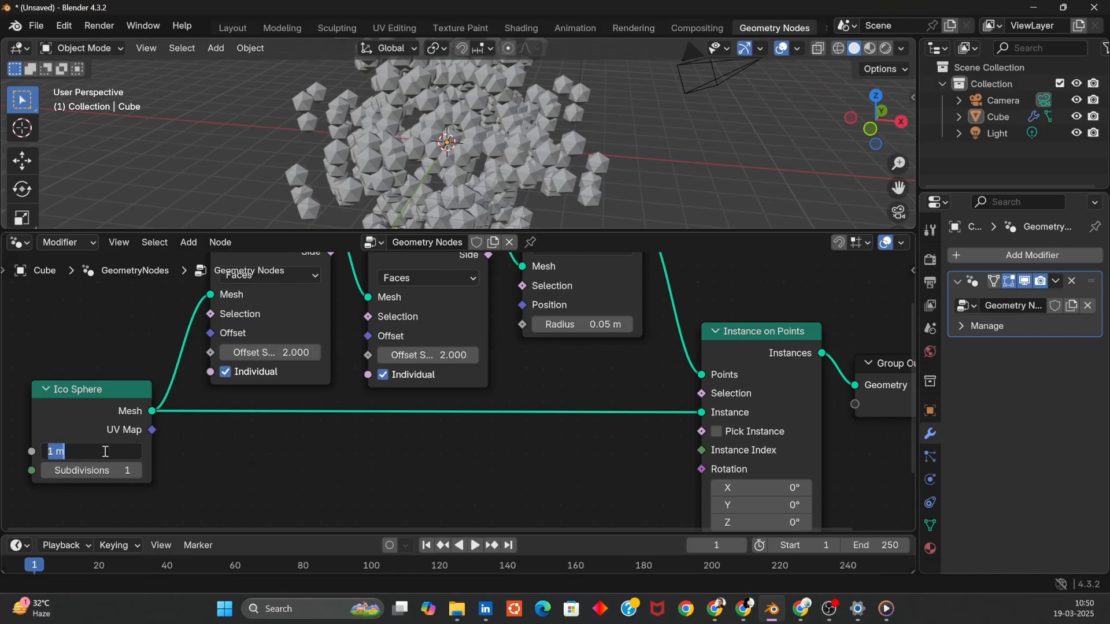
pyautogui.write('0.2')
pyautogui.press('Return')
# - Add a Monkey mesh object to the scene
pyautogui.moveTo(443, 203); pyautogui.dragTo(695, 122, button='middle')
pyautogui.scroll(8, 505, 127)
pyautogui.scroll(-5, 636, 181)
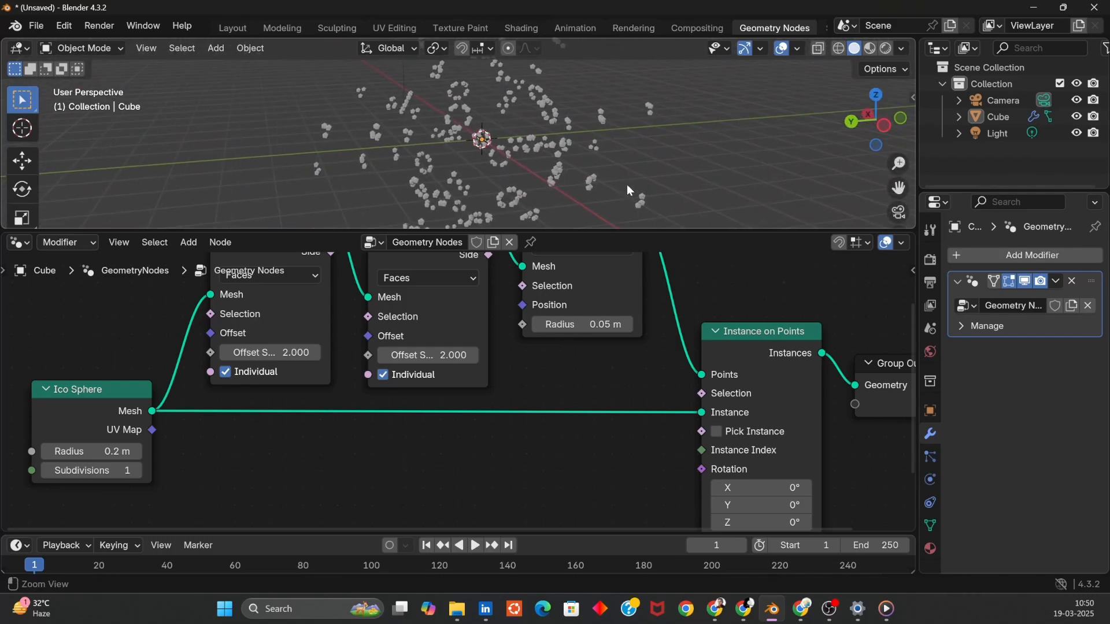
pyautogui.hotkey('shift', 'a')
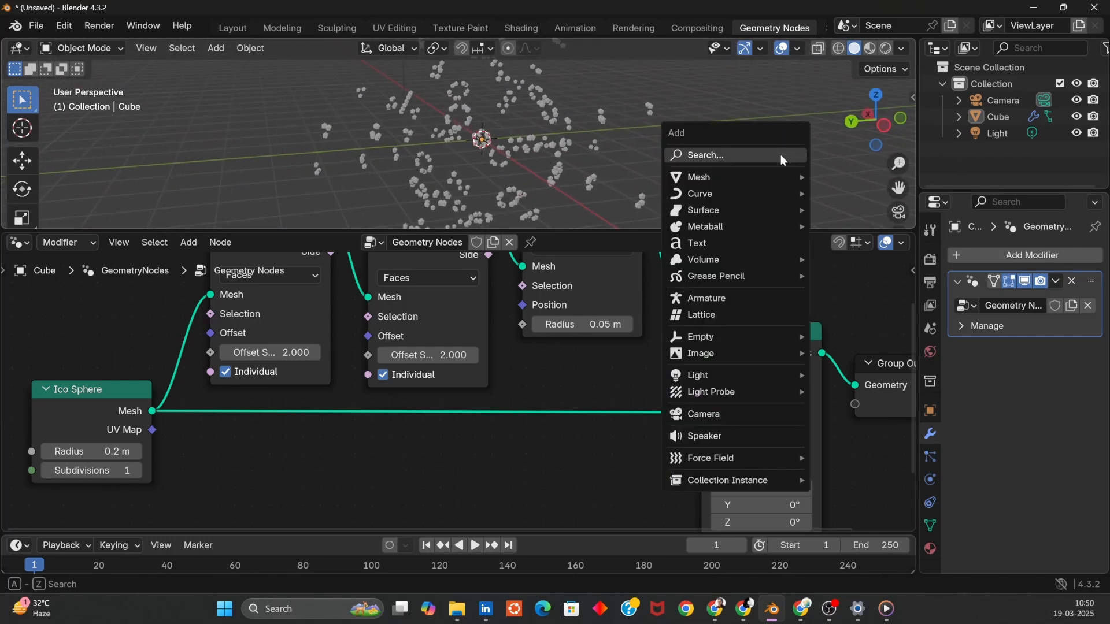
pyautogui.moveTo(773, 173)
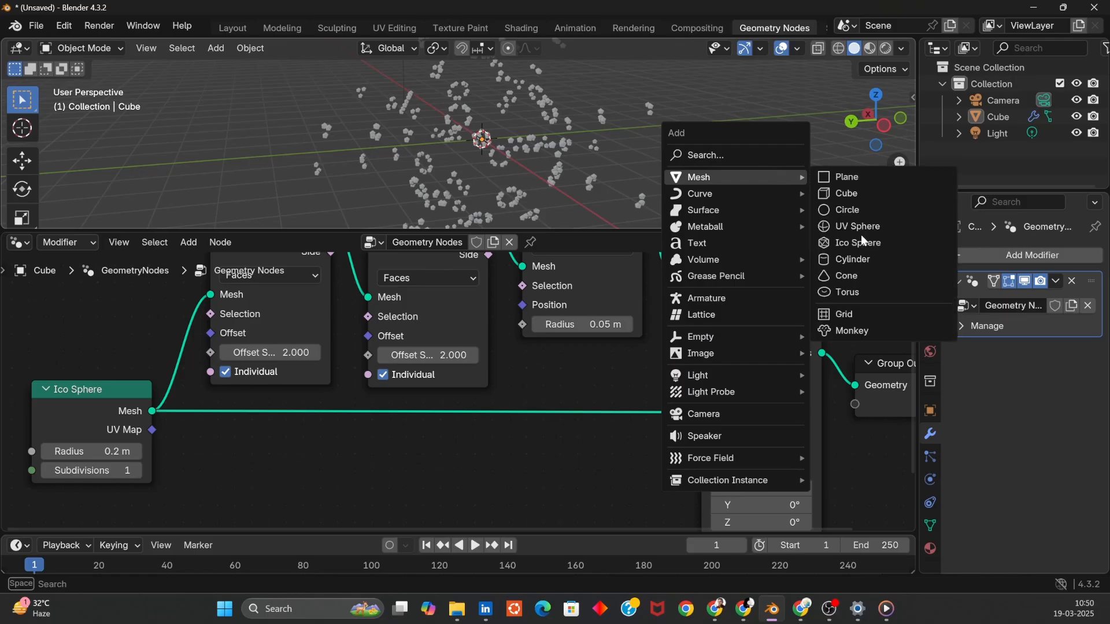
pyautogui.click(865, 329)
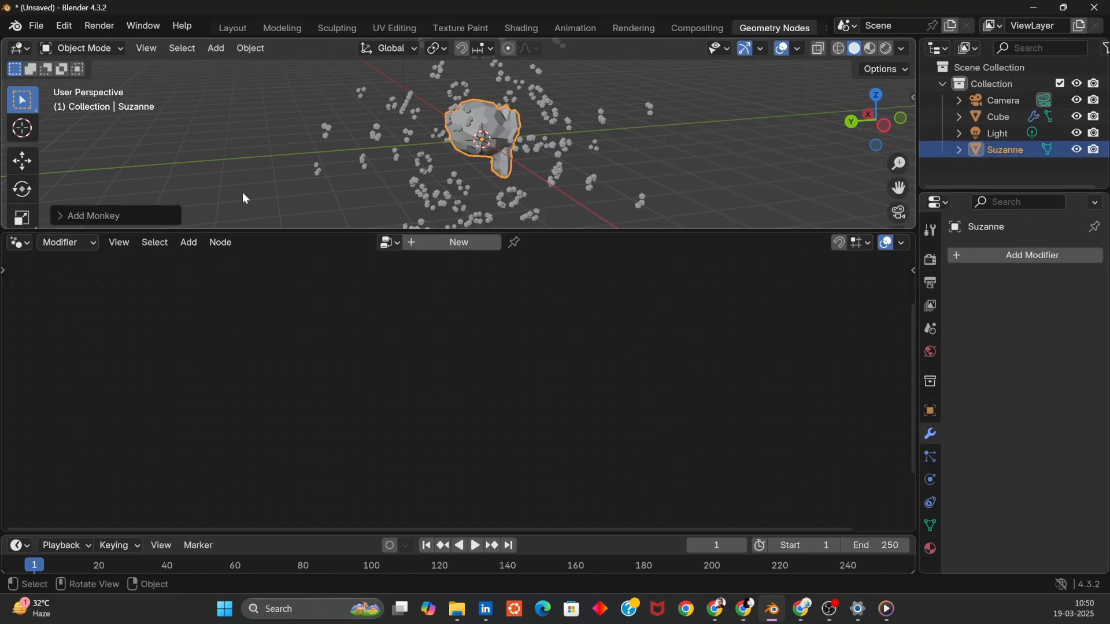
pyautogui.click(63, 217)
pyautogui.click(198, 119)
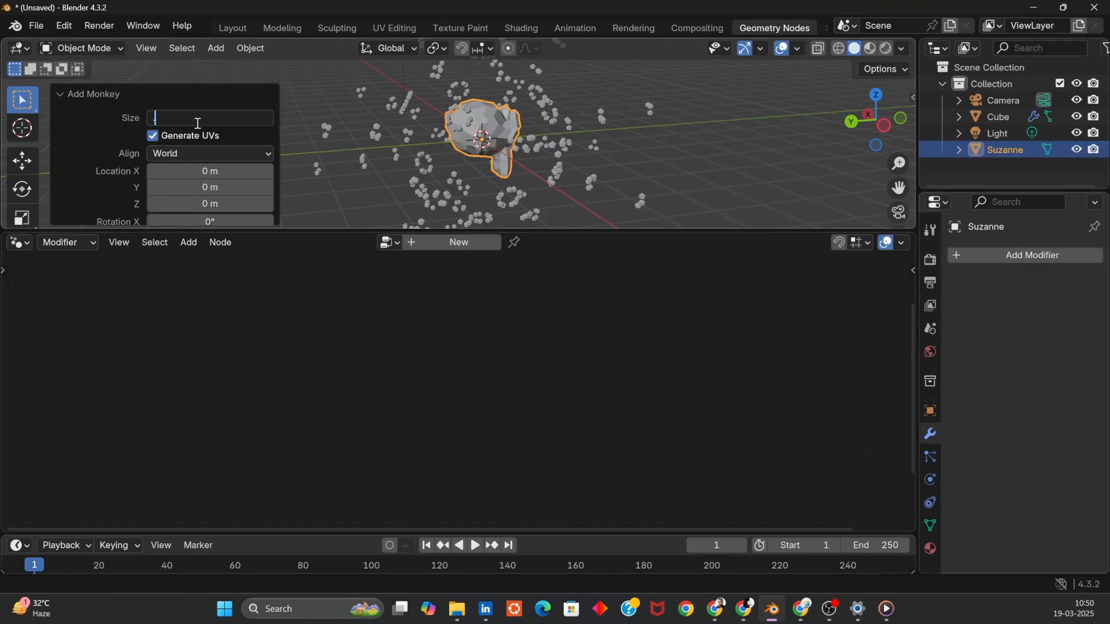
pyautogui.click(308, 104)
# - Replace the Ico Sphere with an Object Info node of Suzanne feeding the Instance input
pyautogui.click(998, 116)
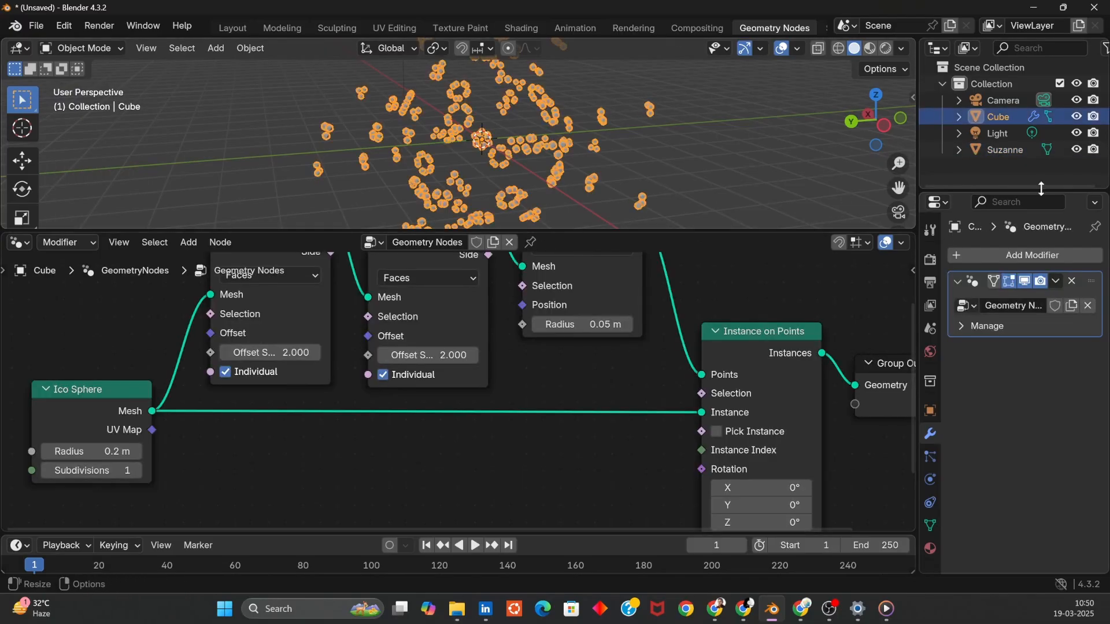
pyautogui.moveTo(1006, 149); pyautogui.dragTo(48, 394)
pyautogui.click(80, 397)
pyautogui.press('x')
pyautogui.moveTo(123, 480); pyautogui.dragTo(699, 416)
# - Examine the Suzanne instances up close in an enlarged viewport
pyautogui.moveTo(670, 162); pyautogui.dragTo(597, 128, button='middle')
pyautogui.click(653, 175)
pyautogui.scroll(4, 653, 175)
pyautogui.scroll(6, 595, 127)
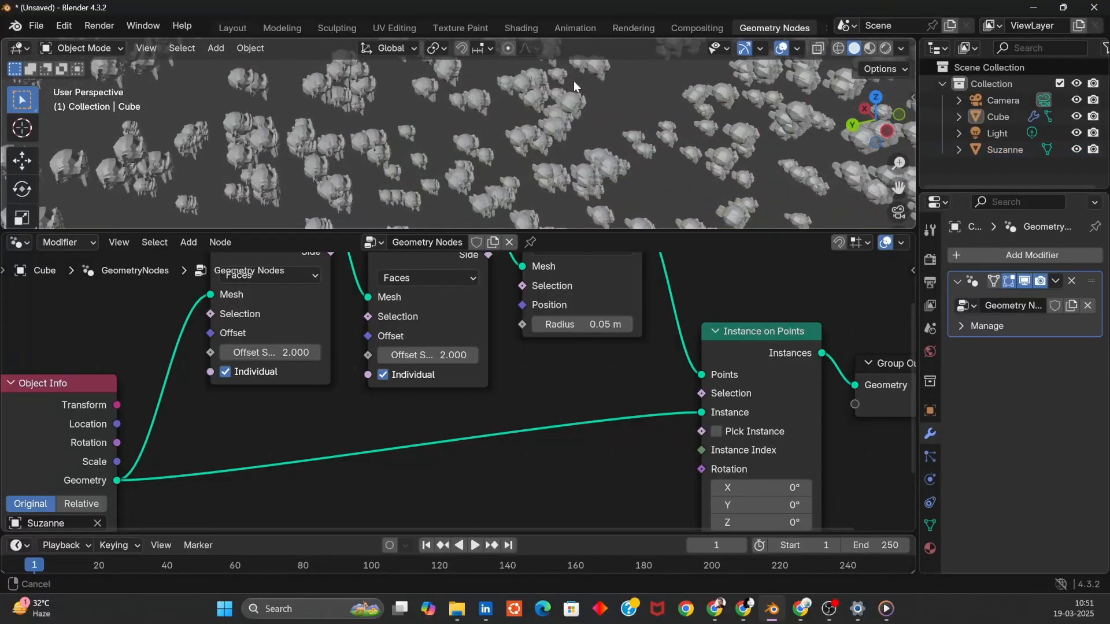
pyautogui.press('Right')
pyautogui.click(564, 133)
pyautogui.click(628, 112)
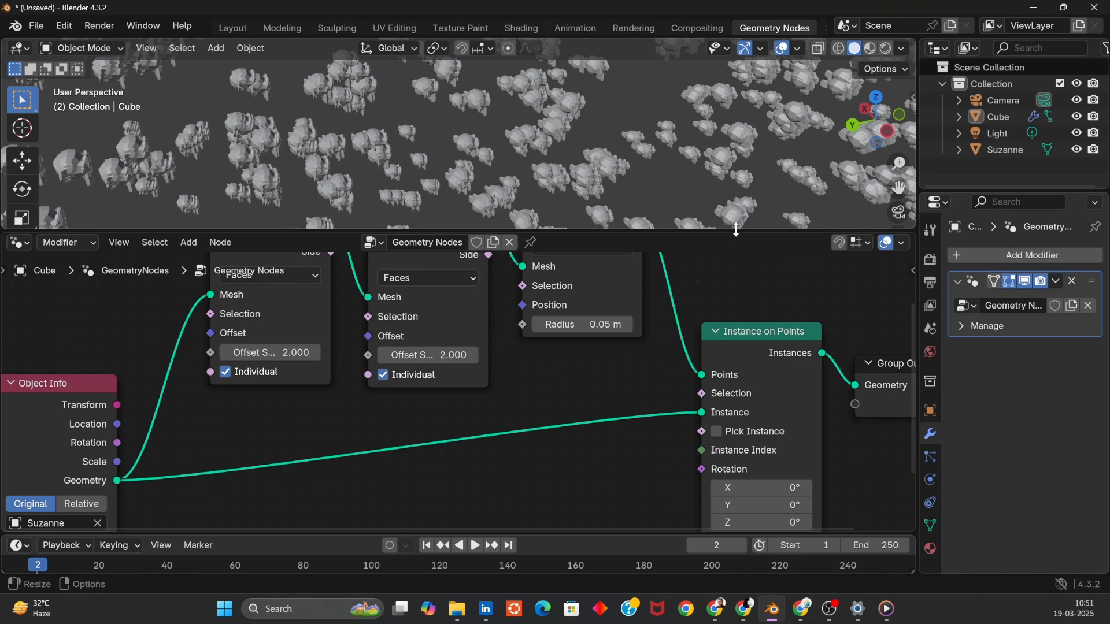
pyautogui.moveTo(737, 229); pyautogui.dragTo(737, 404)
pyautogui.click(683, 301)
pyautogui.click(659, 274)
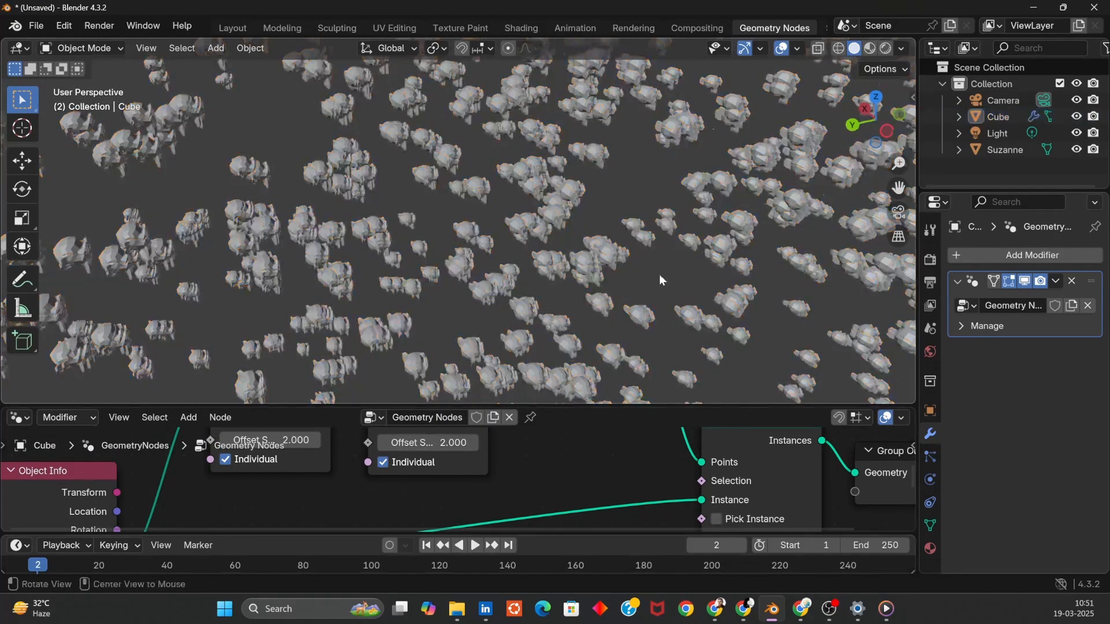
pyautogui.moveTo(660, 278); pyautogui.dragTo(771, 303, button='middle')
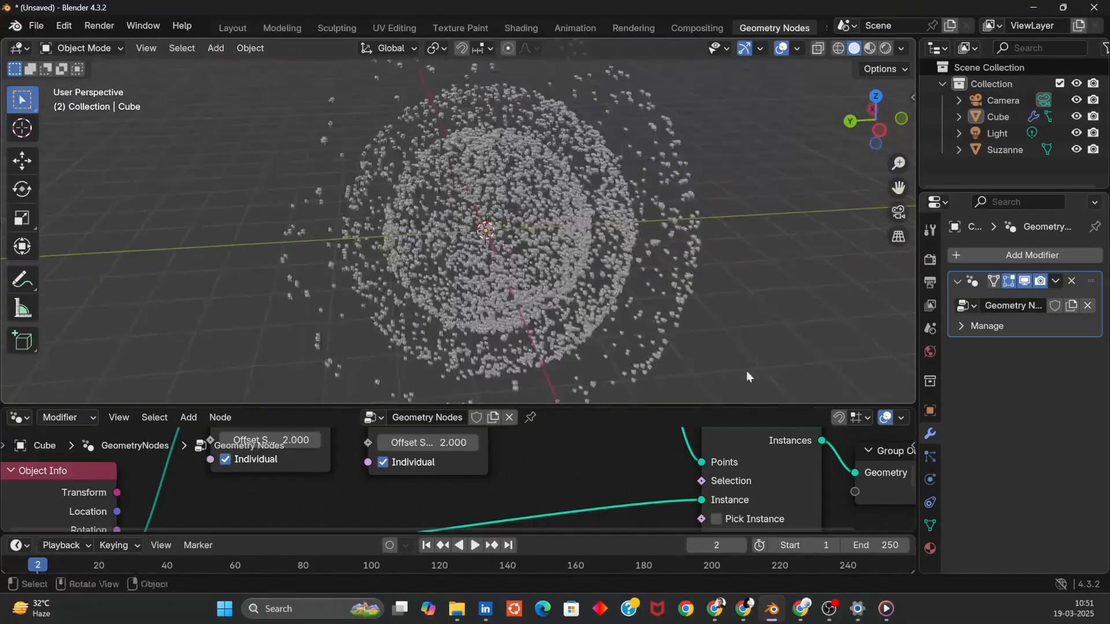
pyautogui.moveTo(684, 403); pyautogui.dragTo(684, 250)
# - Connect the Mesh to Points output directly to the Group Output, then reconnect the Instance on Points output
pyautogui.moveTo(618, 390); pyautogui.dragTo(404, 463, button='middle')
pyautogui.moveTo(491, 495)
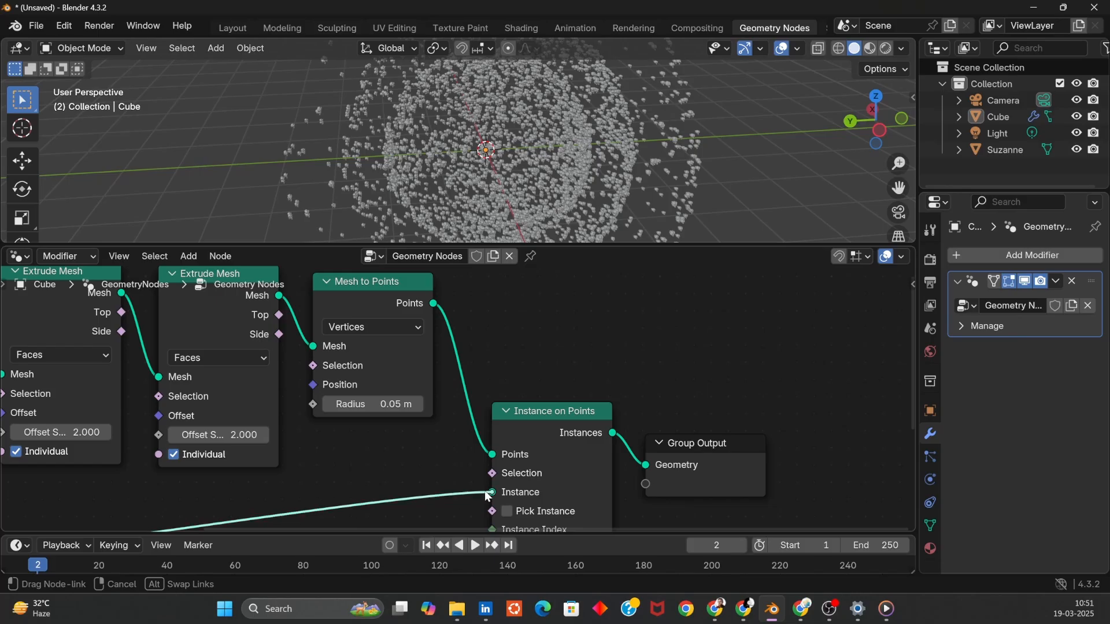
pyautogui.moveTo(430, 309); pyautogui.dragTo(646, 465)
pyautogui.moveTo(663, 210); pyautogui.dragTo(629, 156, button='middle')
pyautogui.scroll(5, 616, 118)
pyautogui.moveTo(612, 104); pyautogui.dragTo(610, 98, button='middle')
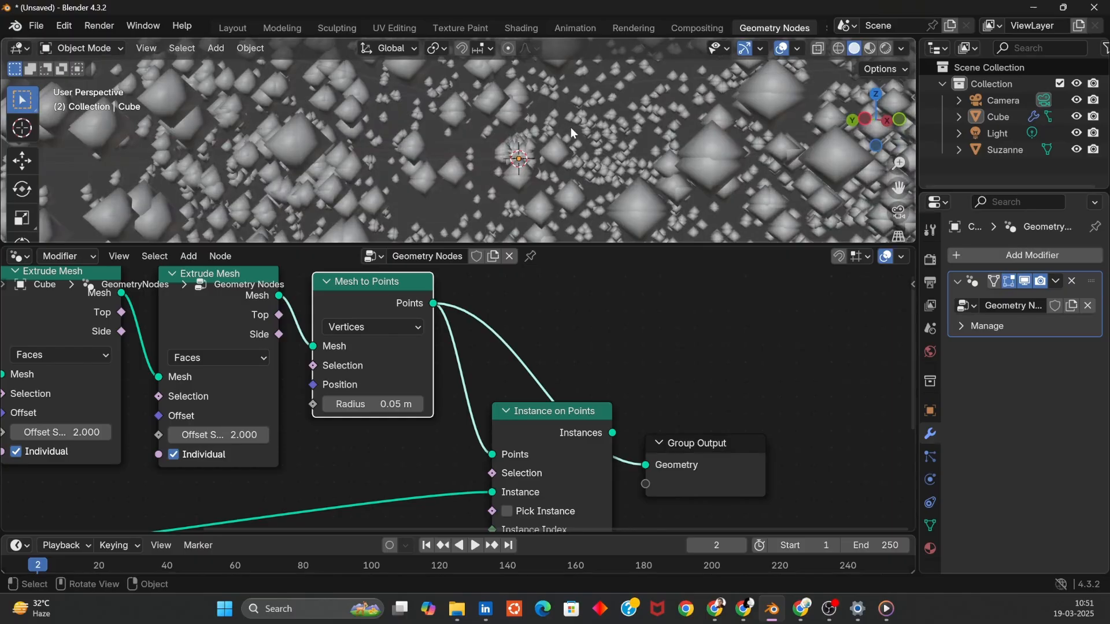
pyautogui.moveTo(369, 148); pyautogui.dragTo(456, 167, button='middle')
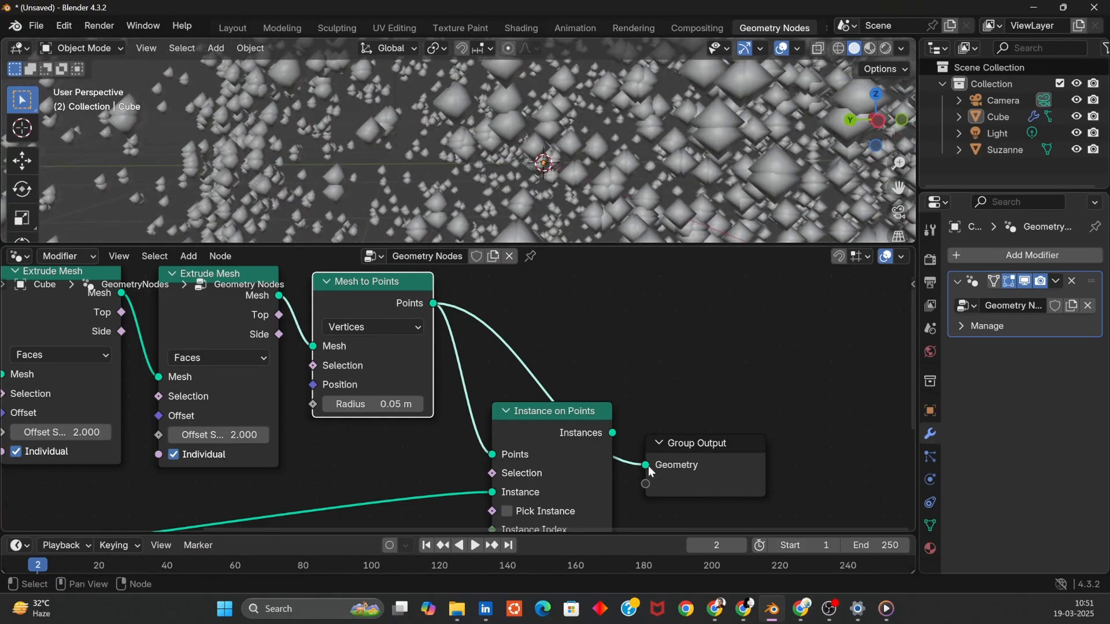
pyautogui.moveTo(612, 433); pyautogui.dragTo(646, 464)
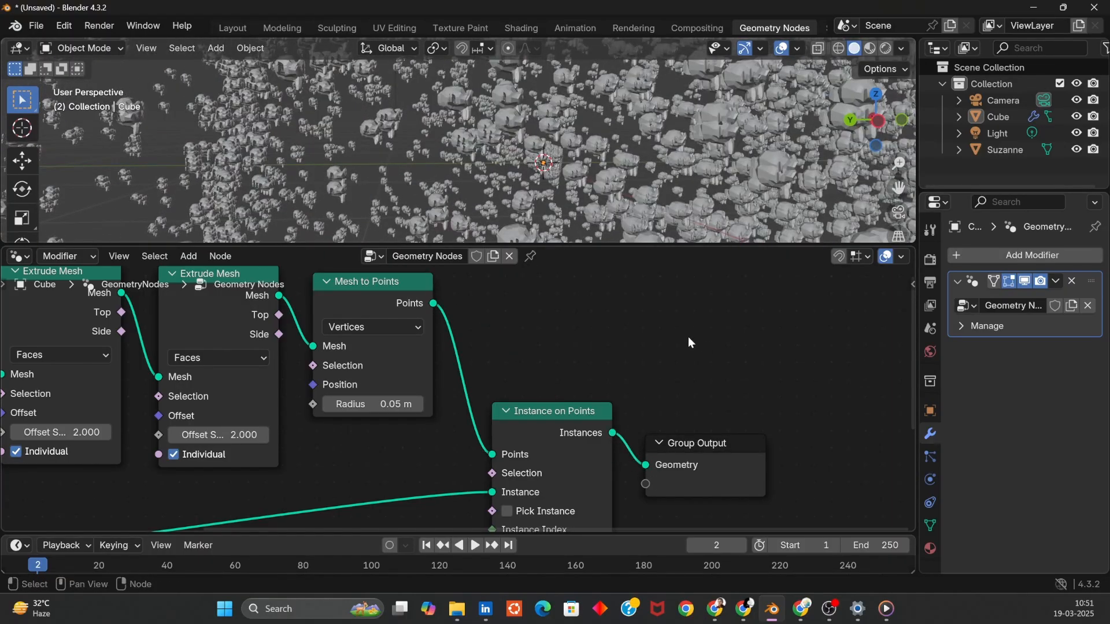
pyautogui.moveTo(646, 347); pyautogui.dragTo(614, 359, button='middle')
pyautogui.scroll(-8, 698, 150)
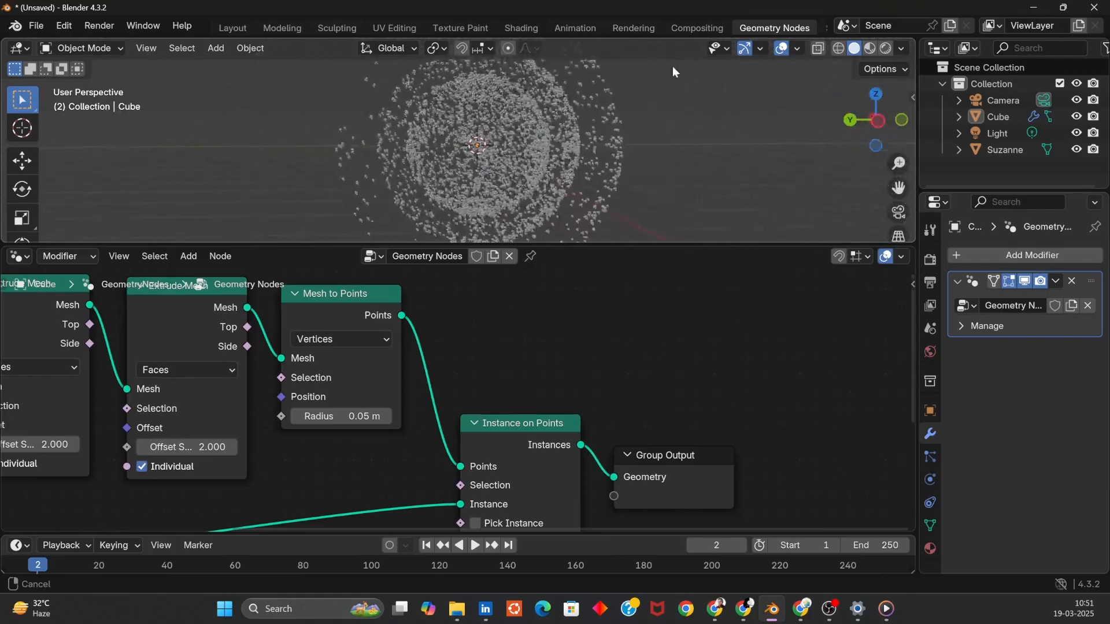
pyautogui.moveTo(646, 179); pyautogui.dragTo(744, 195, button='middle')
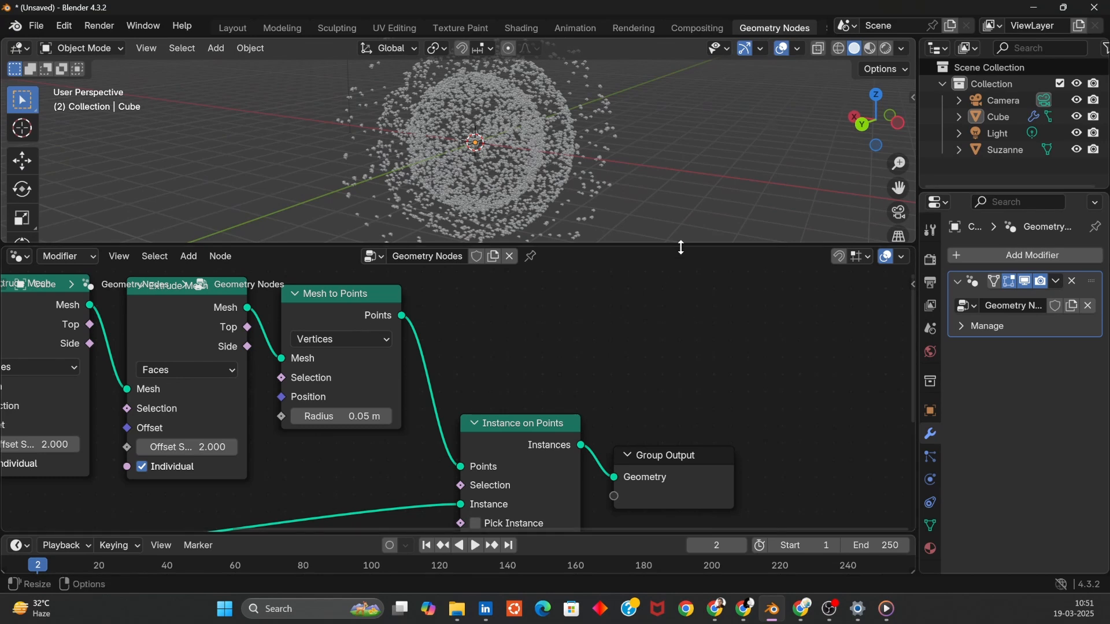
pyautogui.moveTo(682, 248); pyautogui.dragTo(689, 351)
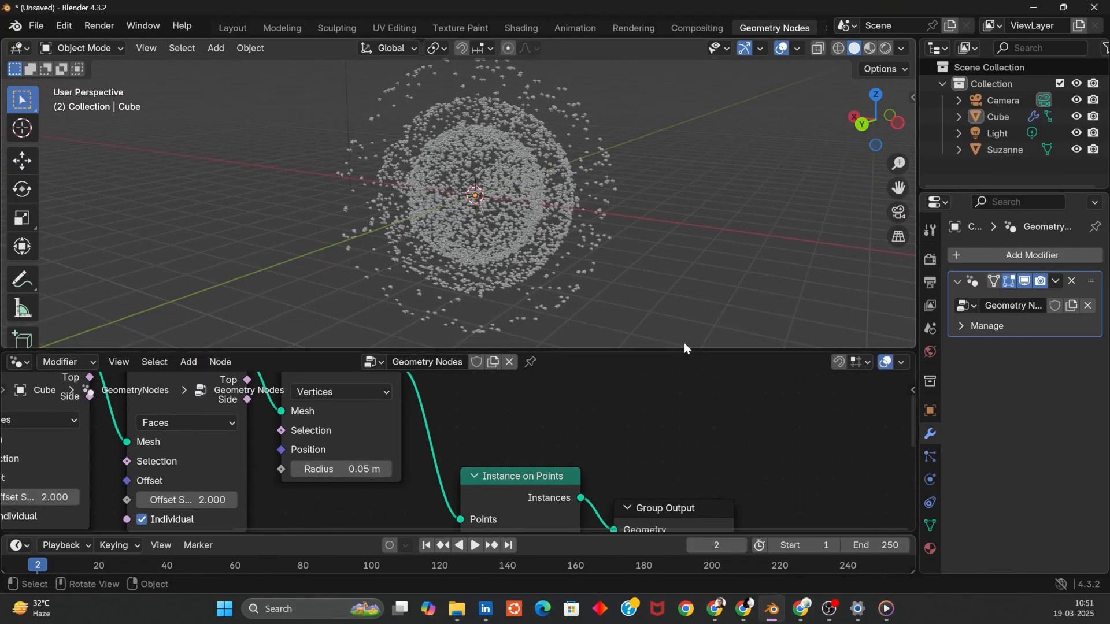